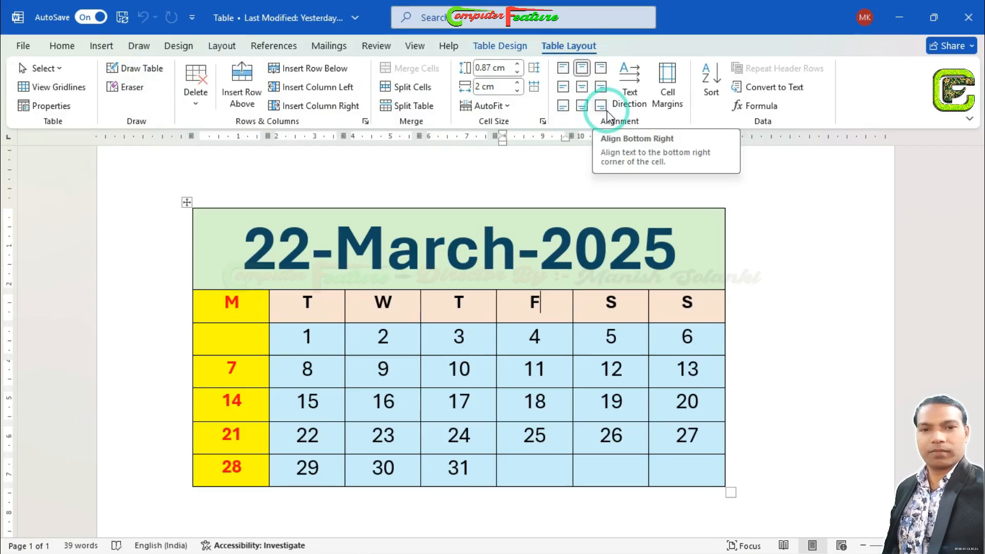
- Preview the Quick Tables calendar options under Insert > Table without inserting anything
click(107, 46)
click(116, 87)
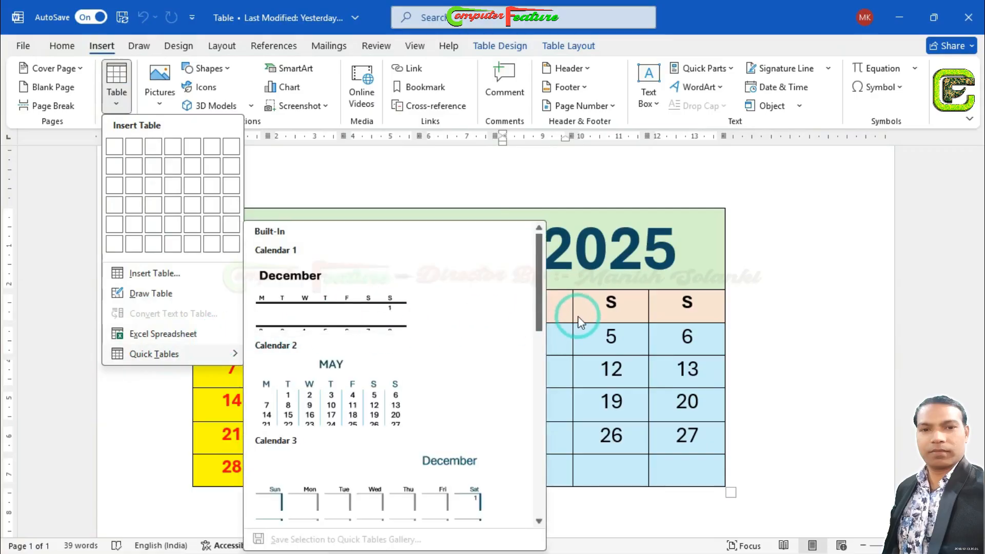
click(602, 316)
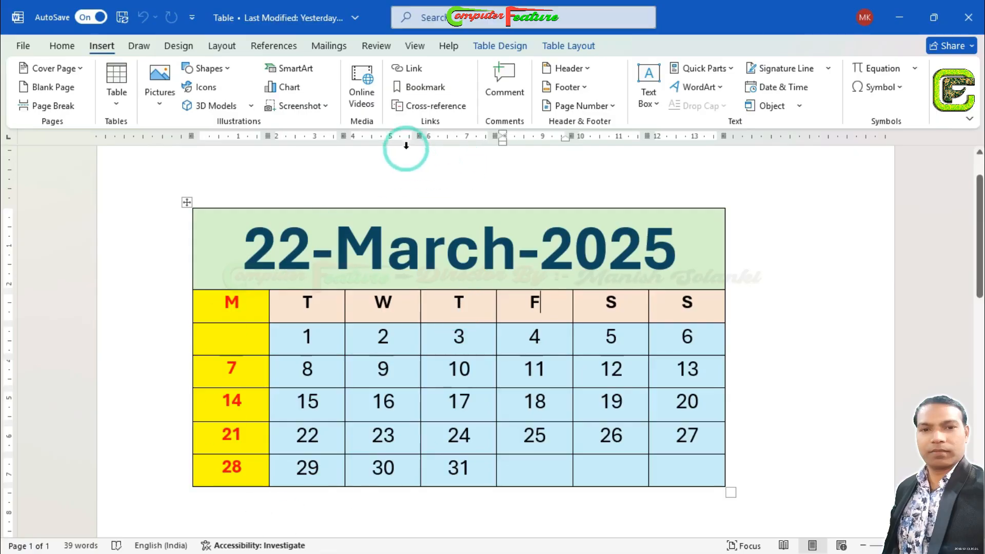
- Show the Table Layout tools with the caret in the March calendar's title row
click(571, 48)
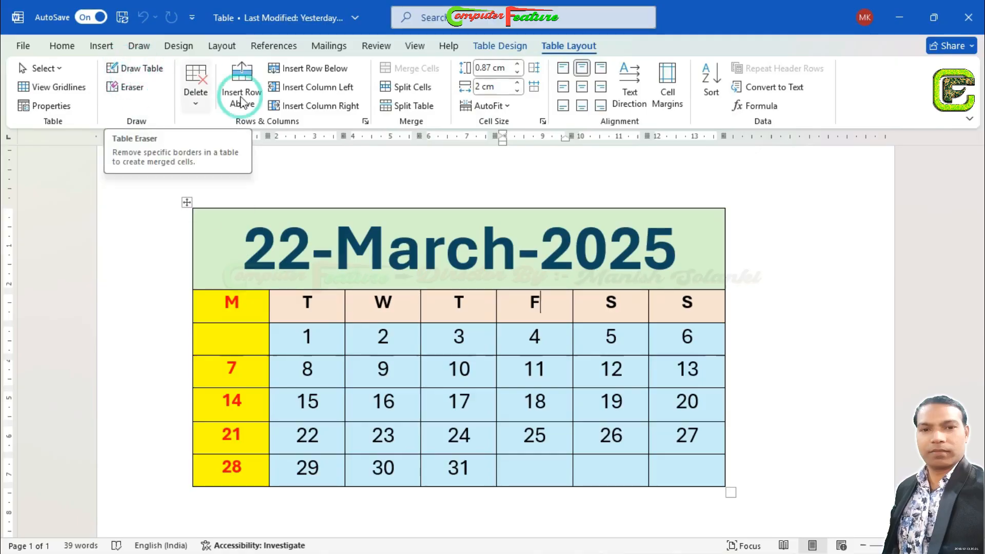
click(513, 261)
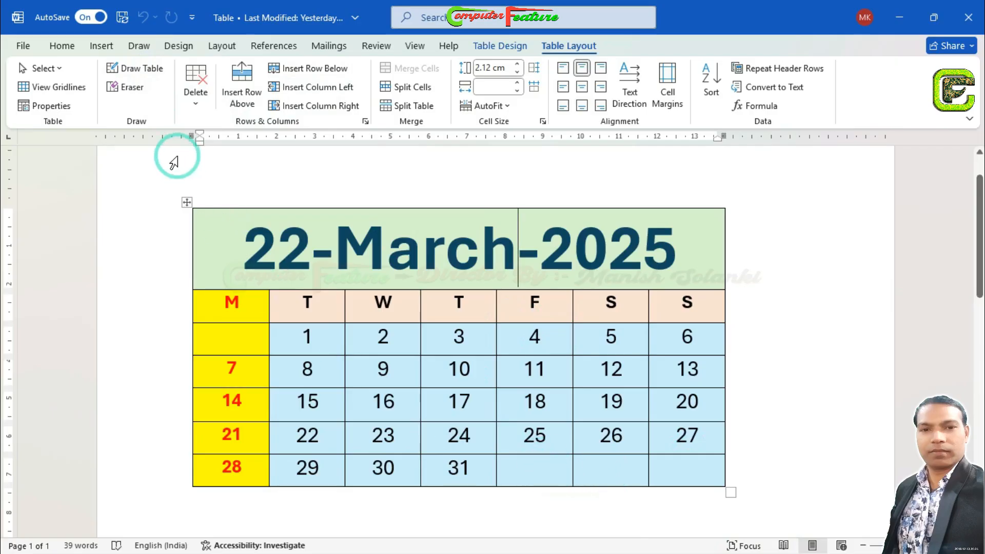
- Draw new borders splitting the empty Friday and Saturday cells of the calendar's last row
click(139, 68)
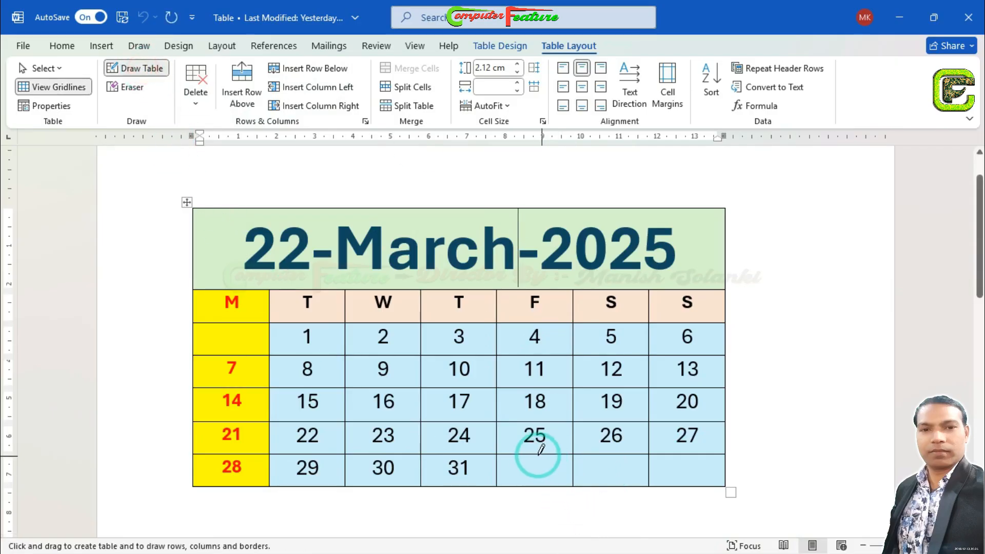
drag(535, 450, 534, 479)
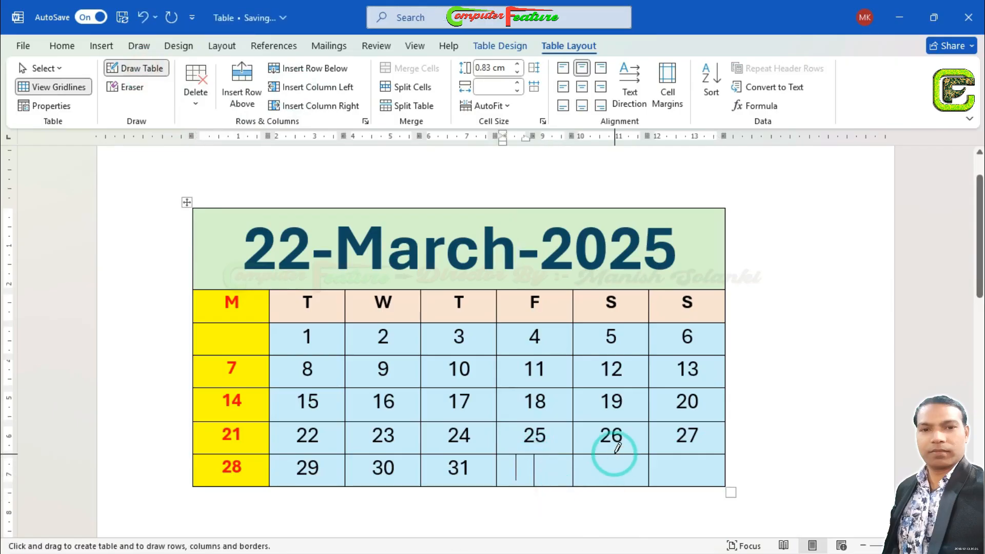
mouse_move(614, 466)
mouse_down()
mouse_move(614, 486)
mouse_move(654, 466)
mouse_move(645, 467)
mouse_up()
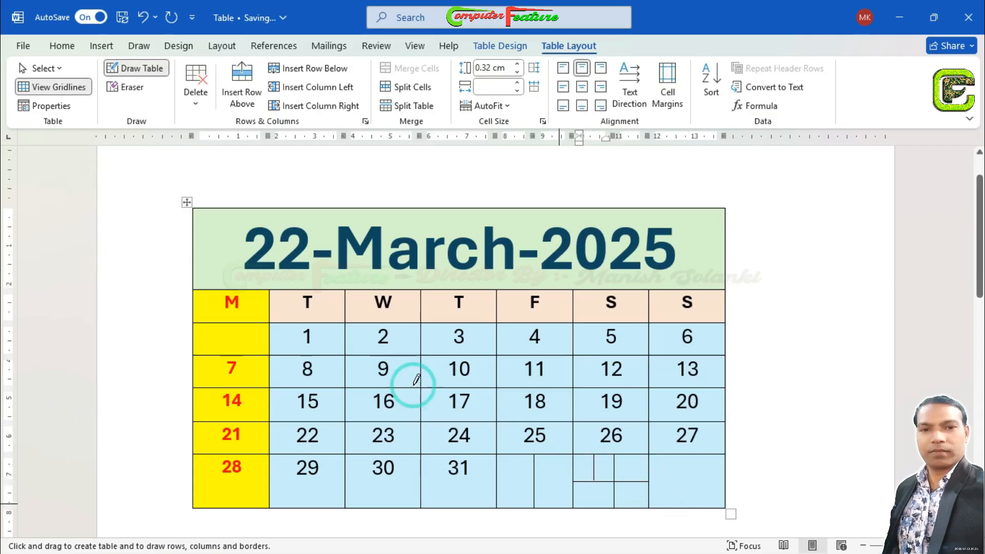
- Erase the added borders in the last row's Friday and Saturday cells, then zoom out to the whole calendar
click(132, 87)
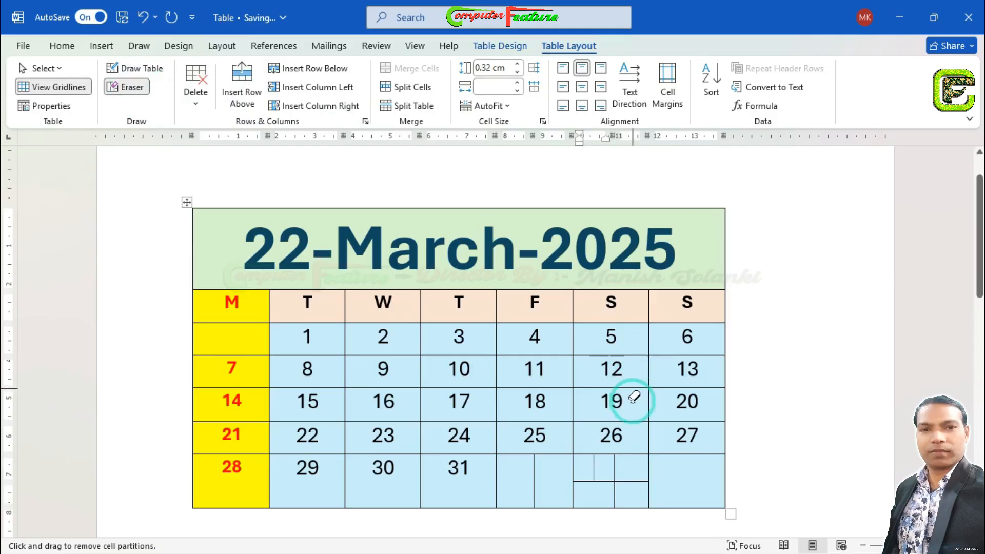
click(622, 458)
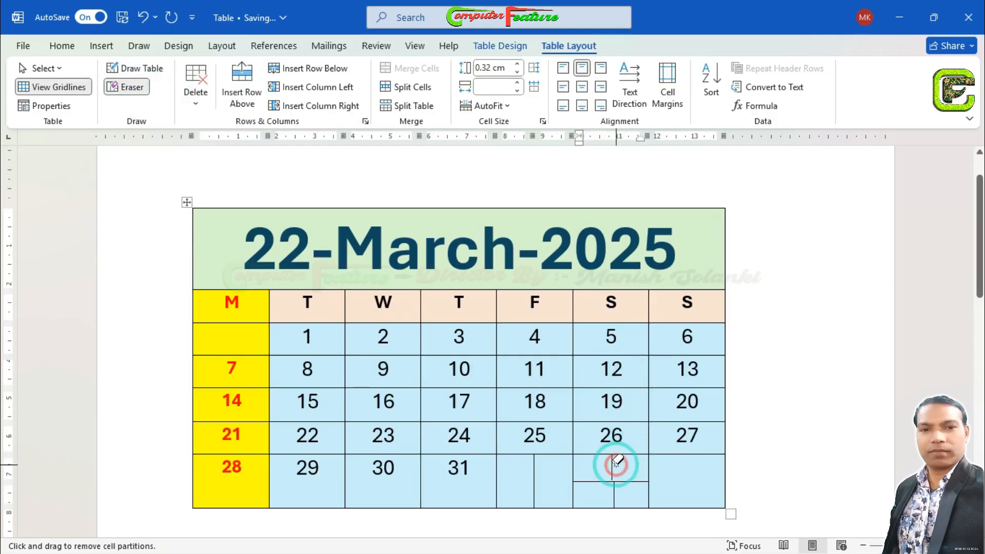
scroll(603, 480, up, 4)
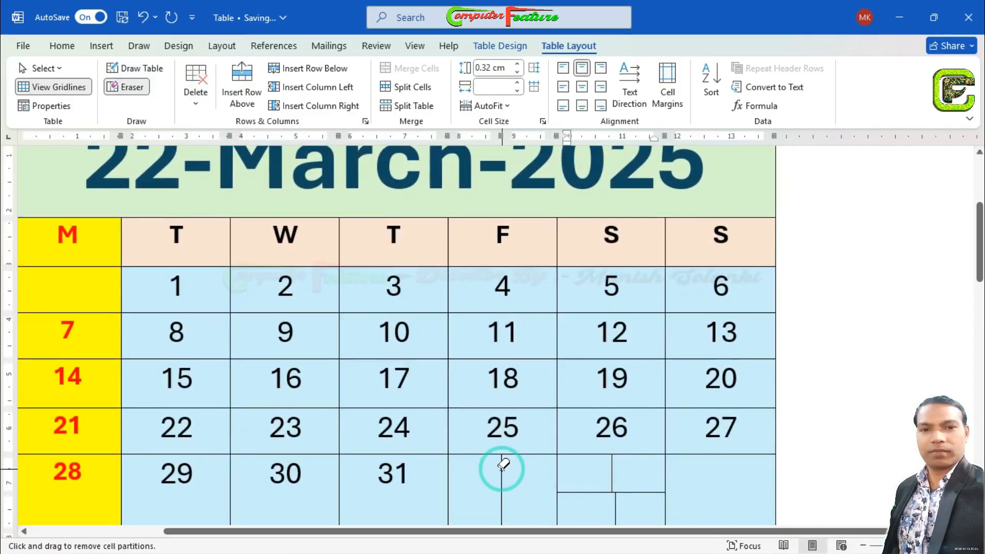
click(501, 468)
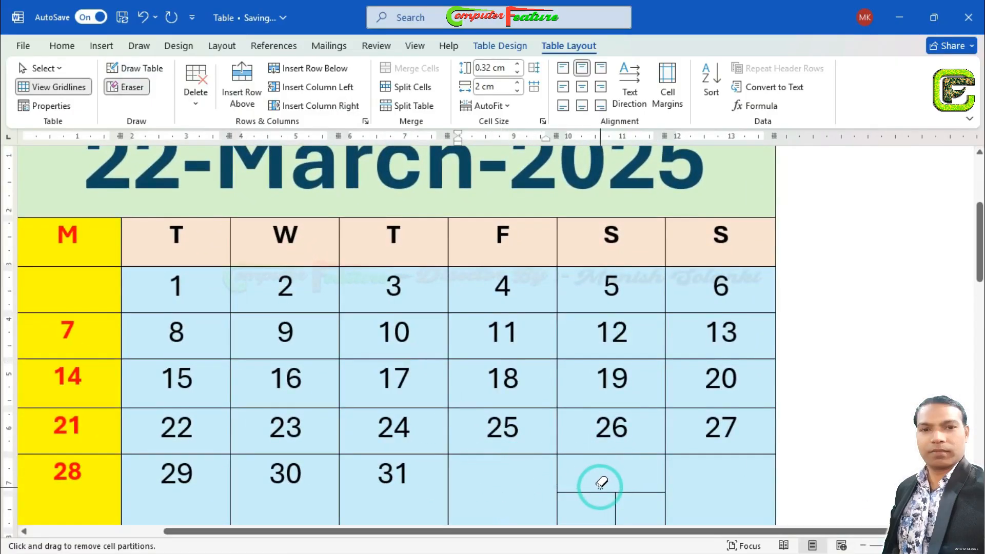
drag(600, 488, 641, 493)
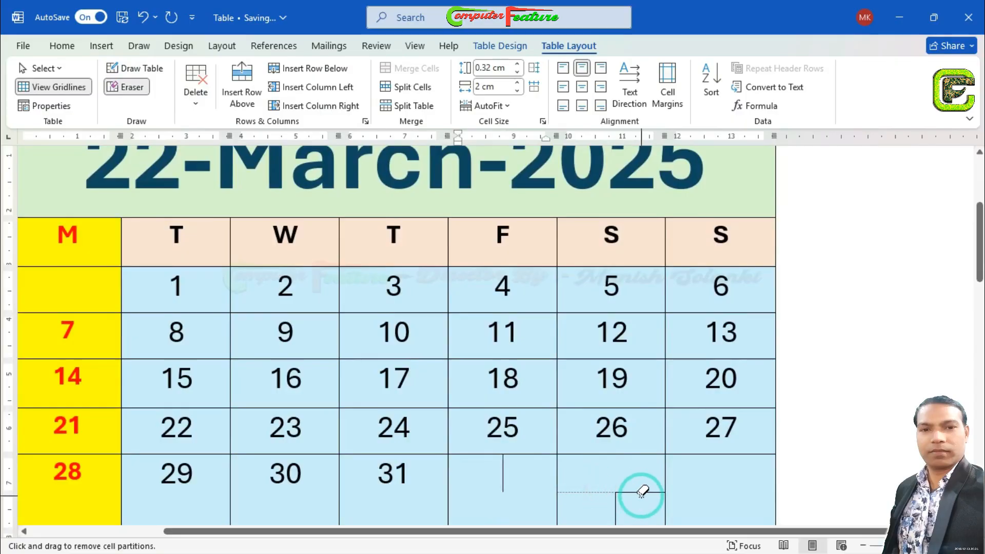
click(641, 492)
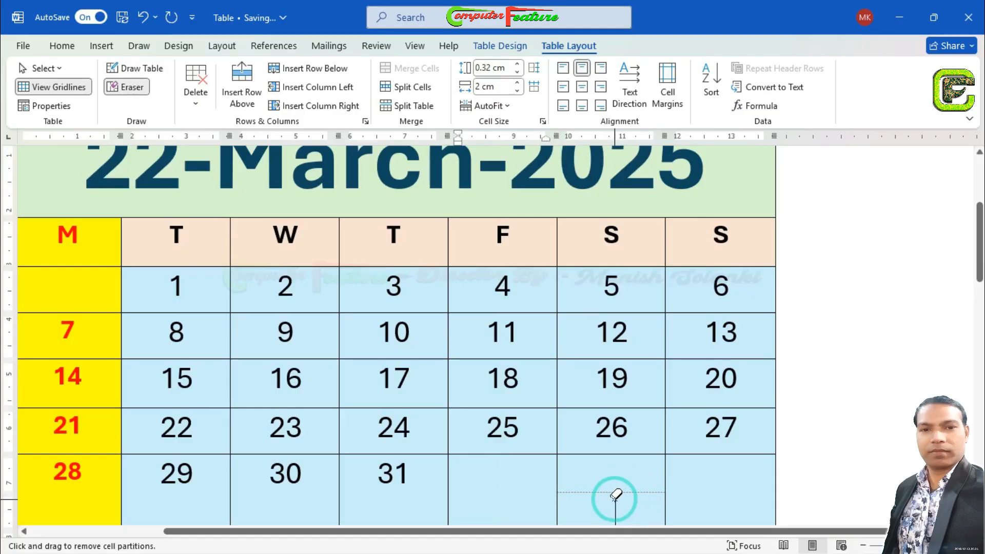
click(615, 496)
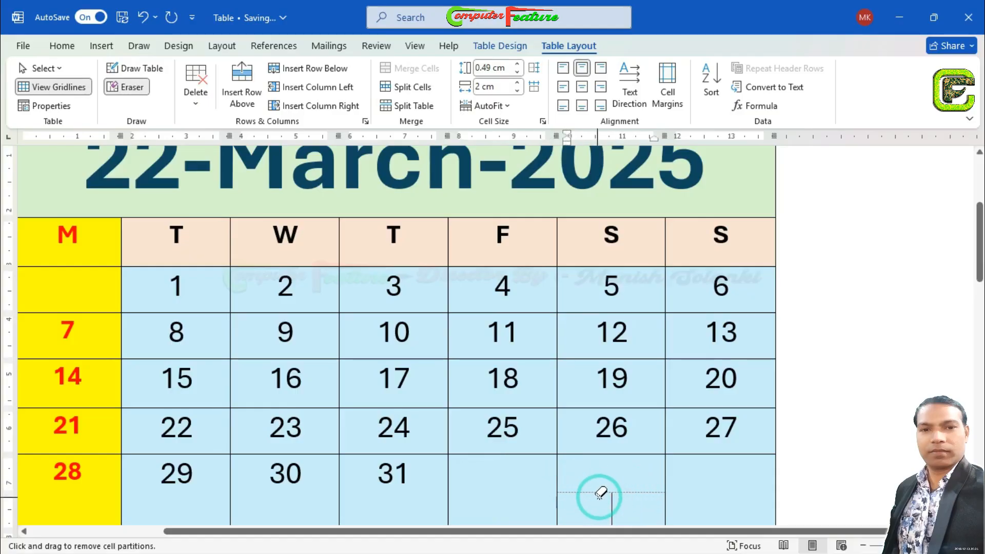
click(557, 469)
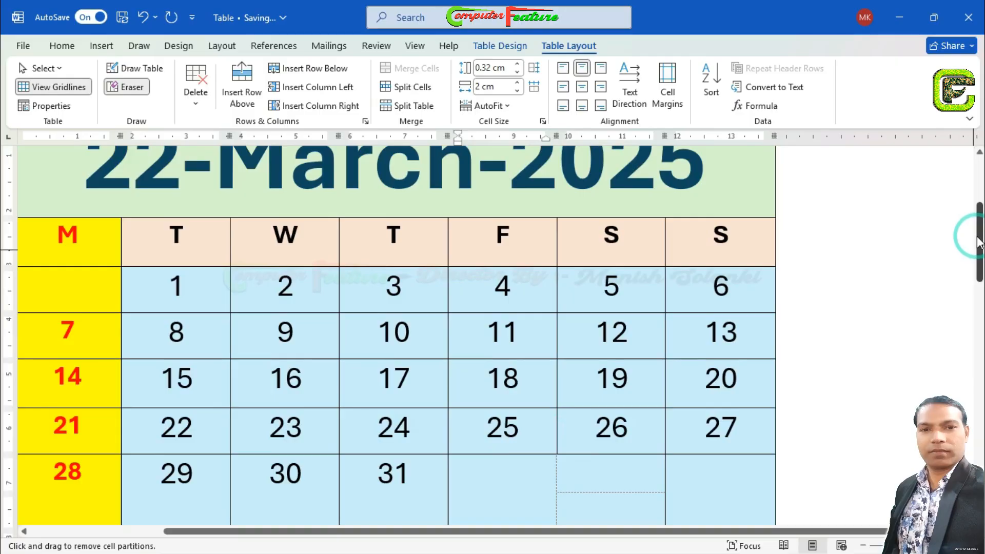
drag(979, 236, 979, 251)
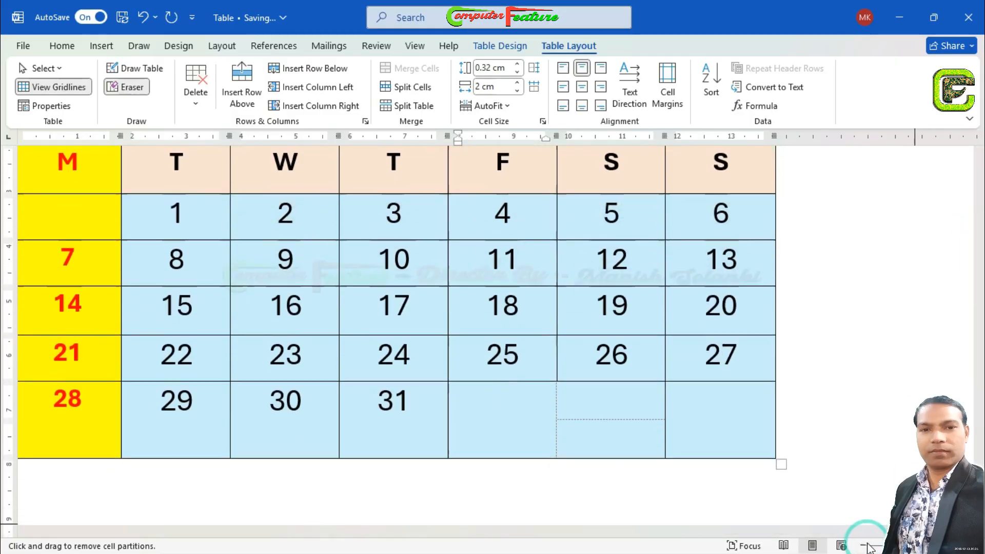
click(866, 546)
click(867, 547)
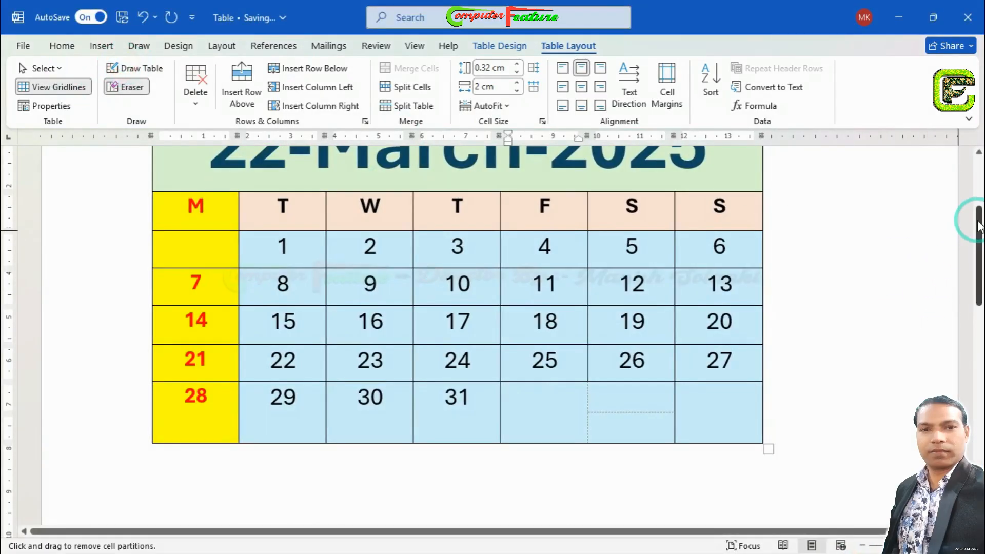
drag(979, 220, 978, 290)
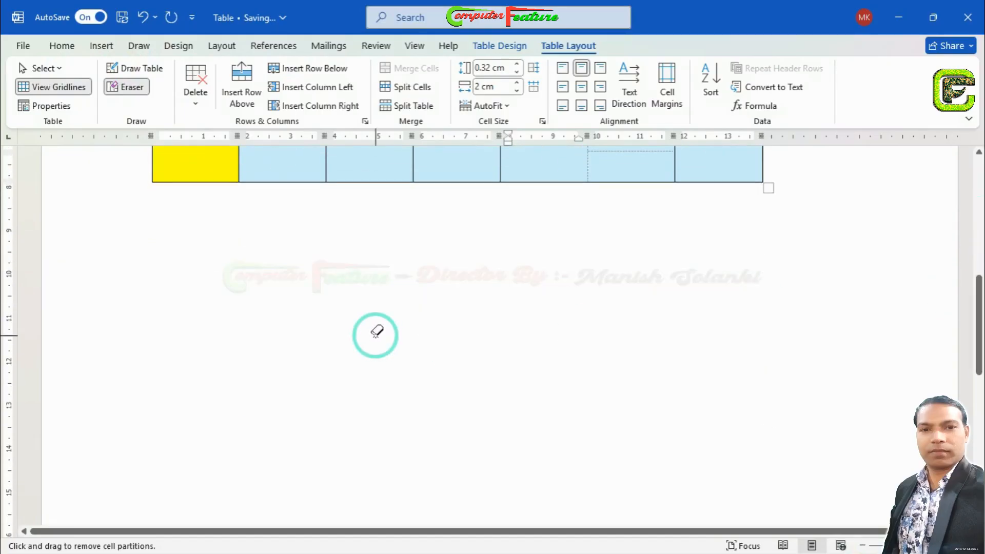
- Draw a new five-column table below the calendar, splitting the first three columns into two rows
click(135, 68)
mouse_move(213, 224)
mouse_down()
mouse_move(416, 347)
mouse_move(762, 437)
mouse_up()
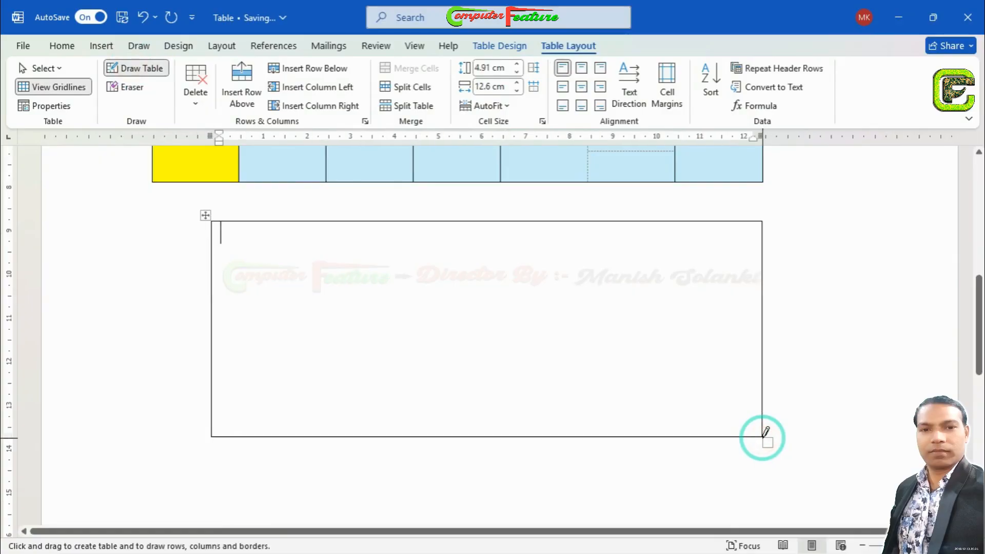
drag(279, 266, 279, 383)
drag(346, 222, 352, 382)
drag(413, 221, 417, 379)
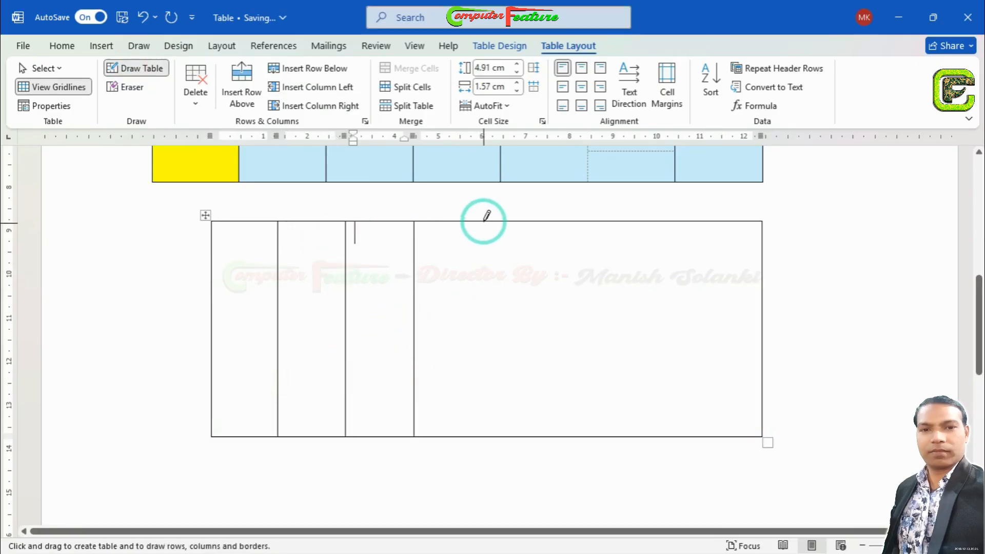
mouse_move(485, 221)
mouse_down()
mouse_move(490, 402)
mouse_move(475, 430)
mouse_up()
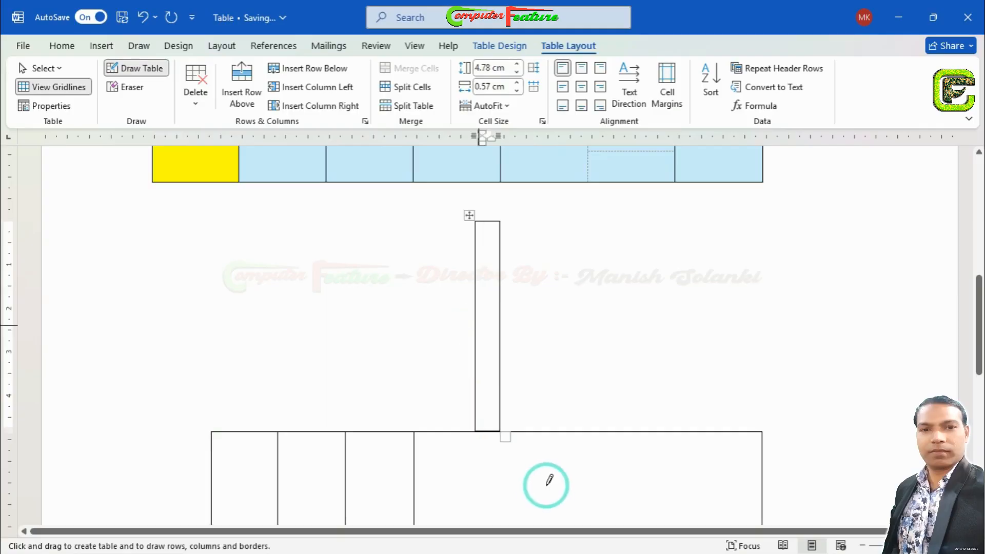
key(ctrl+z)
drag(437, 221, 444, 377)
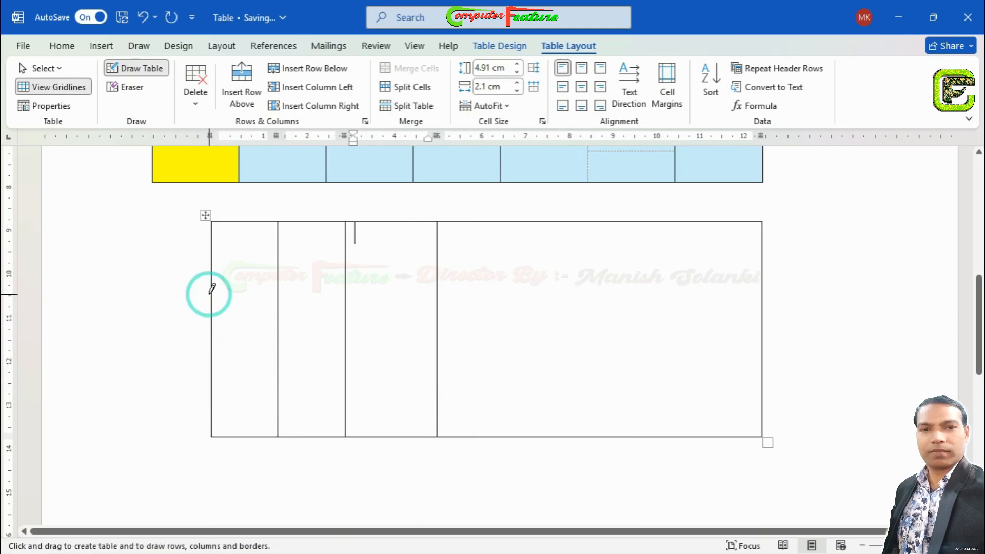
drag(211, 290, 404, 303)
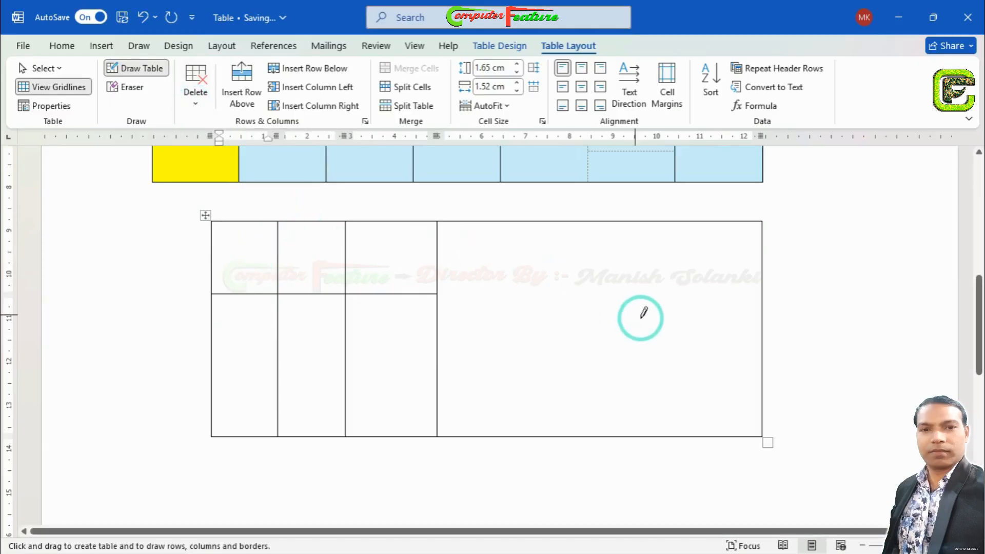
drag(548, 225, 545, 364)
- Fill the first three top cells of the new table with 1, 2 and 3
click(253, 275)
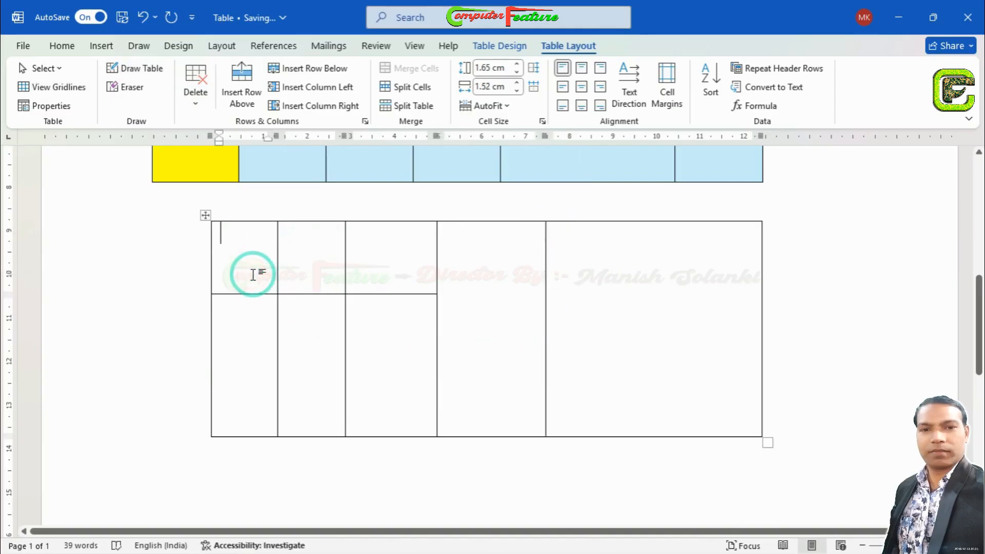
text(1)
click(308, 266)
text(2)
click(394, 254)
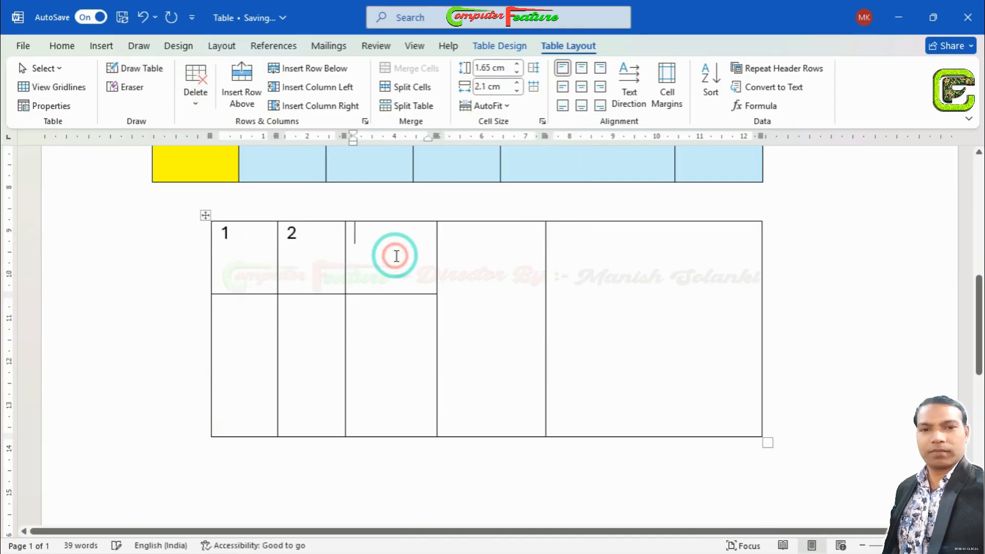
text(3)
- Type 2 in the first second-row cell and enter 45 in the fourth column's top cell
click(247, 343)
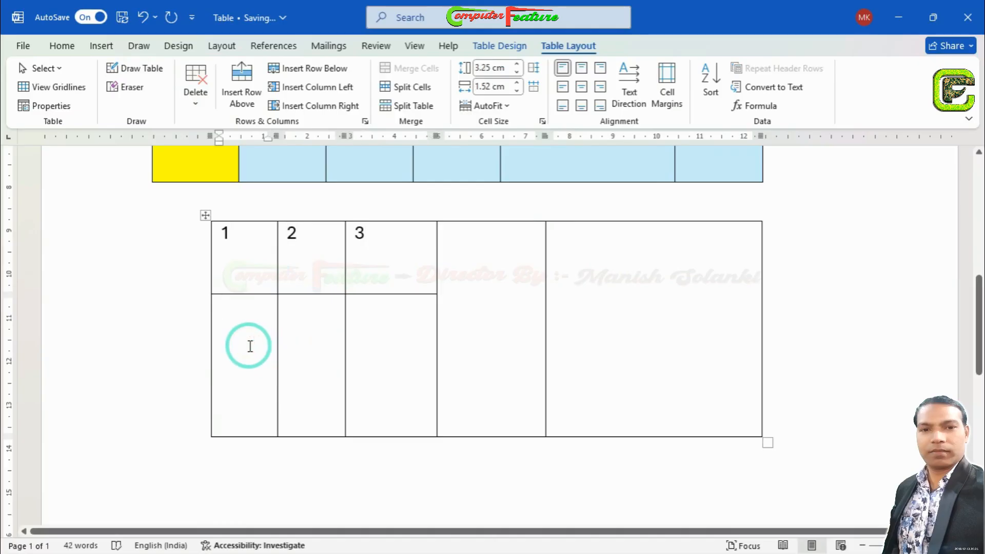
text(2)
click(317, 335)
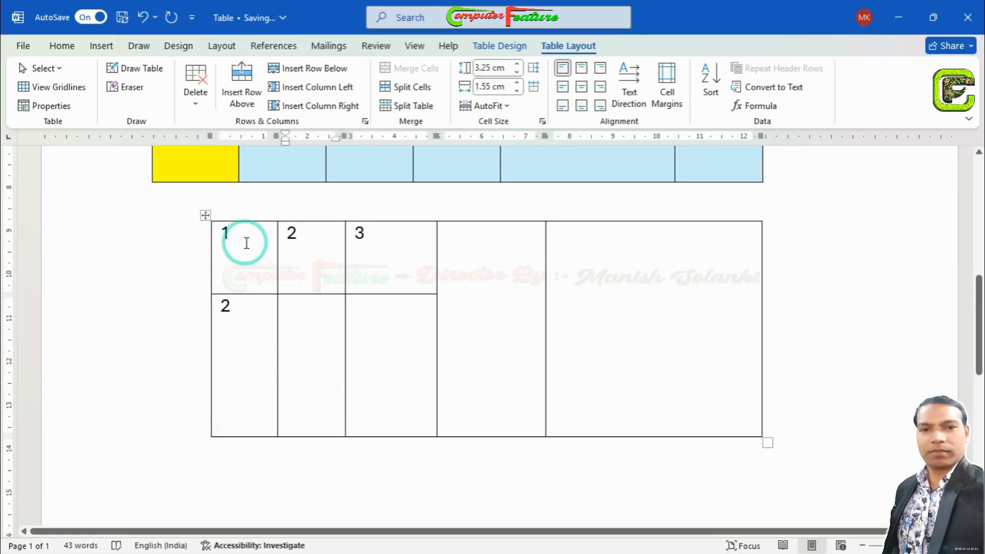
click(507, 252)
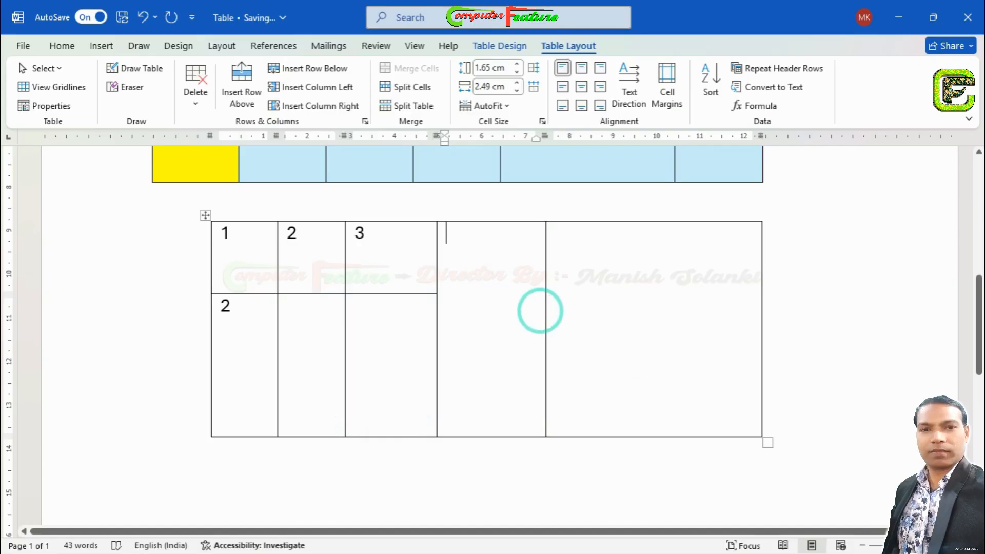
text(4)
text(5)
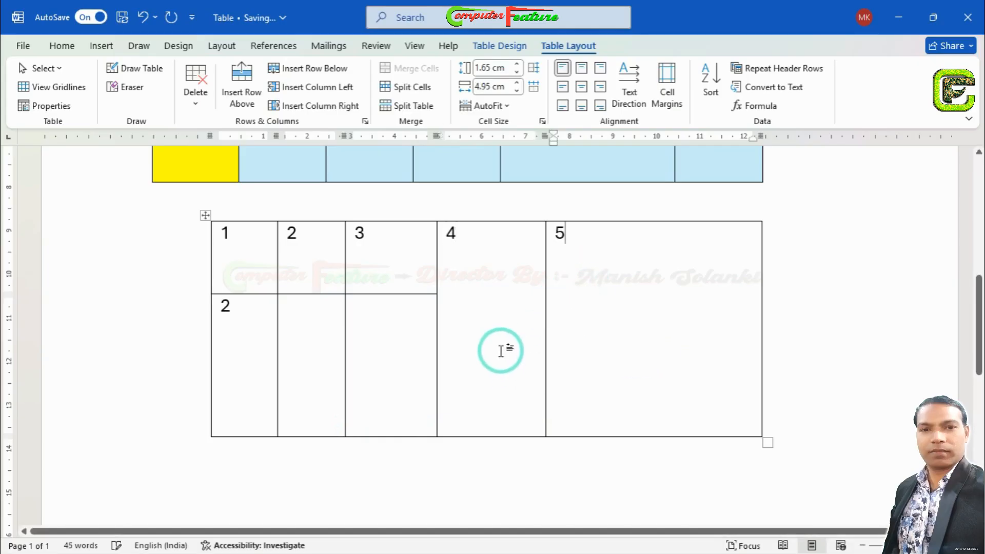
click(503, 347)
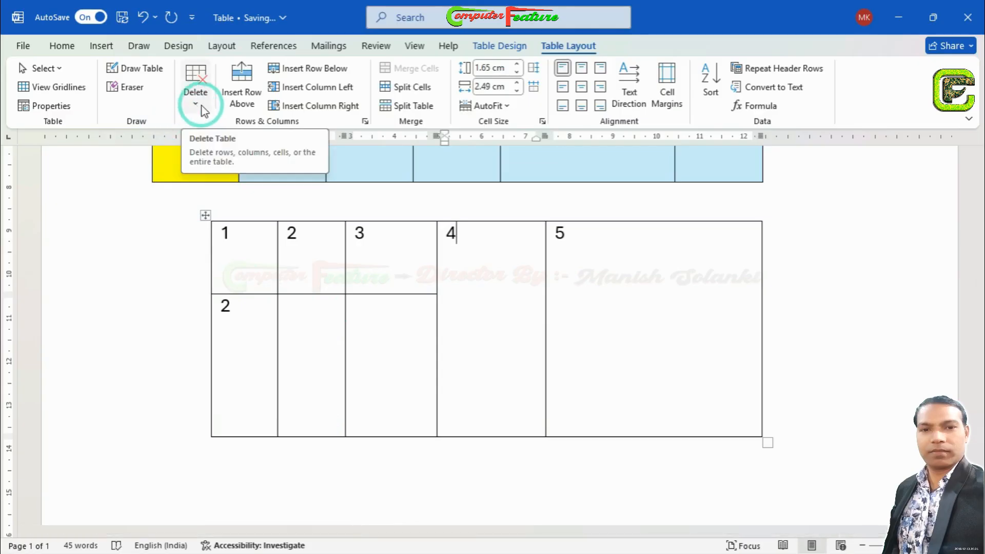
click(265, 263)
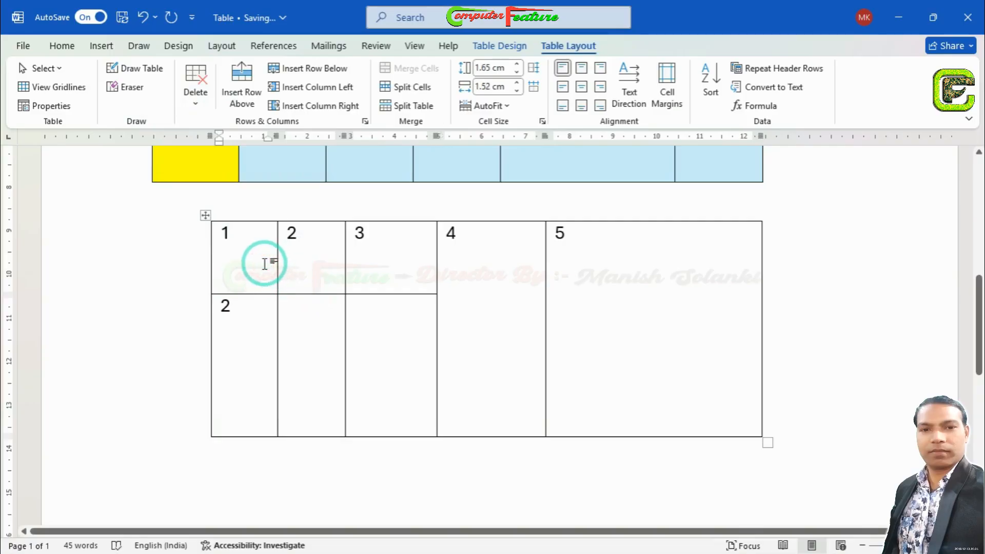
click(193, 105)
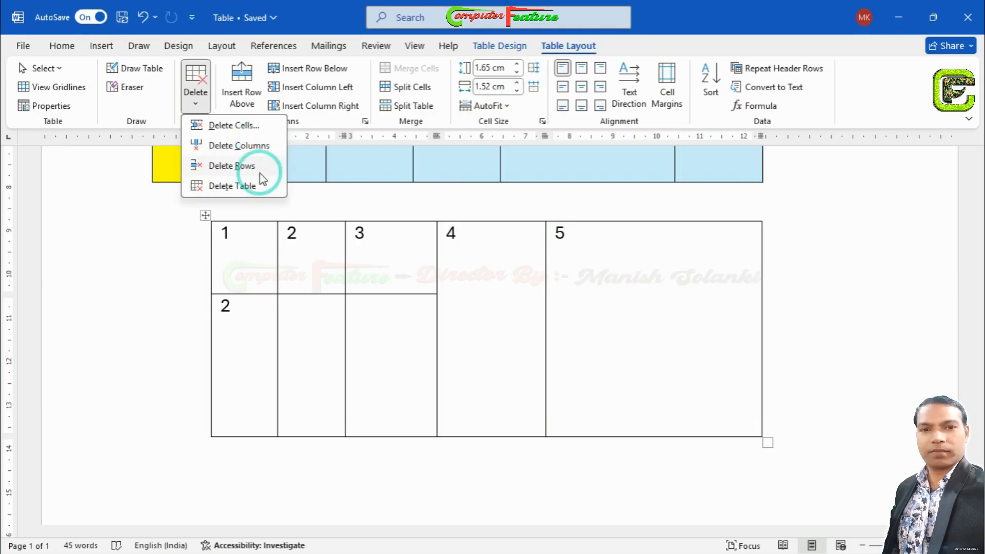
click(319, 268)
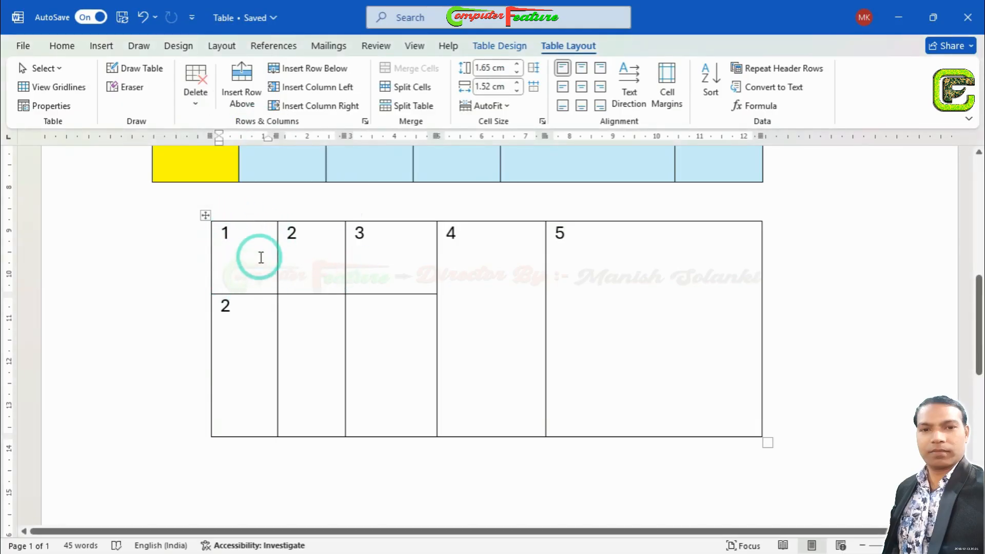
mouse_move(221, 229)
mouse_down()
mouse_move(269, 296)
mouse_move(269, 269)
mouse_move(248, 268)
mouse_move(247, 425)
mouse_up()
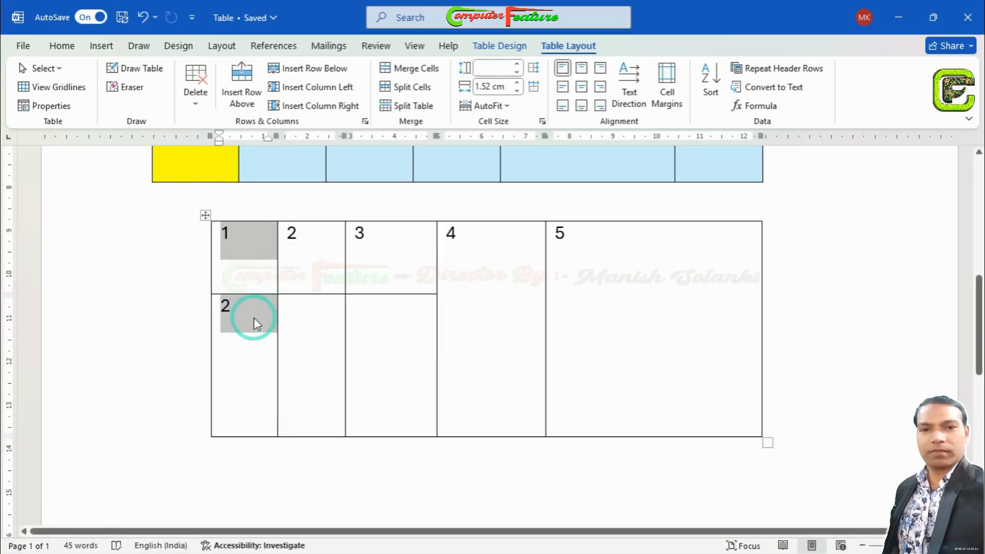
click(256, 264)
drag(252, 260, 631, 250)
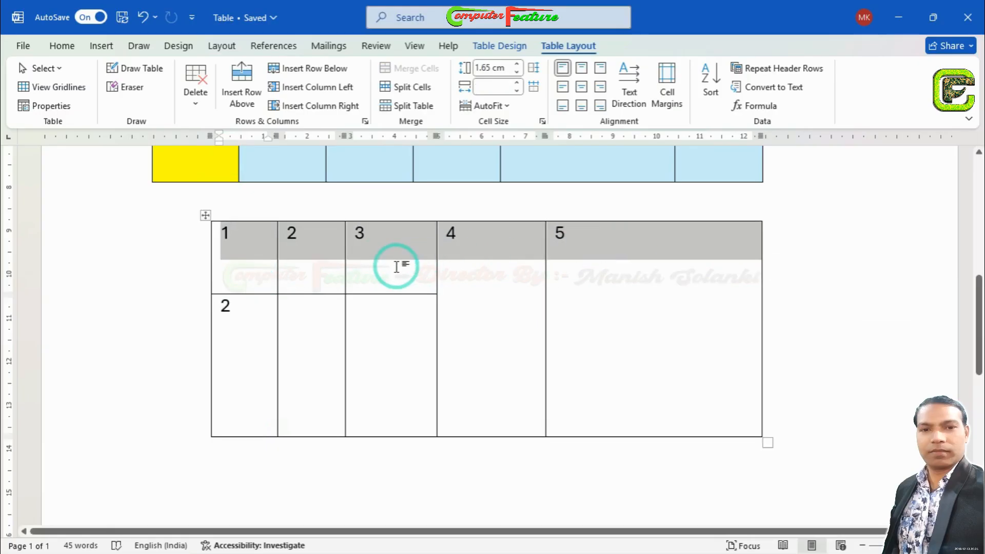
click(195, 104)
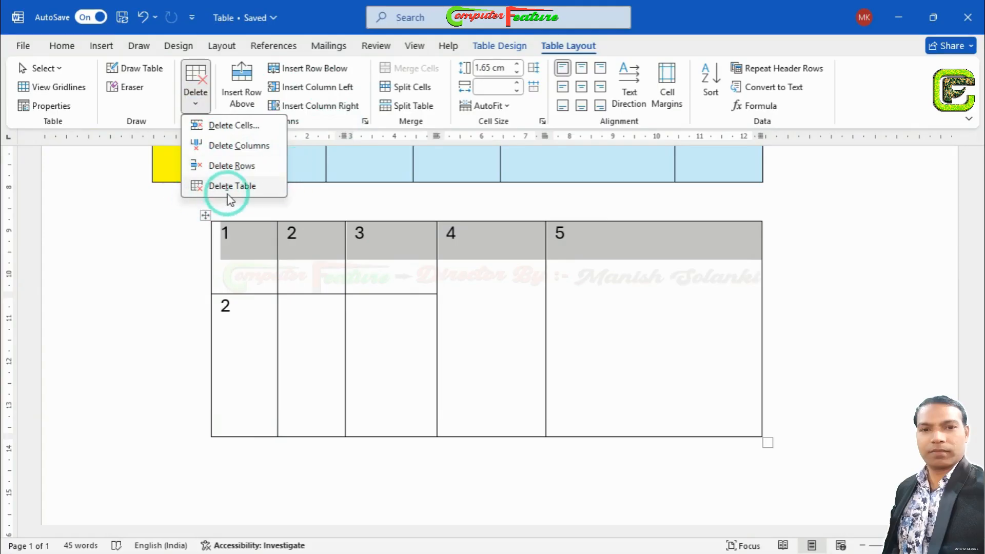
click(292, 255)
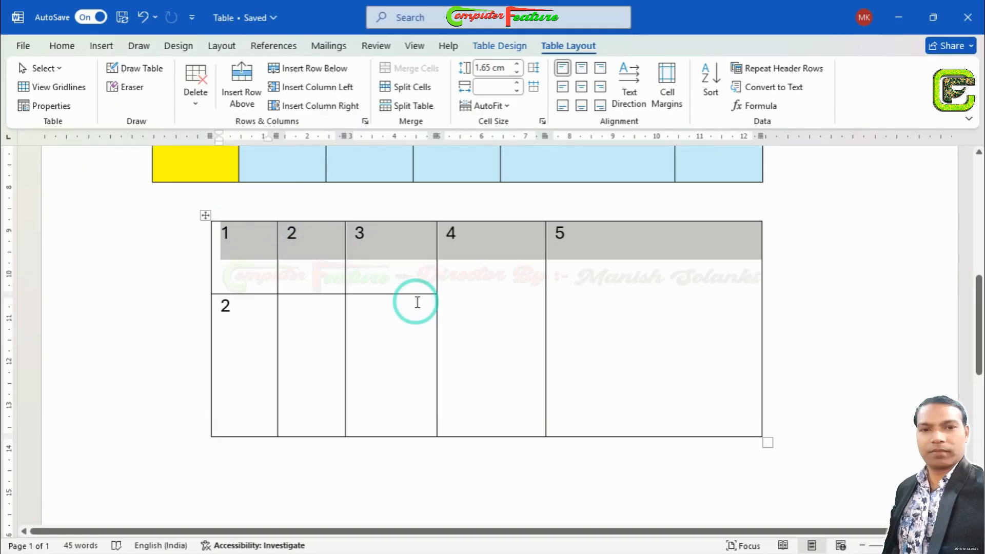
click(308, 275)
click(239, 257)
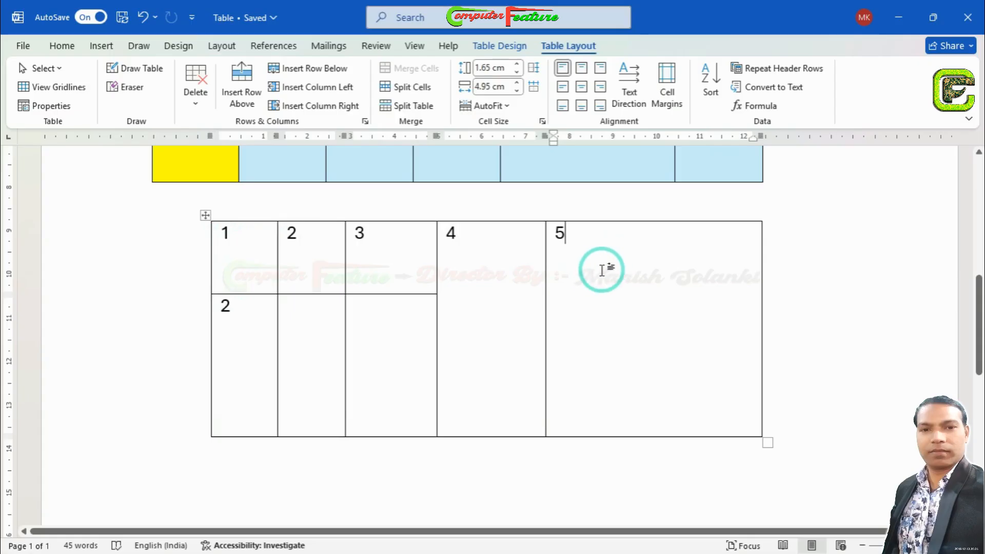
click(197, 112)
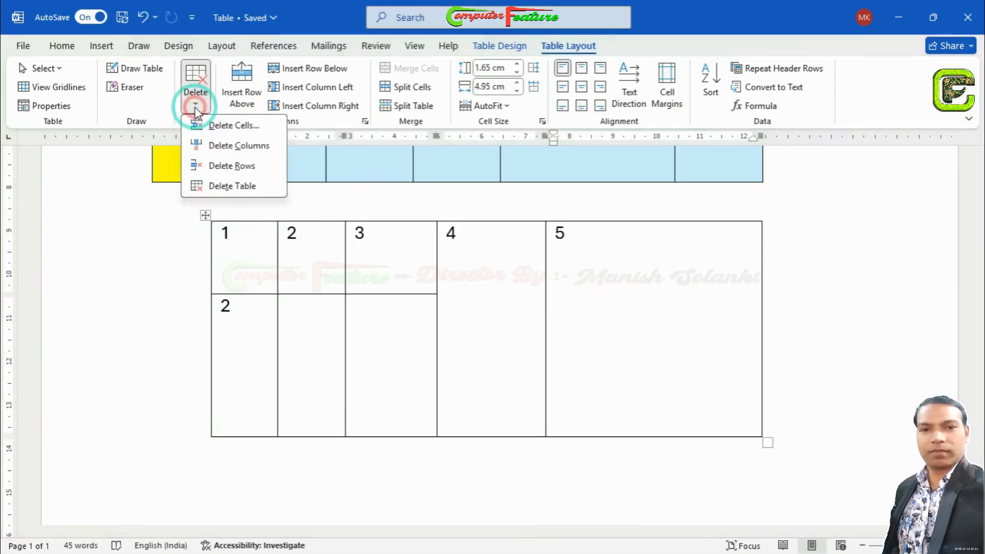
click(242, 128)
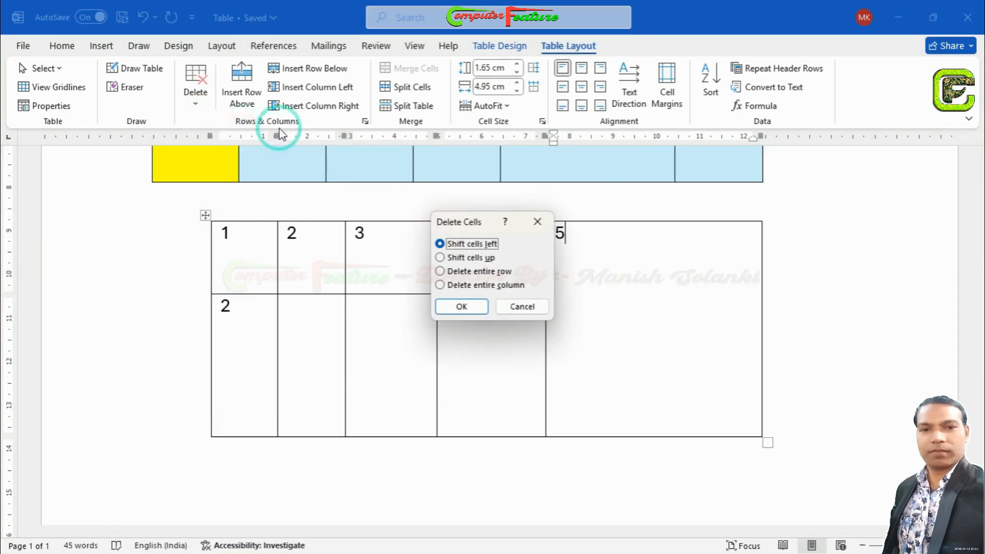
drag(490, 218, 347, 241)
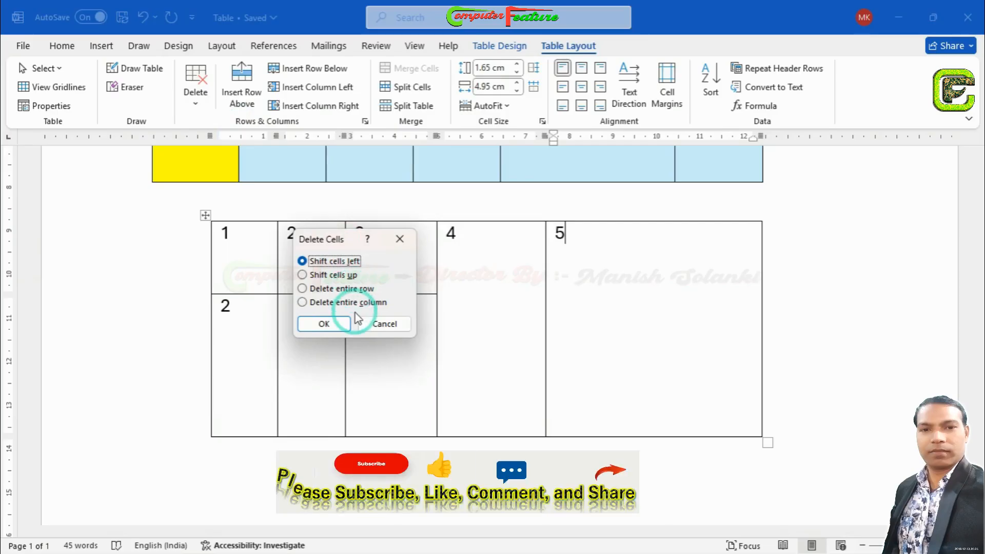
click(323, 323)
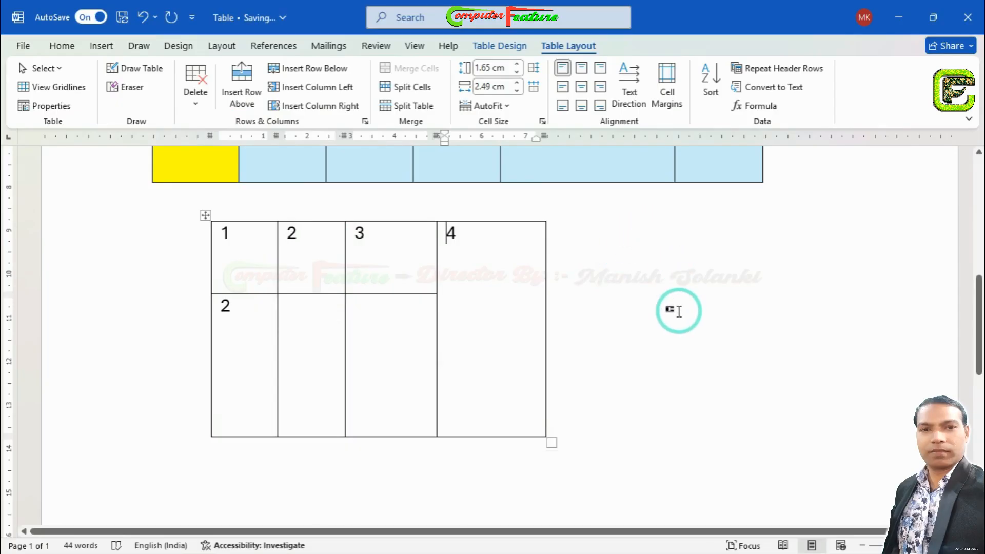
key(ctrl+z)
click(561, 237)
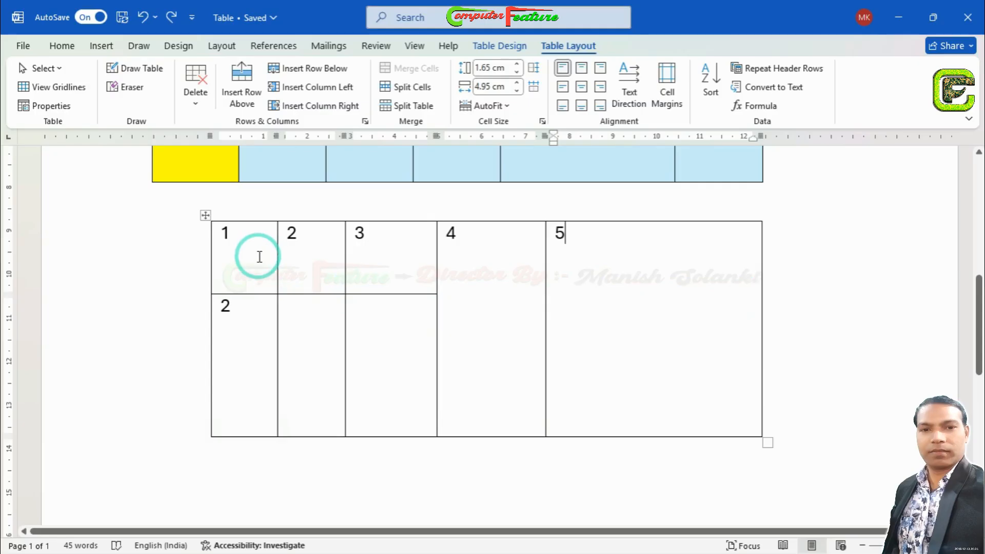
drag(260, 256, 257, 314)
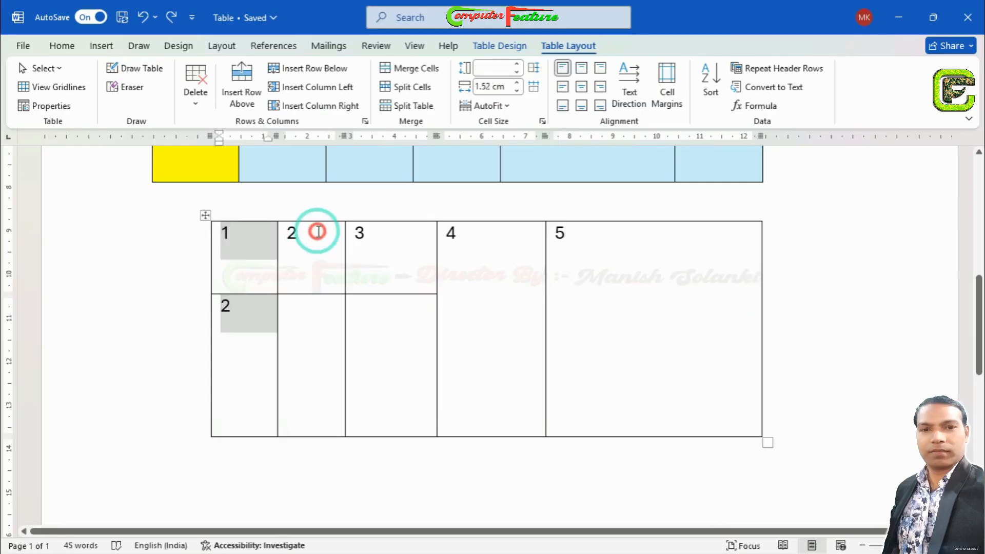
drag(318, 232, 323, 415)
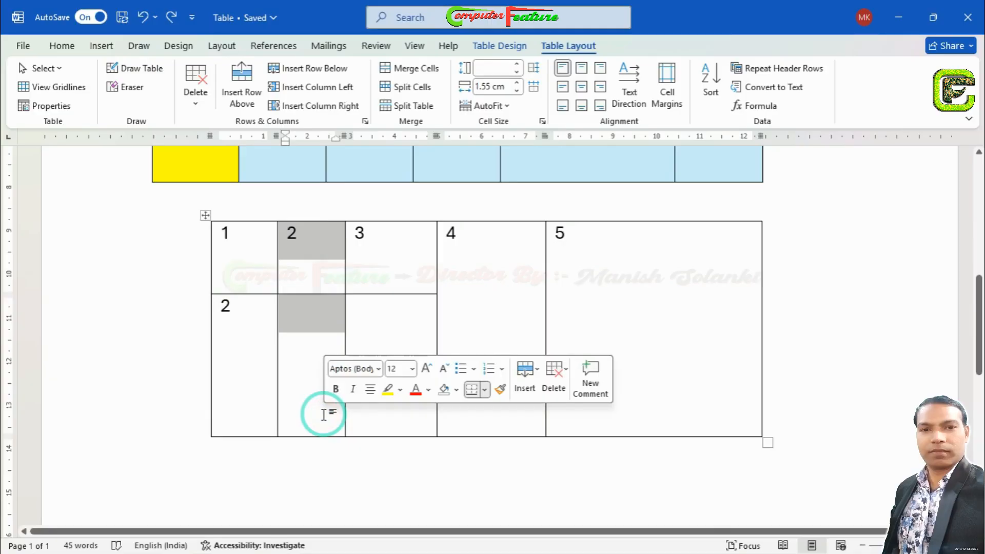
click(197, 102)
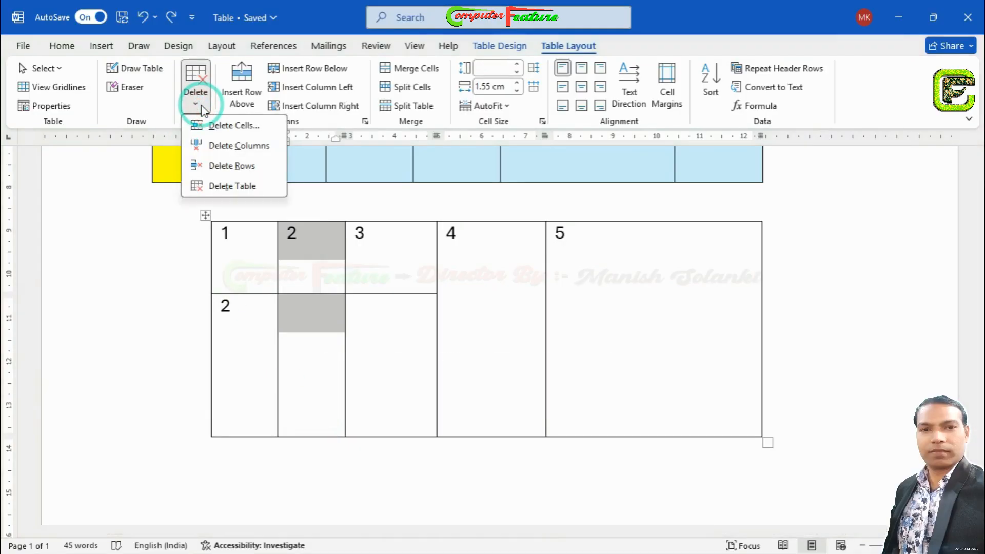
click(211, 152)
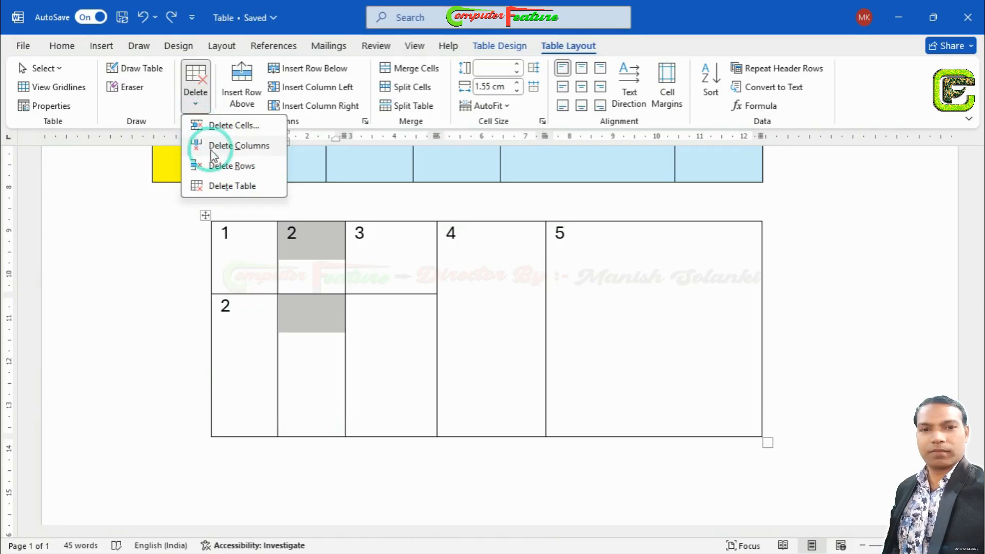
click(264, 148)
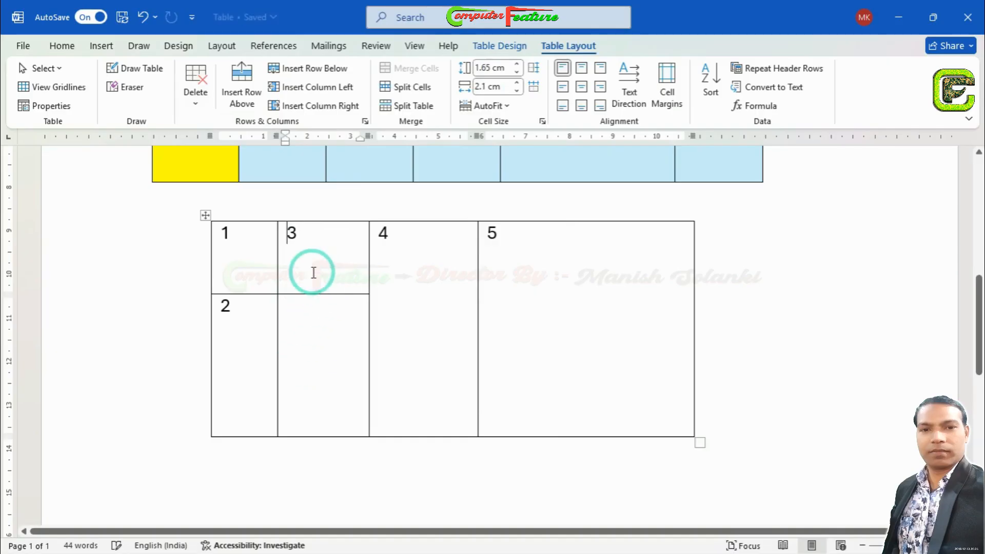
key(ctrl+z)
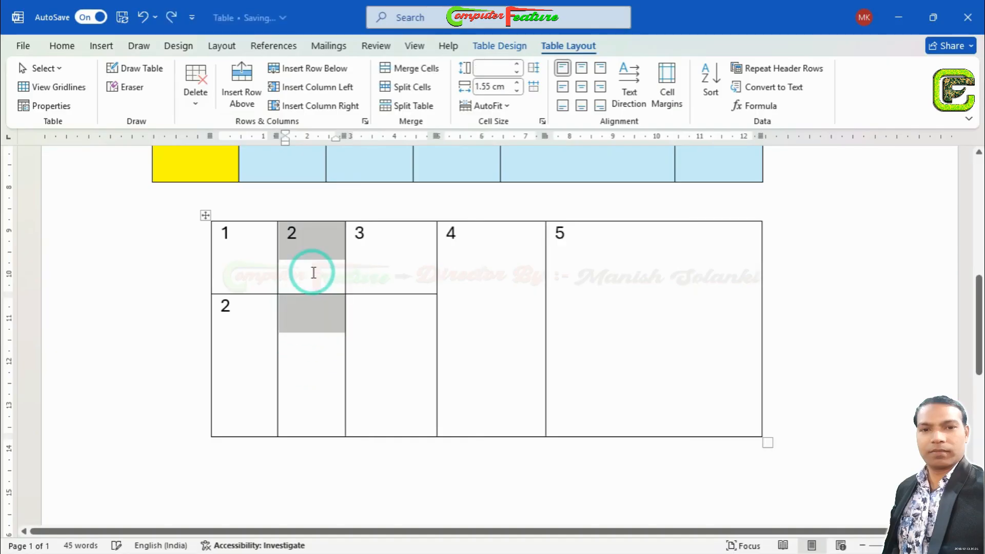
- Delete the top row numbered 1 to 5, then undo that deletion
click(319, 263)
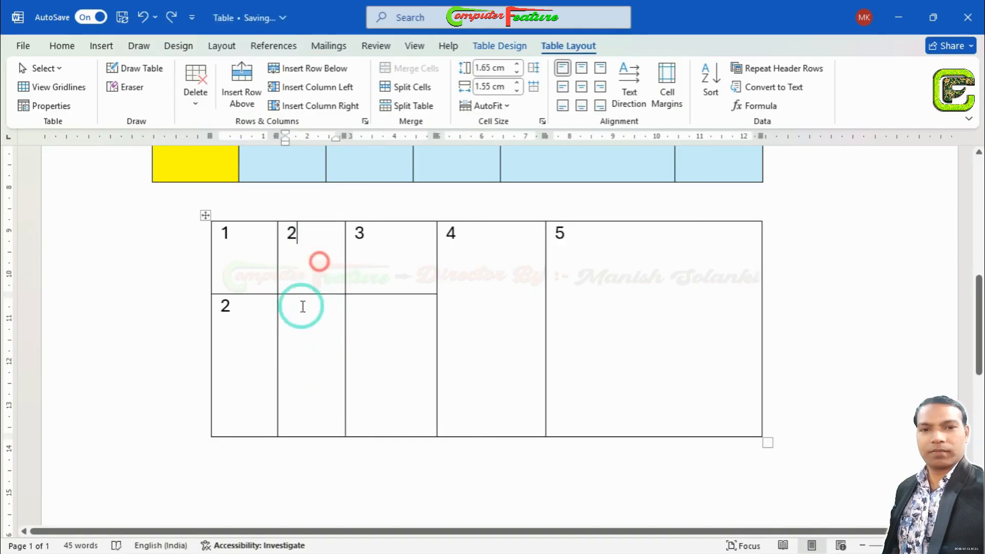
click(196, 105)
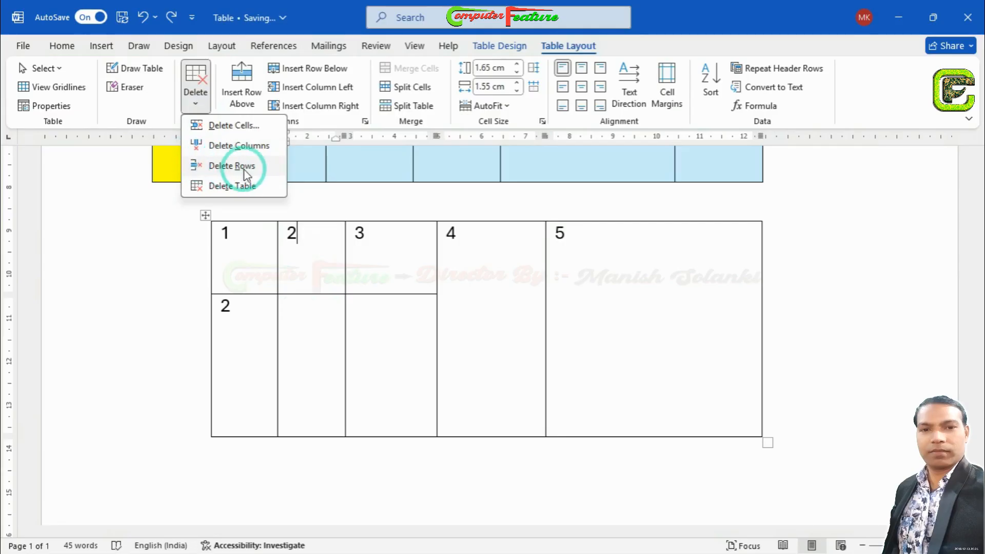
drag(249, 274, 607, 253)
click(305, 257)
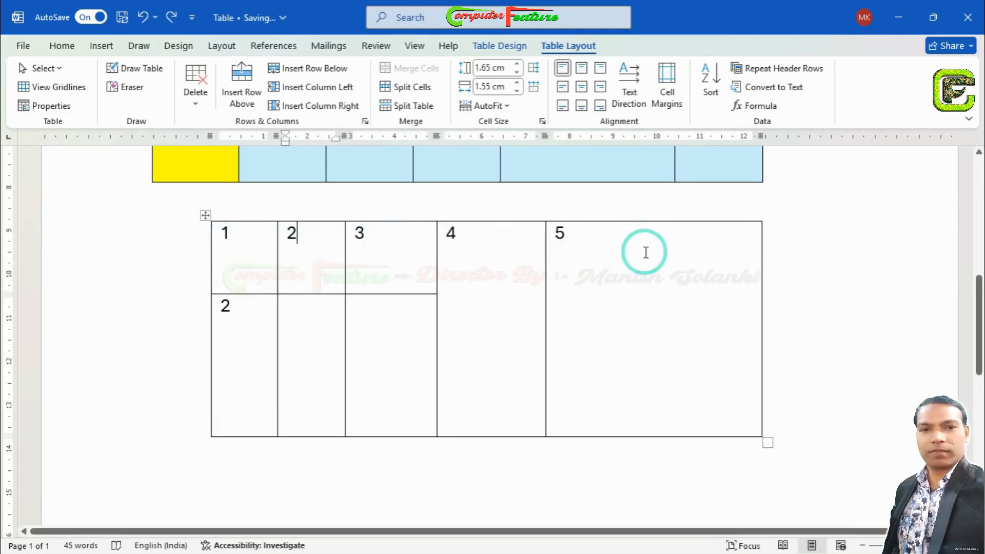
click(195, 96)
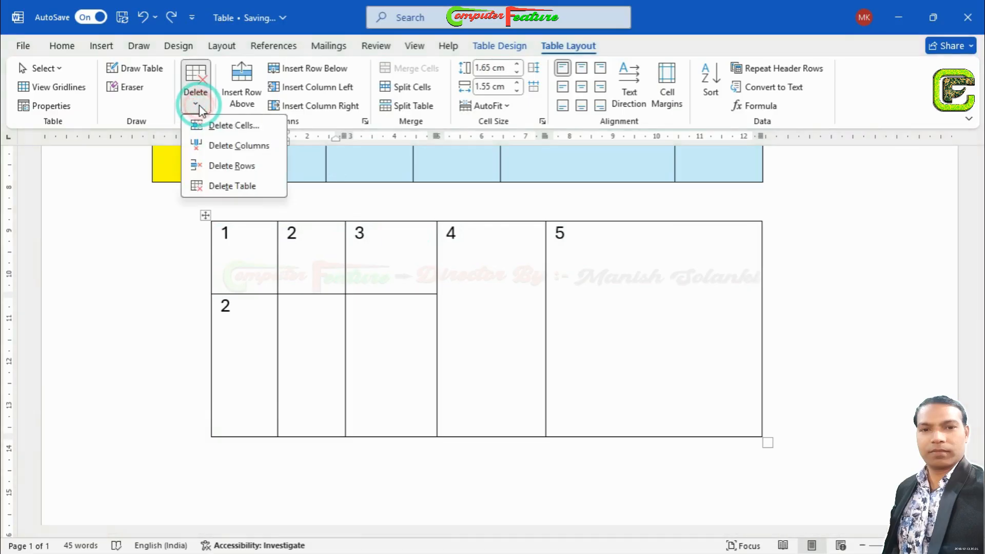
click(220, 167)
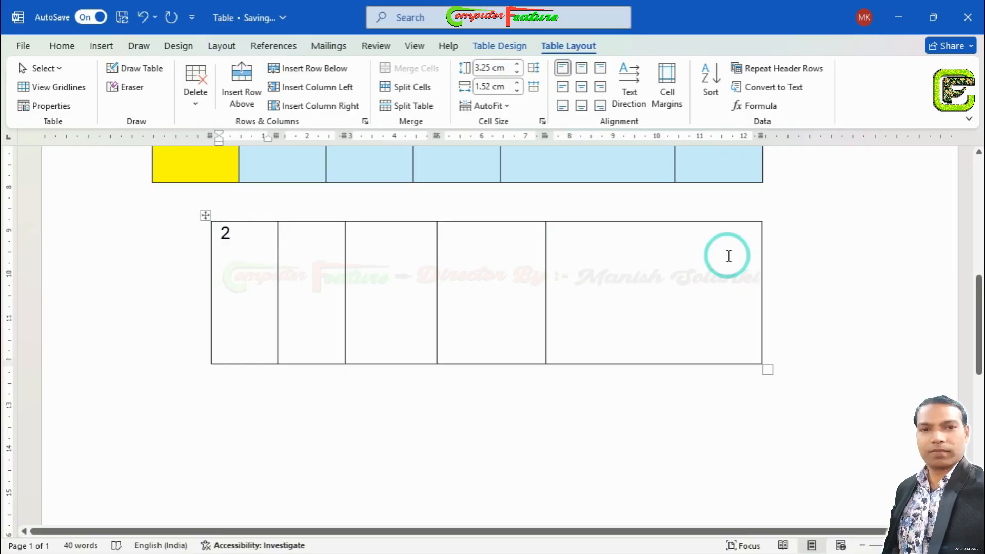
key(ctrl+z)
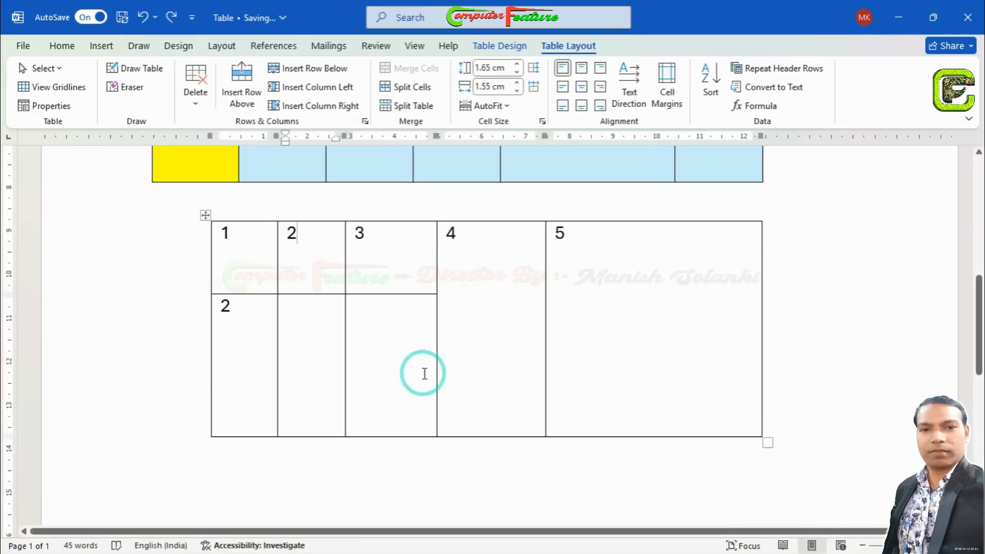
- Remove the entire numbered table with Delete Table
click(391, 355)
click(195, 97)
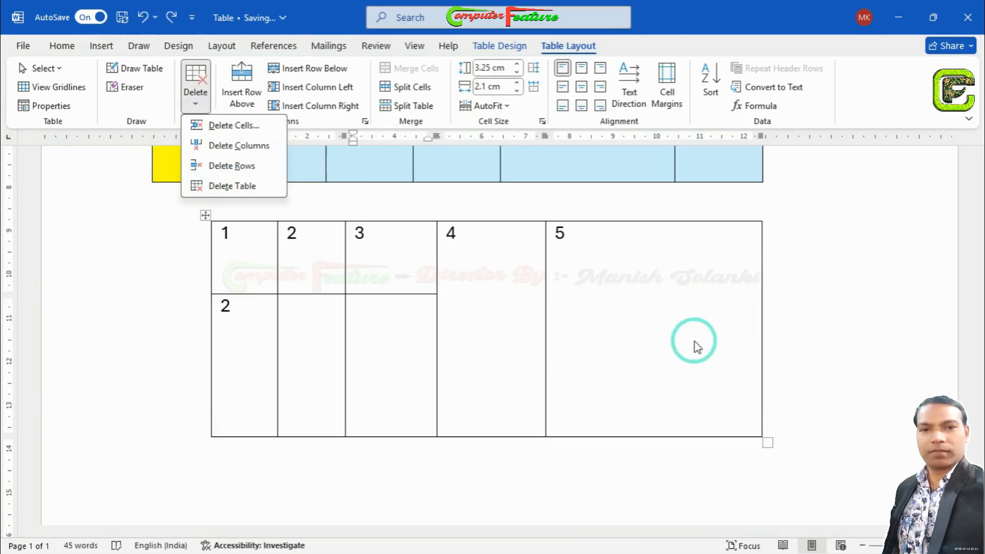
click(232, 186)
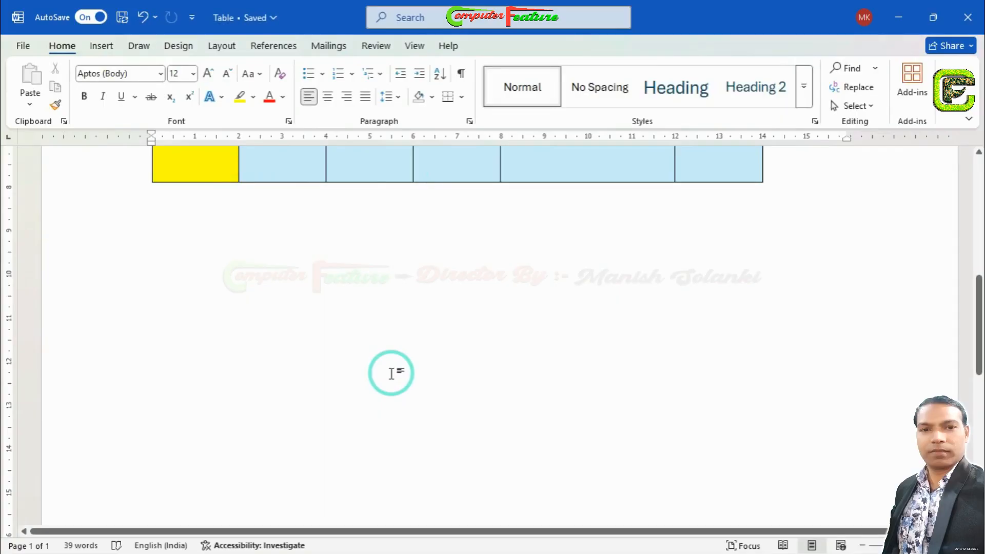
key(ctrl+z)
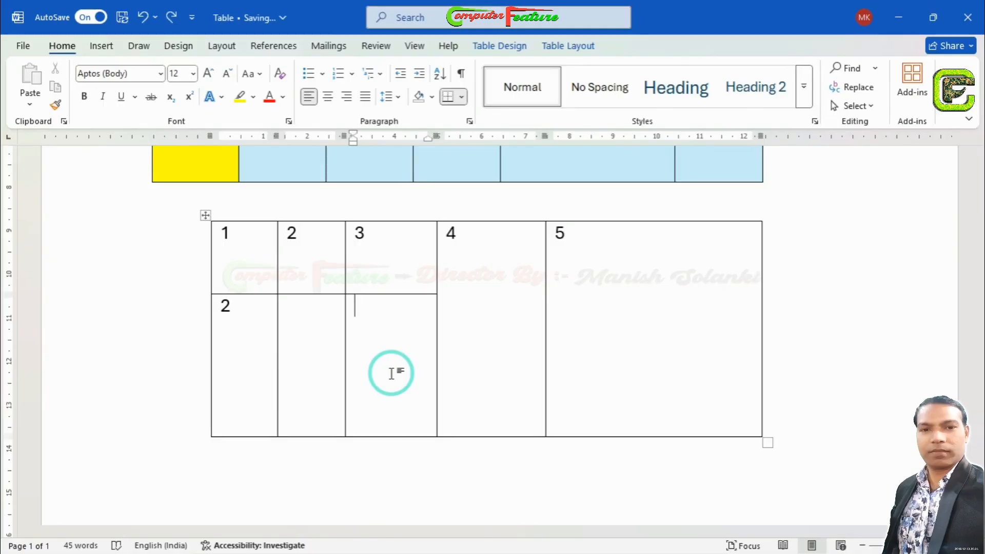
click(383, 268)
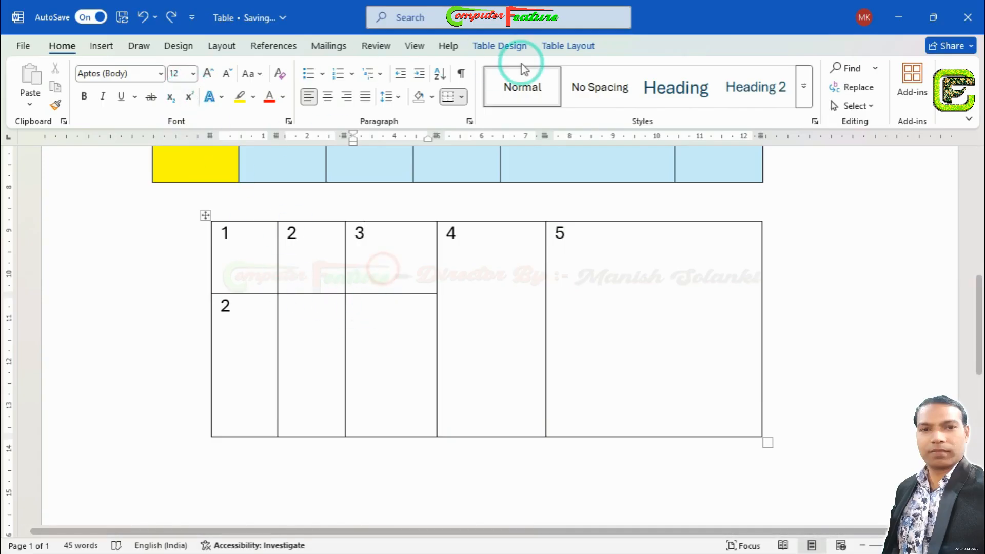
click(568, 46)
click(387, 273)
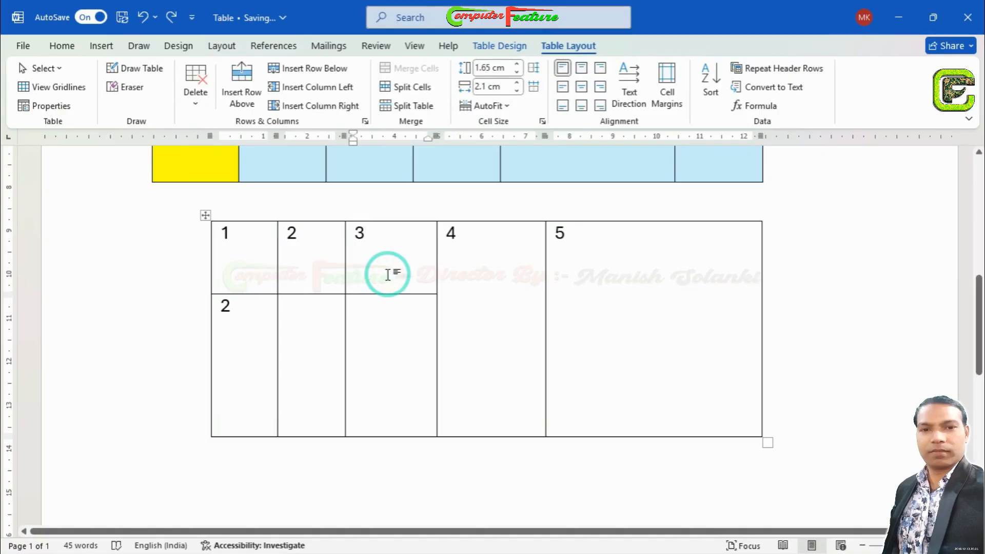
click(194, 101)
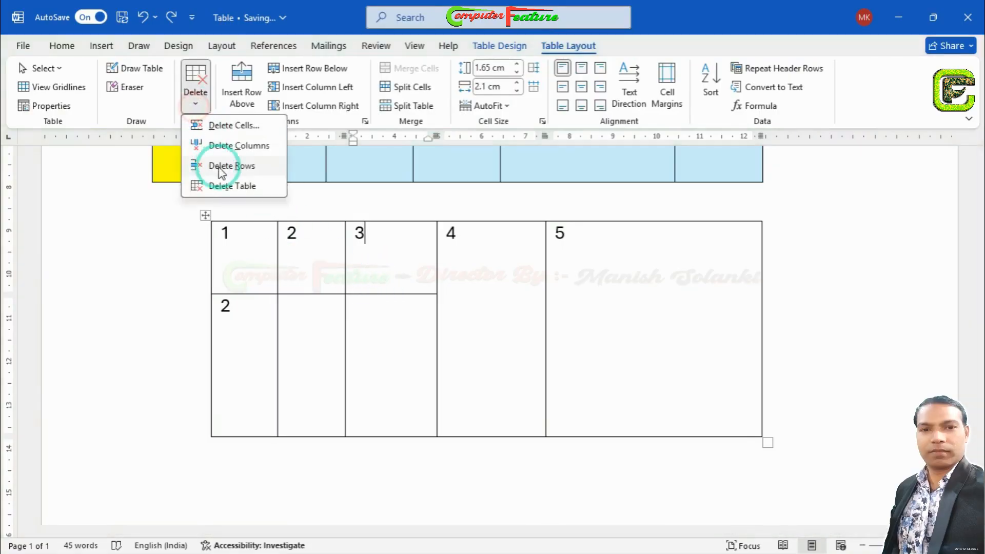
click(395, 255)
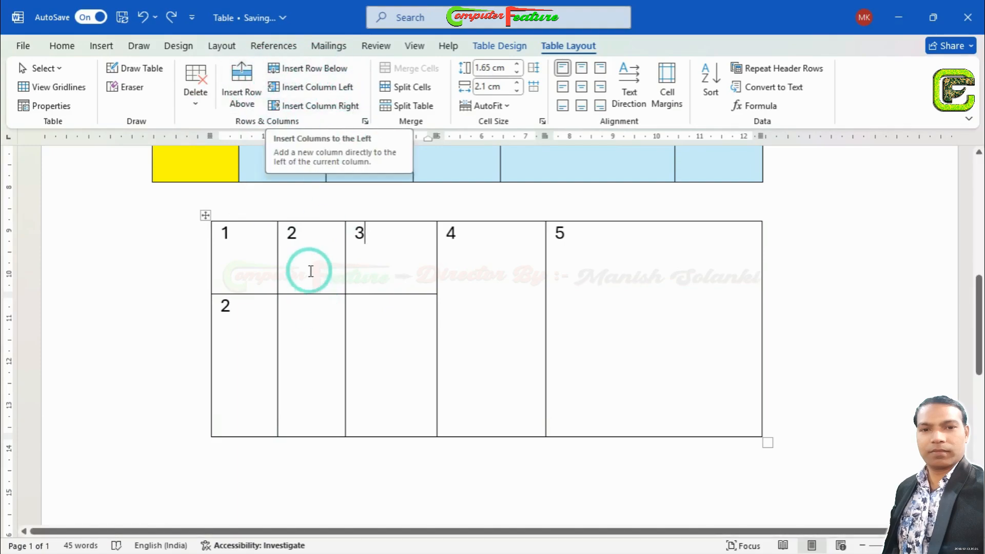
click(292, 257)
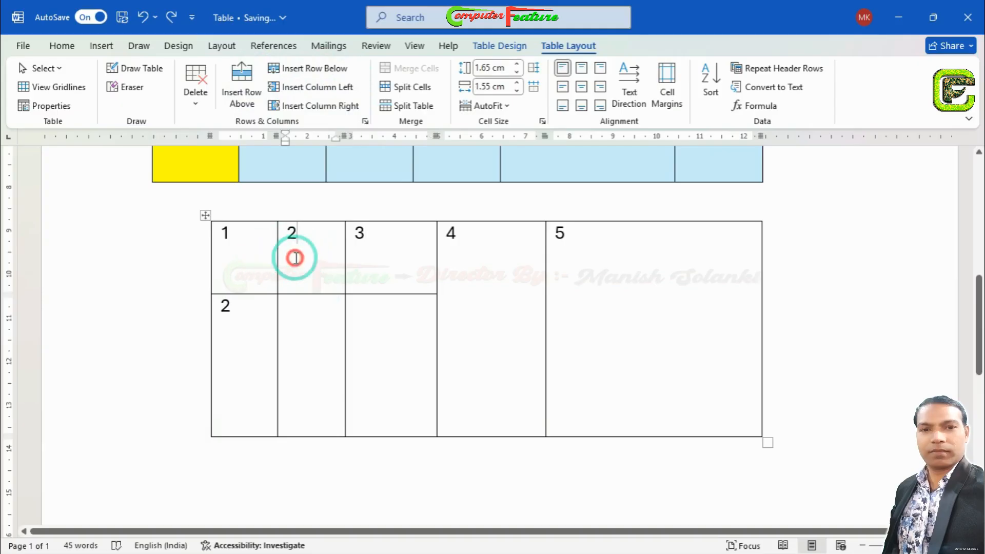
click(195, 103)
click(232, 185)
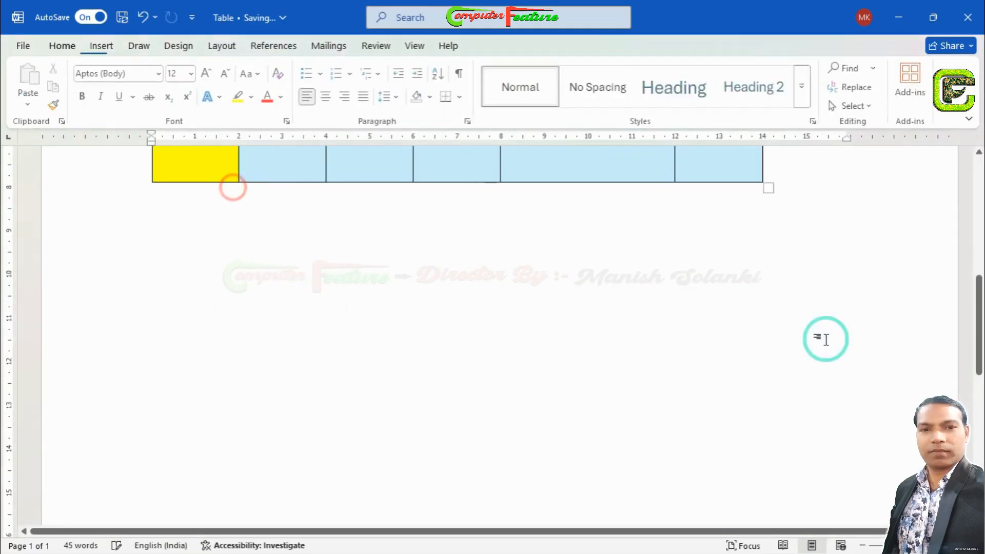
drag(976, 300, 974, 210)
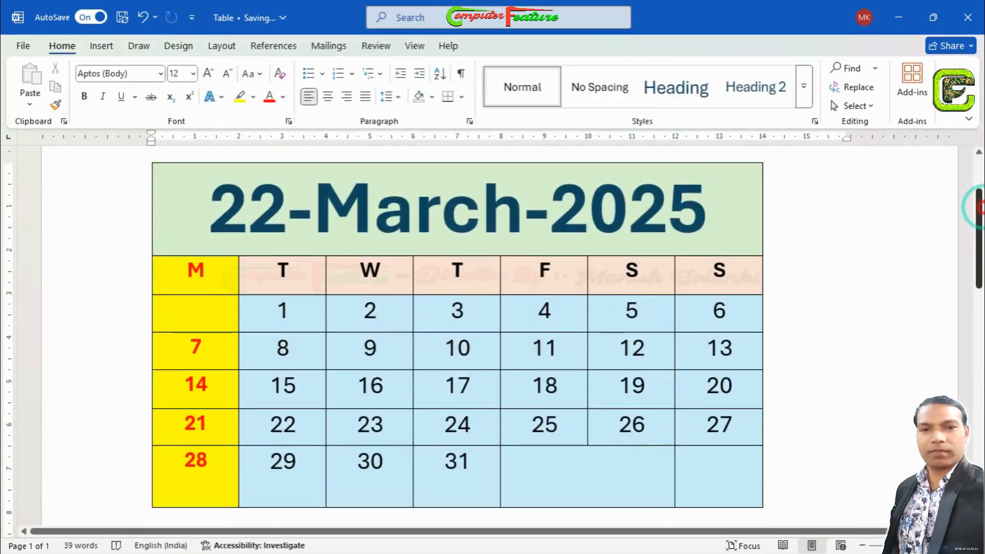
- Bring up Table Layout and put the caret in the calendar's 22-March-2025 title cell
click(306, 279)
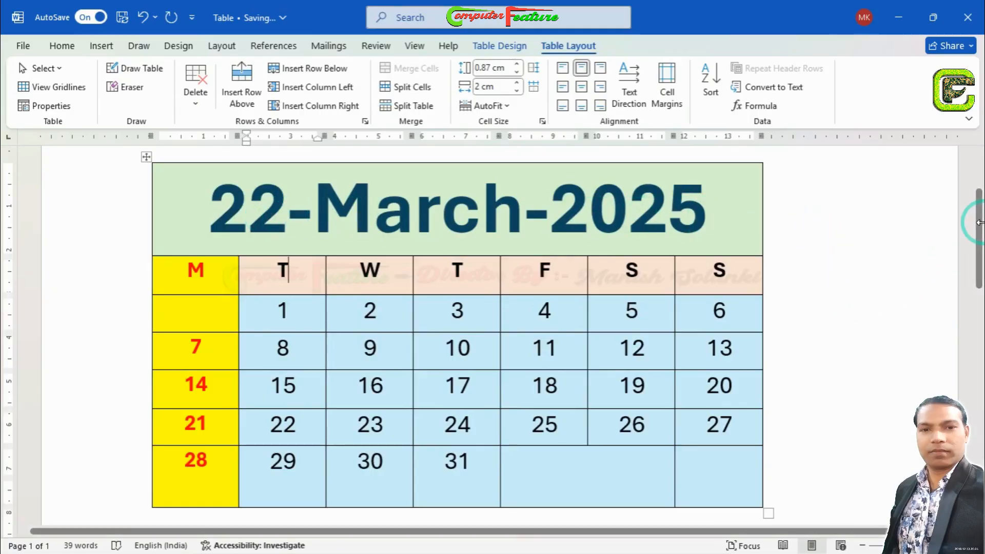
scroll(978, 226, up, 2)
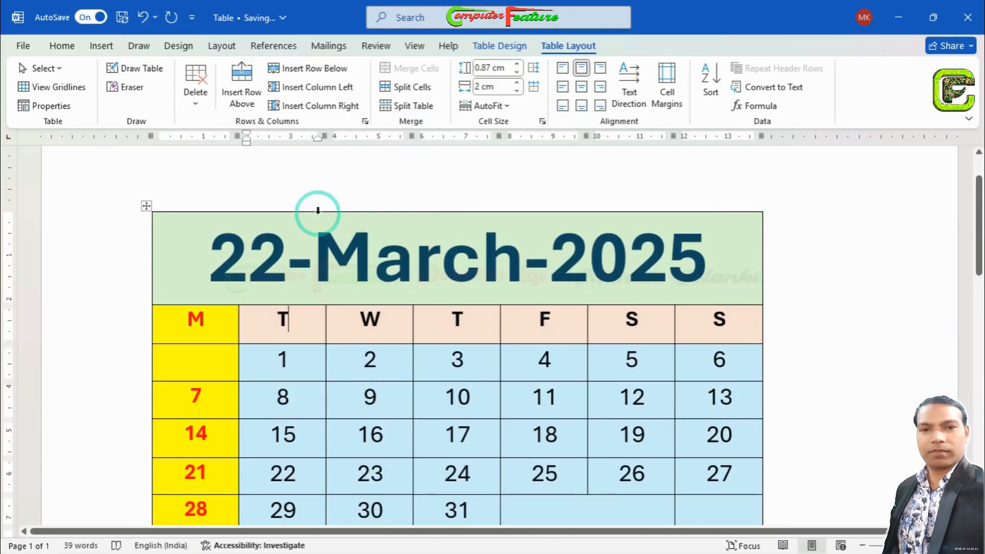
scroll(977, 214, up, 2)
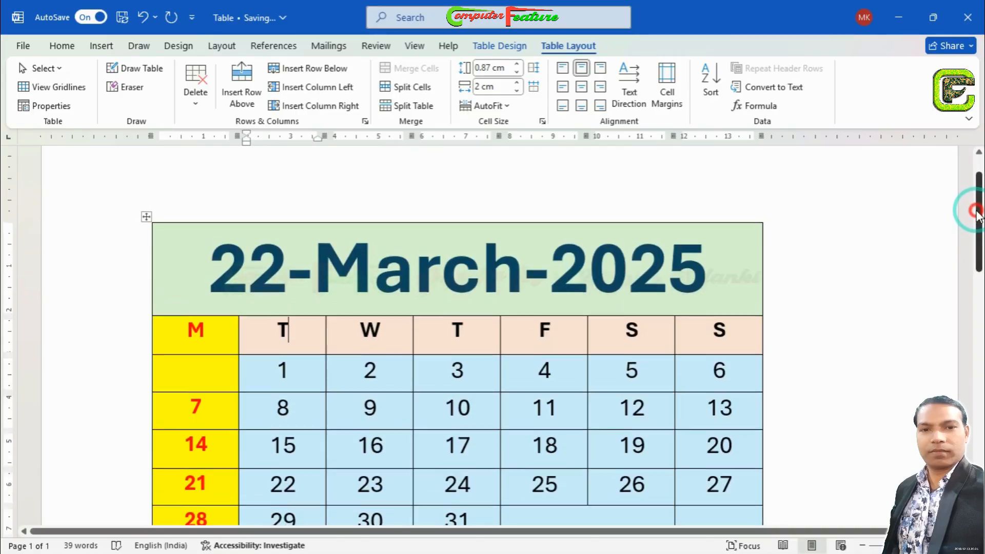
scroll(976, 215, up, 2)
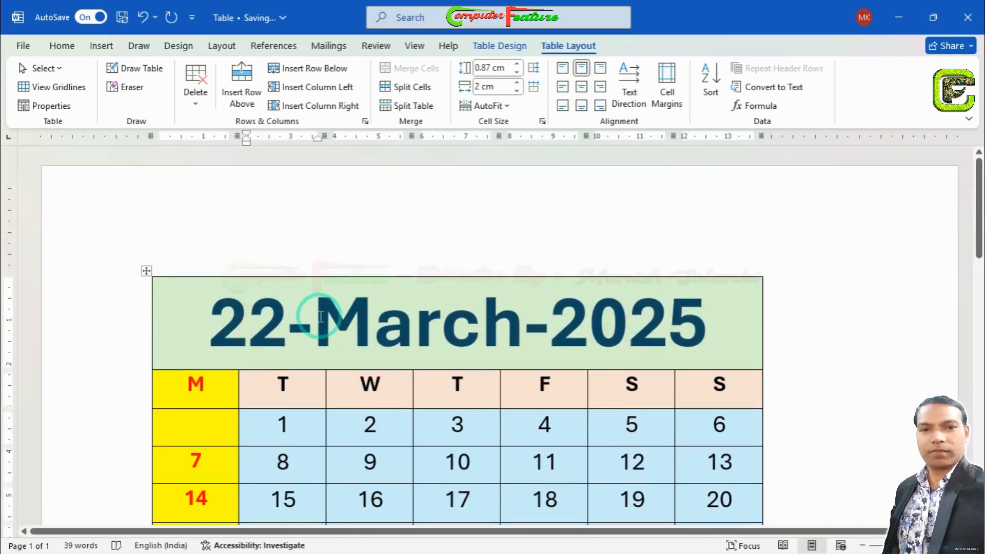
click(303, 318)
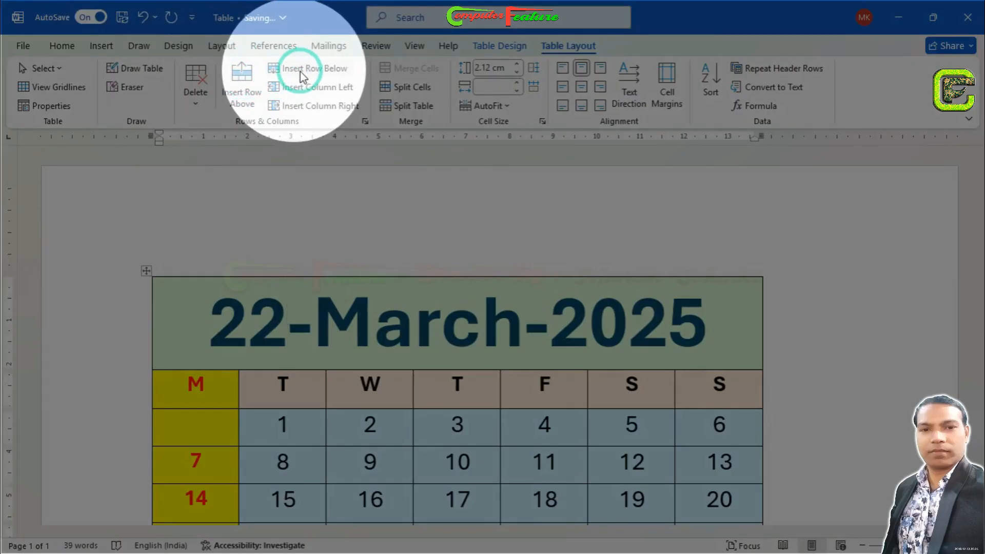
- Open Windows Magnifier at 200% over the document, then return it to 100%
key(super+plus)
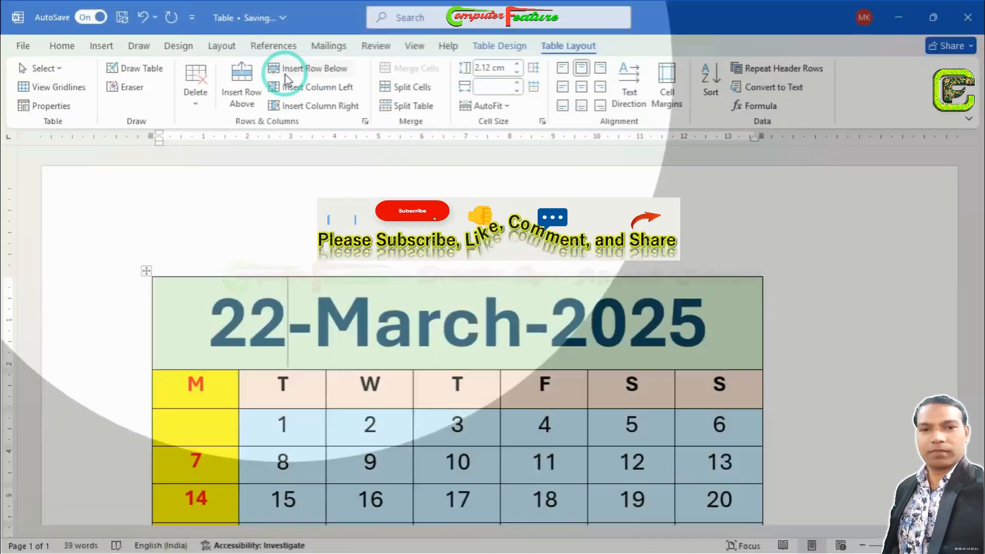
key(super+plus)
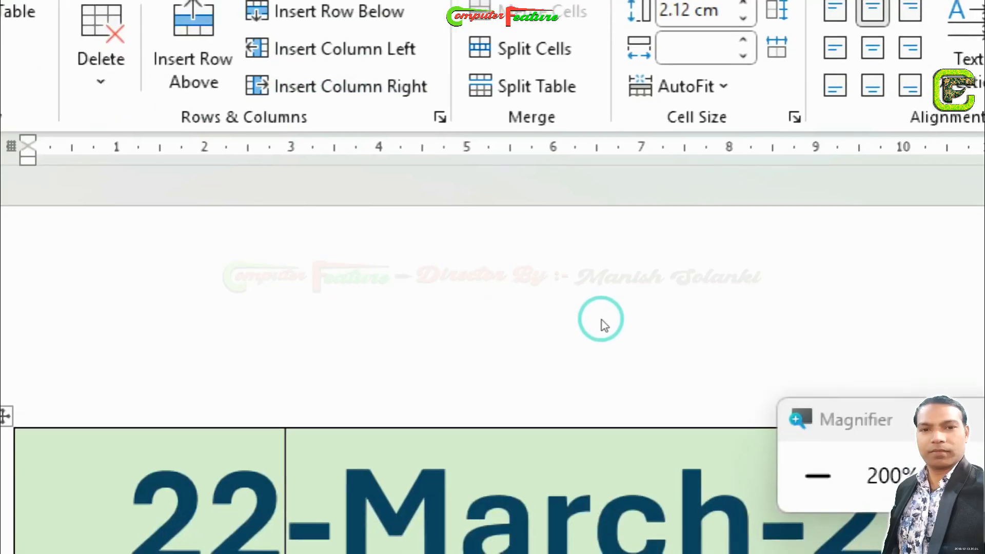
click(821, 477)
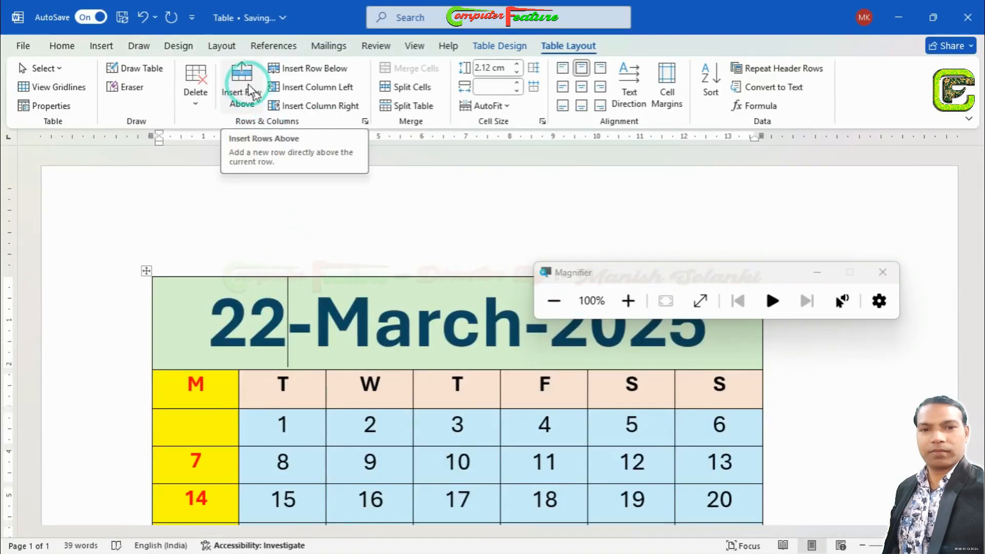
- Insert a row above the 22-March-2025 title and type the author's full name in it
click(250, 87)
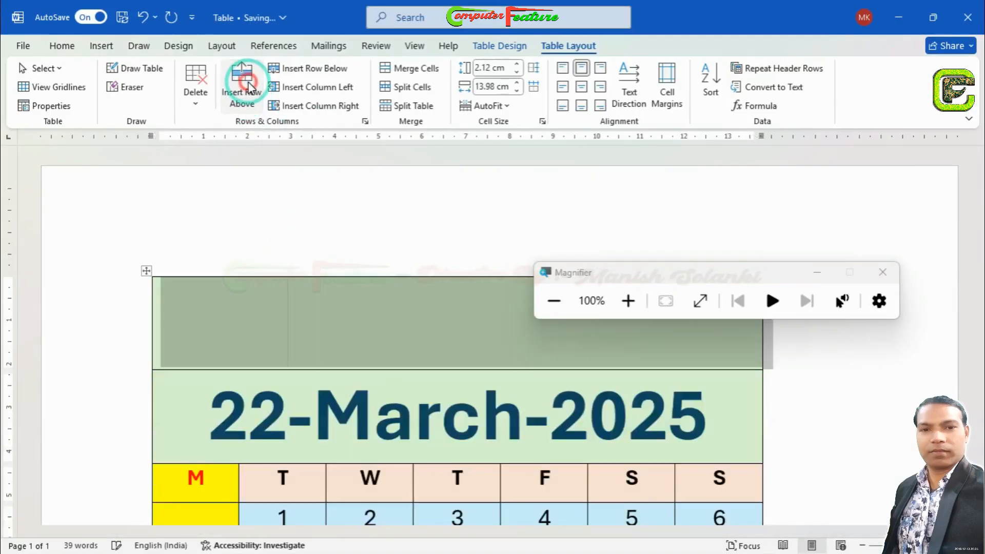
click(364, 333)
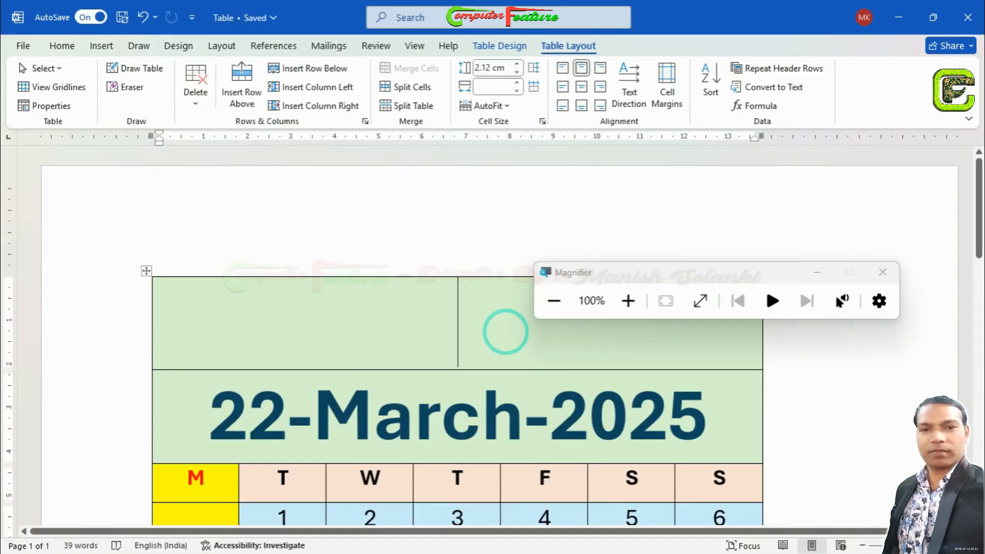
text(Manish)
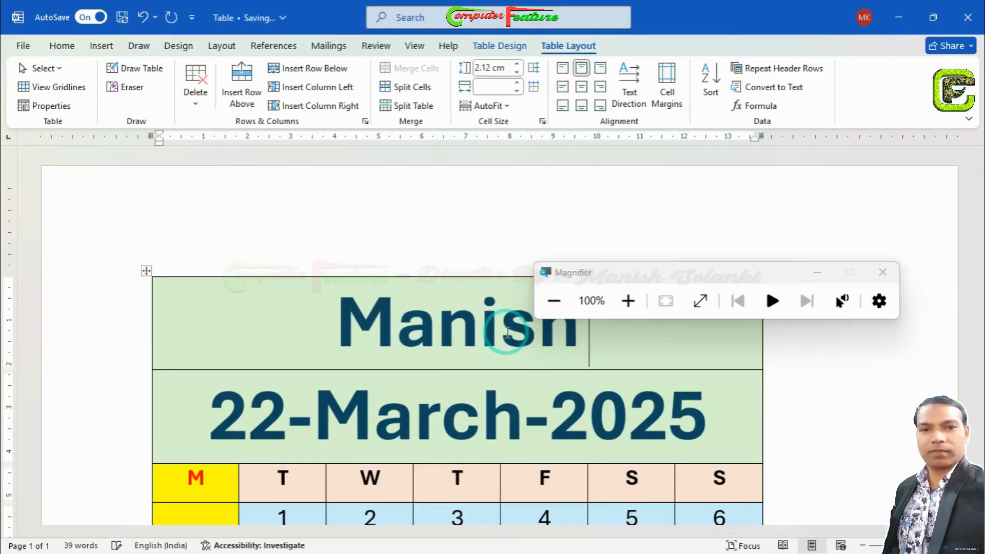
text( Solanki)
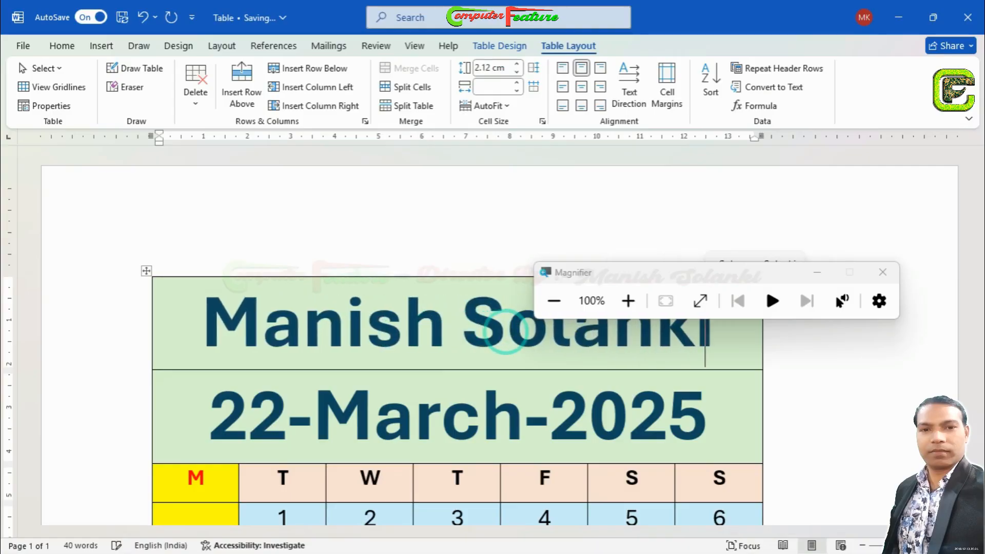
- Check the name in the new top row under Magnifier at 200%, then return to 100%
drag(623, 268, 681, 207)
click(451, 323)
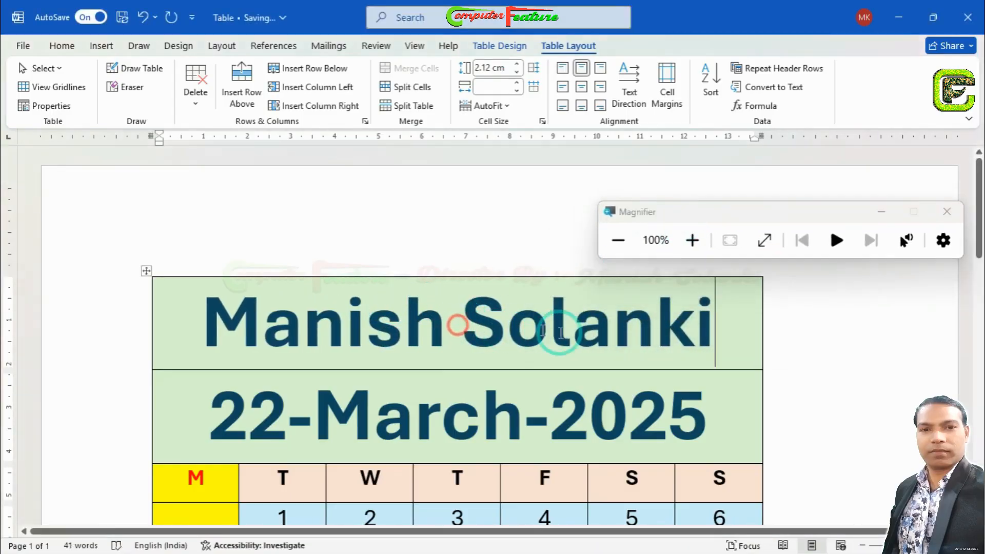
drag(718, 337, 308, 325)
click(396, 330)
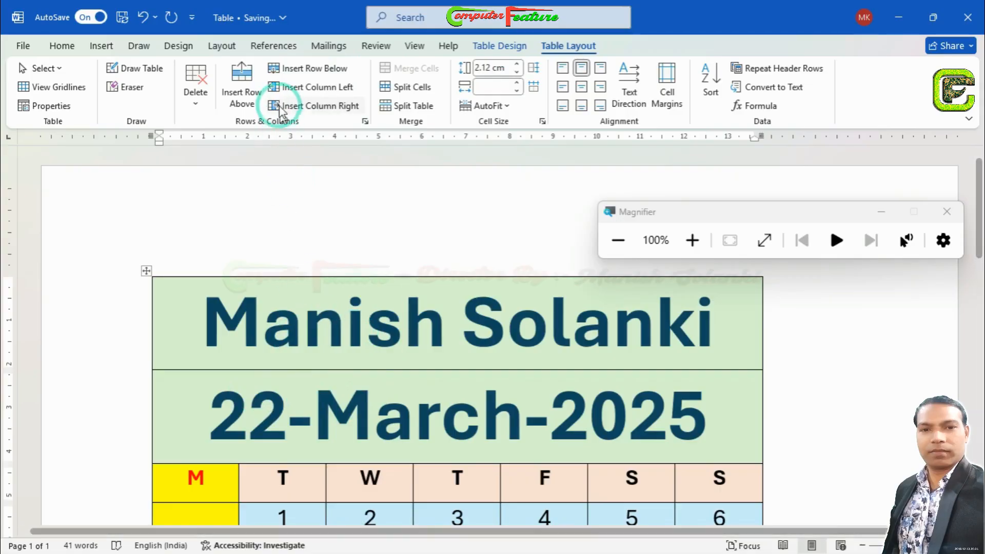
click(692, 240)
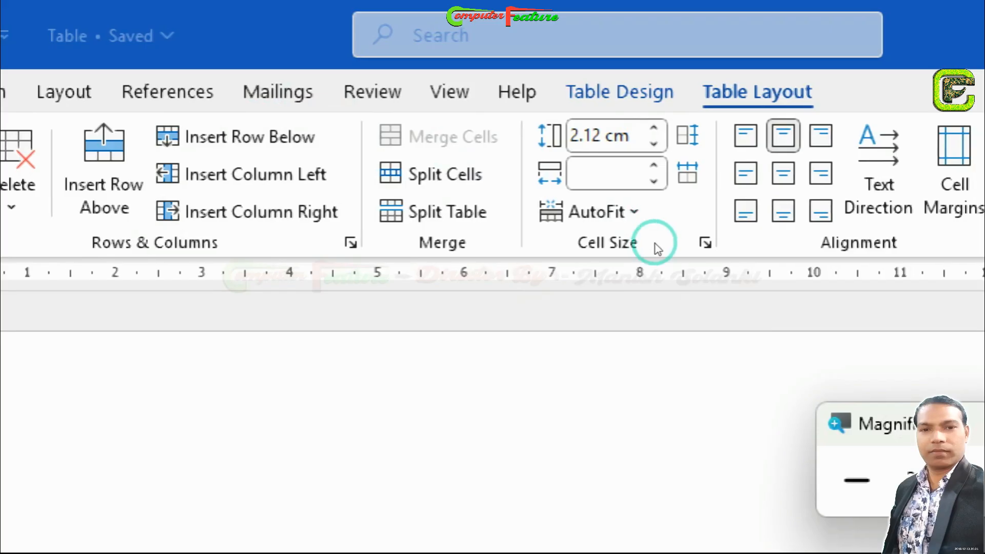
click(863, 476)
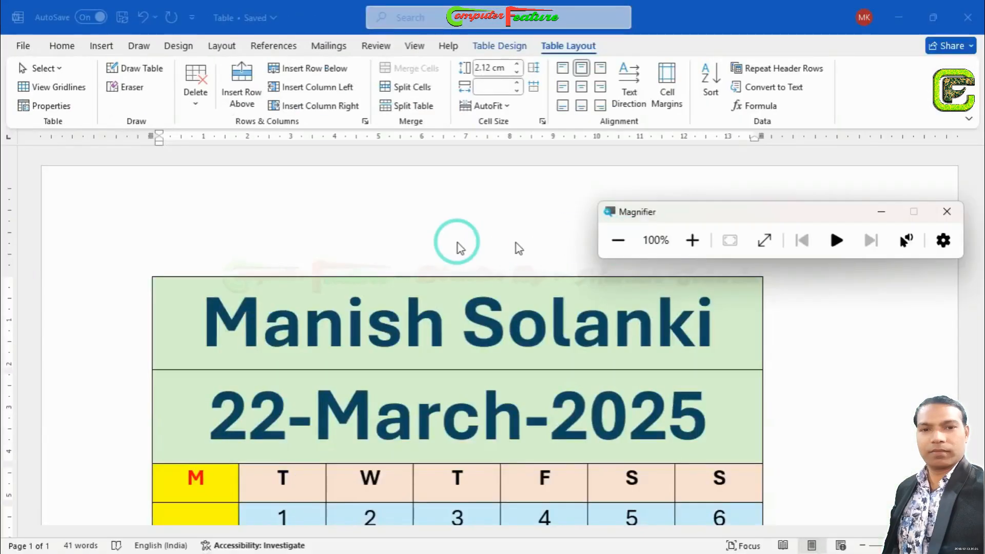
click(333, 352)
- Try inserting empty rows below and above the name row, then undo back with Ctrl+Z
click(301, 347)
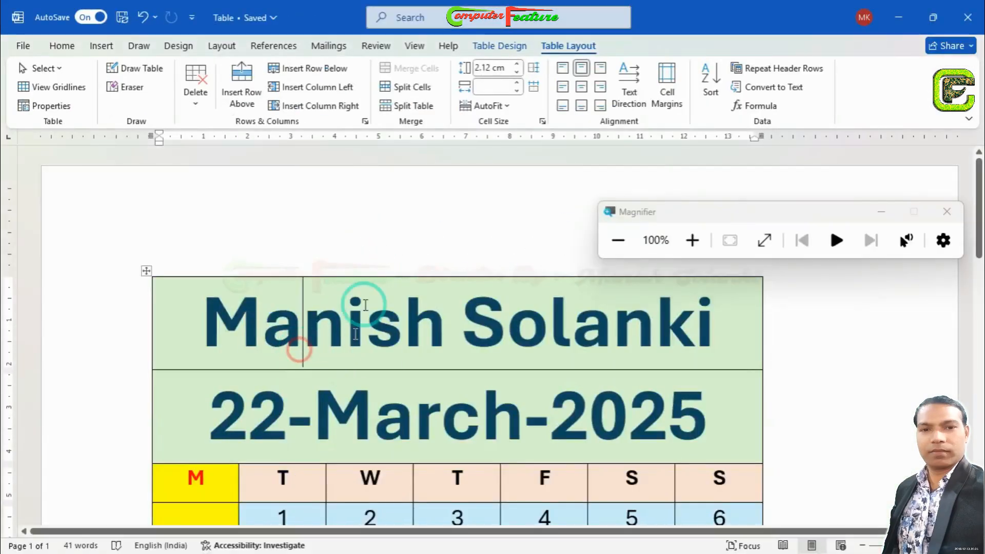
click(289, 73)
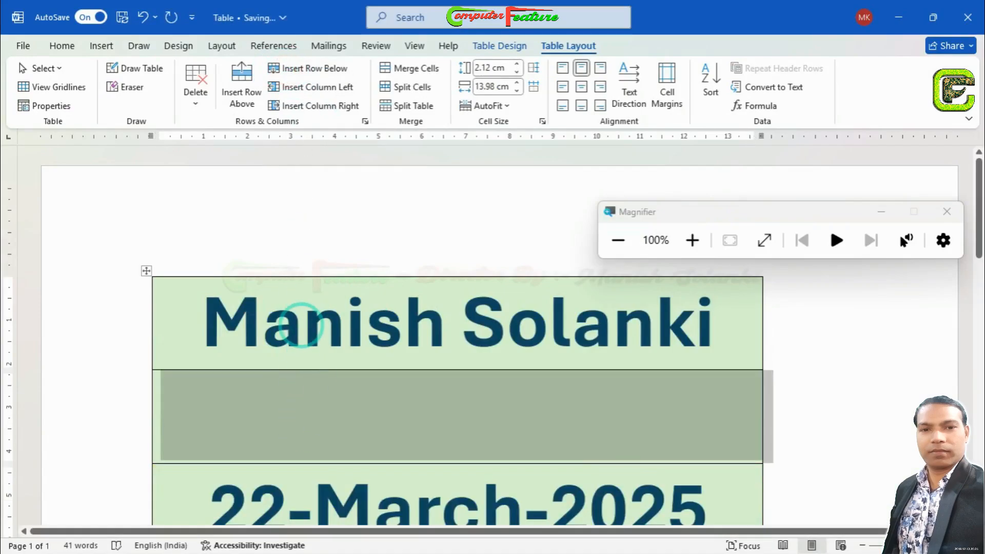
click(300, 312)
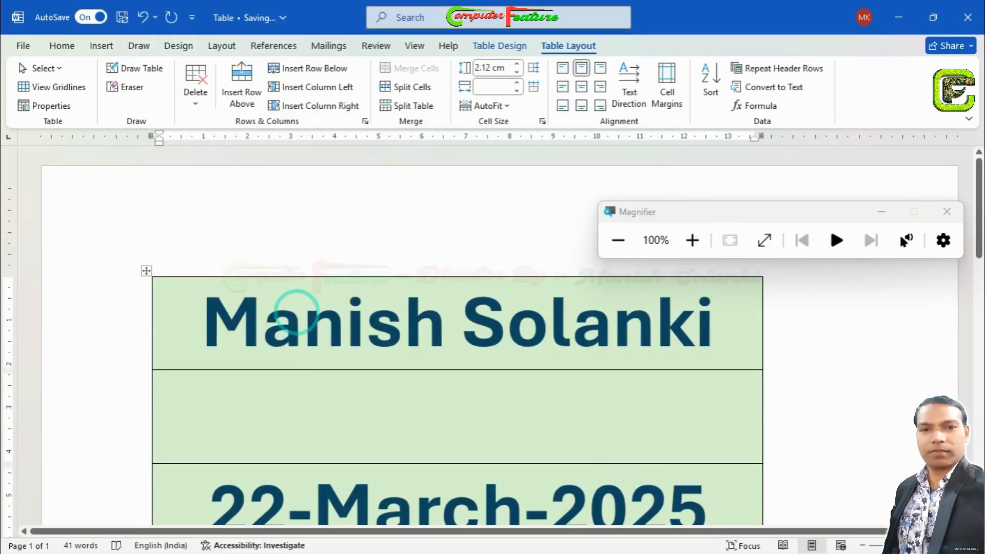
click(240, 76)
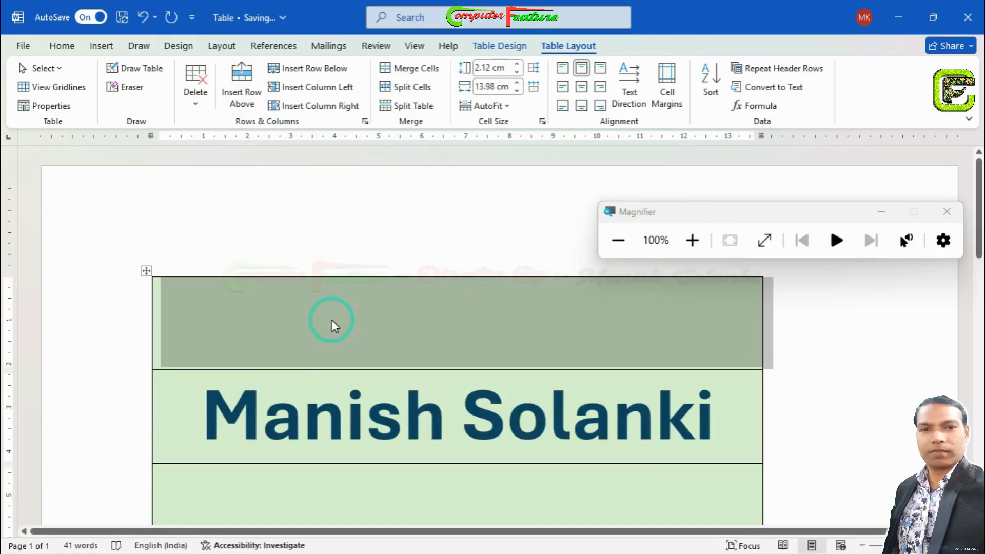
click(366, 408)
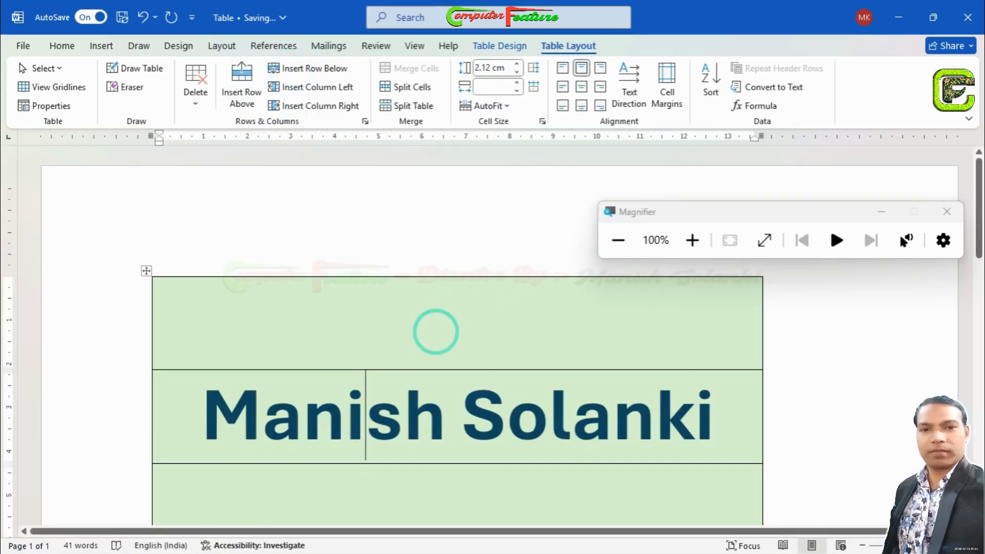
key(ctrl+z)
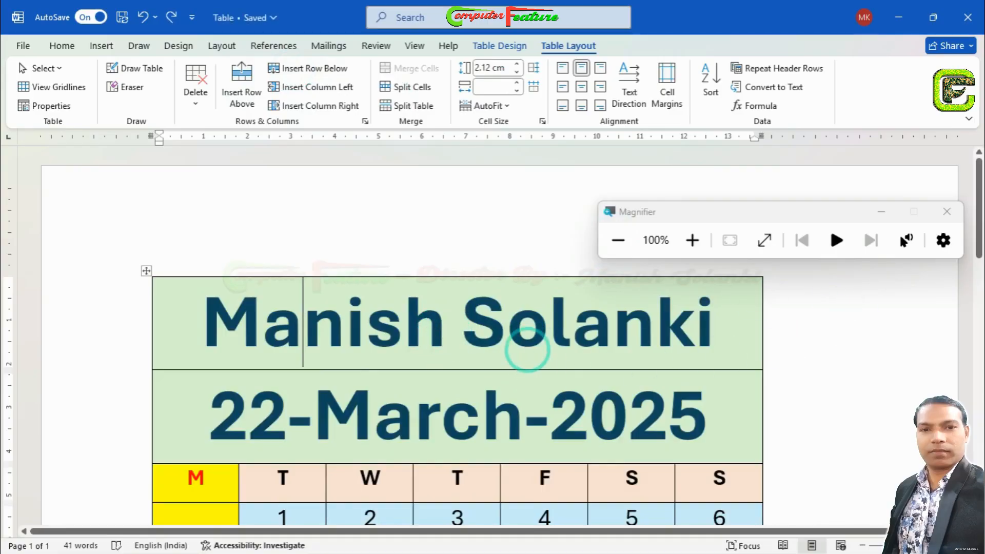
key(ctrl+z)
key(ctrl+z)
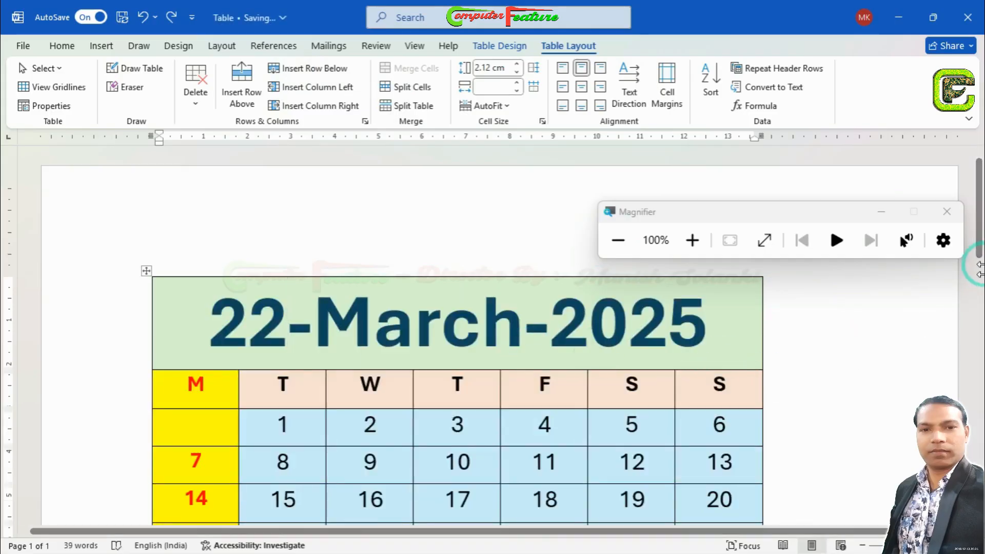
drag(979, 199, 979, 227)
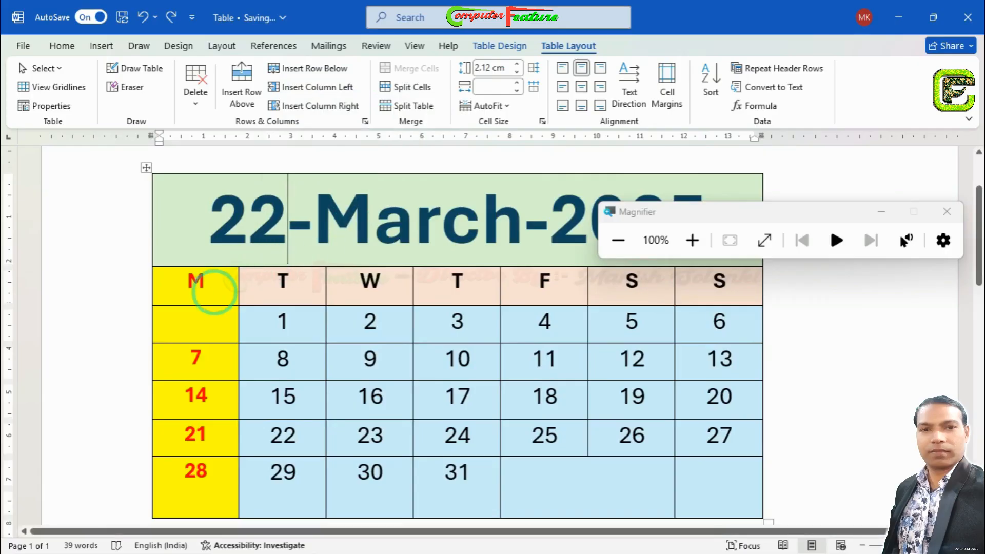
click(214, 292)
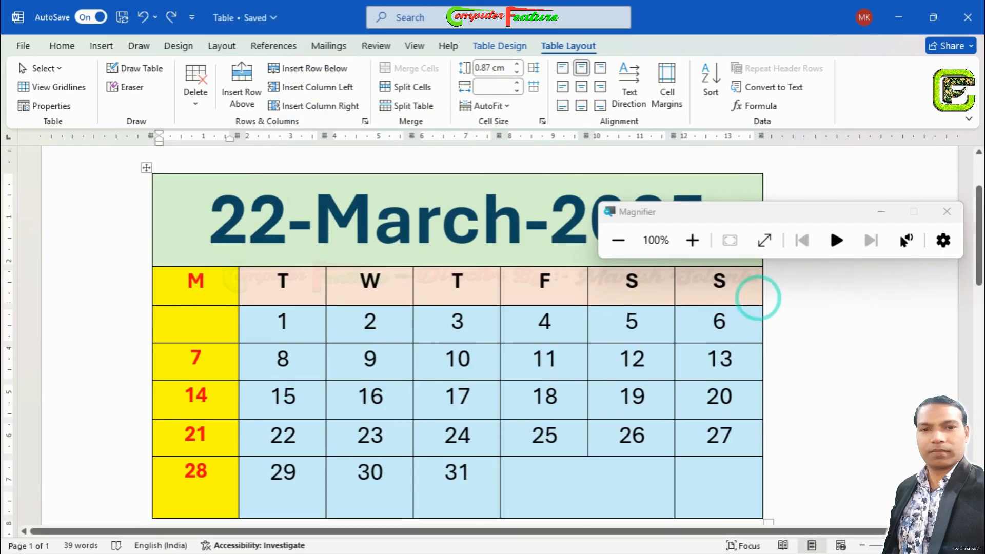
click(754, 293)
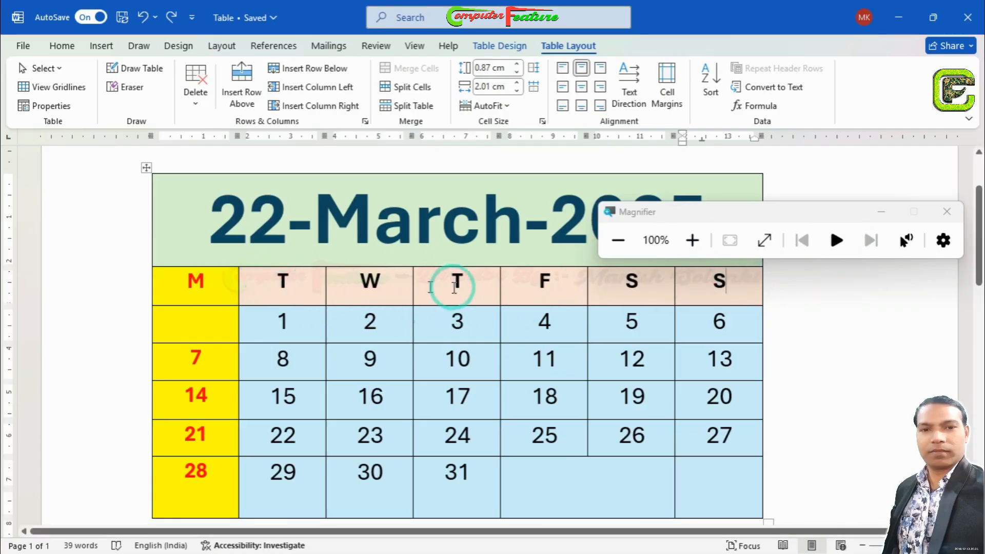
click(204, 298)
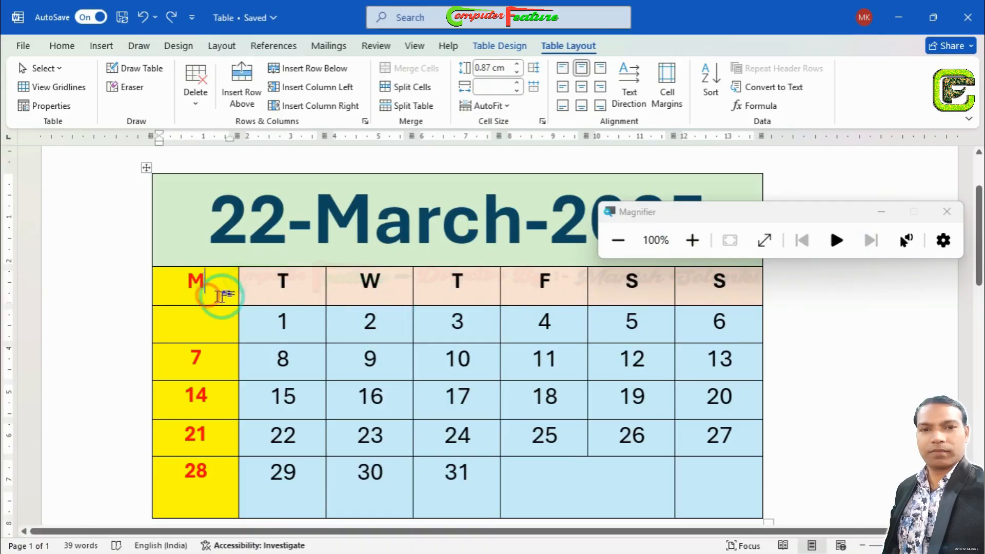
- Add empty columns left of M, at the right edge, and between Thursday and Friday
click(343, 93)
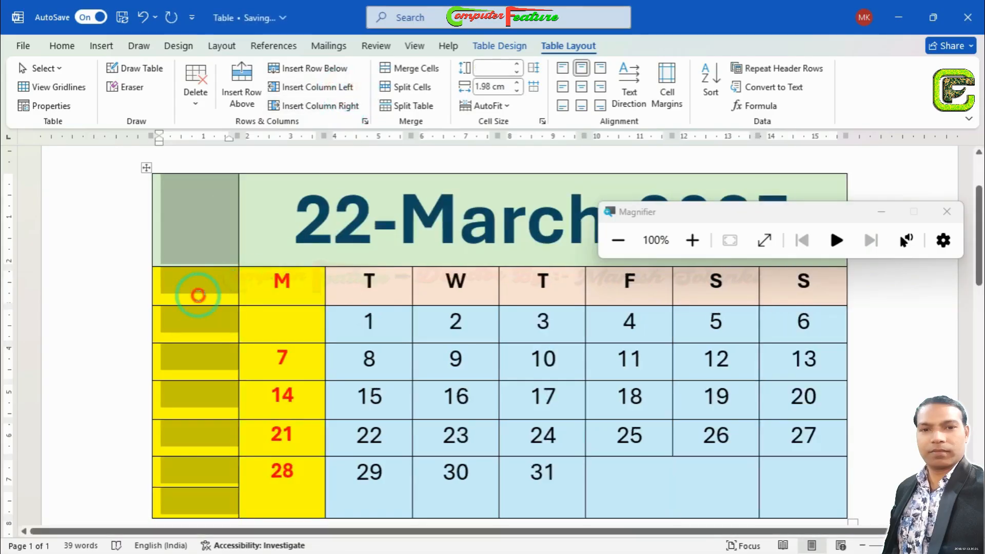
click(198, 295)
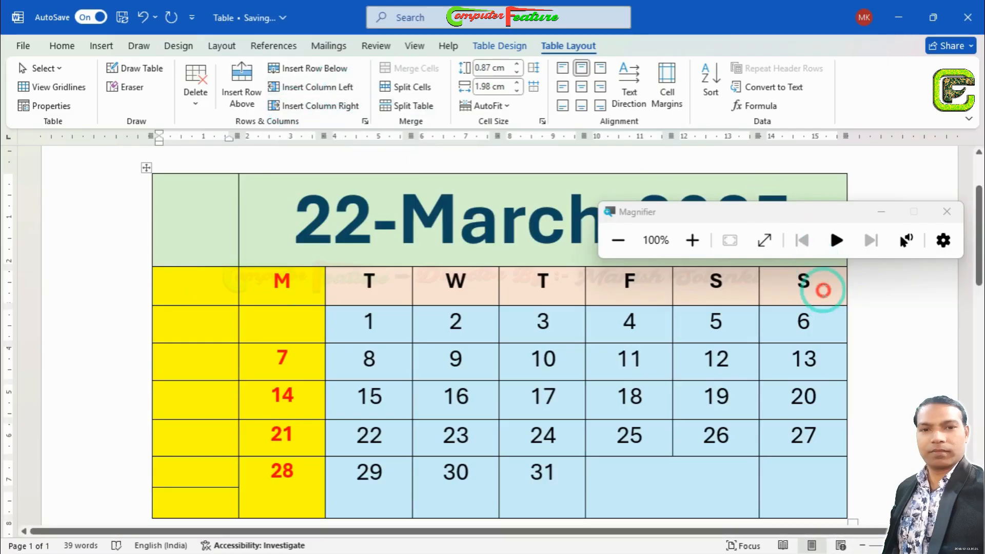
click(319, 107)
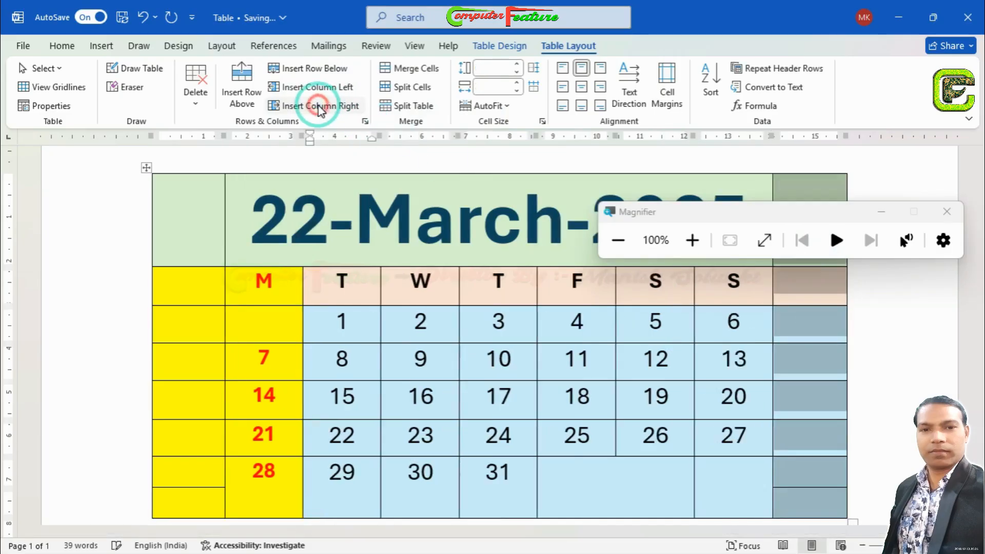
click(520, 291)
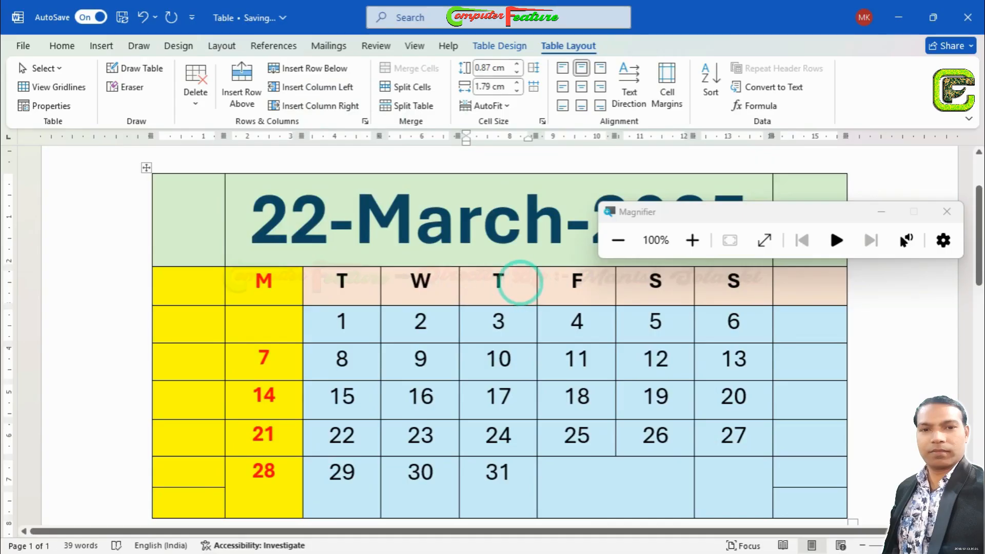
click(321, 106)
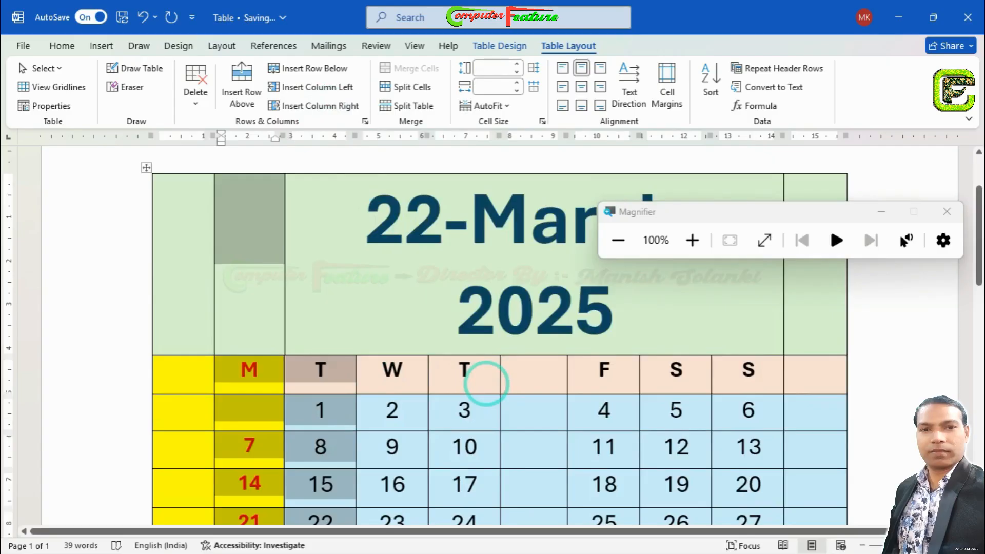
click(513, 379)
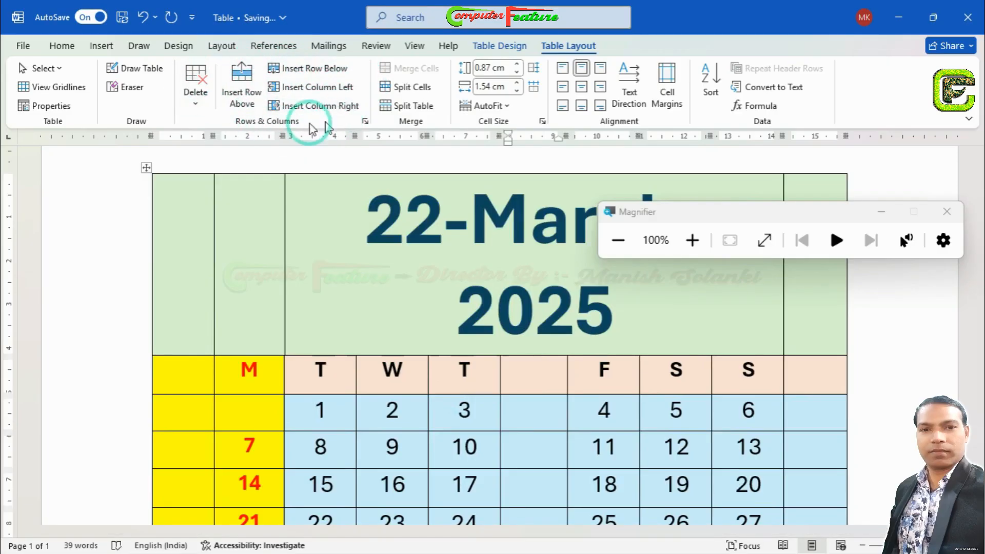
click(196, 106)
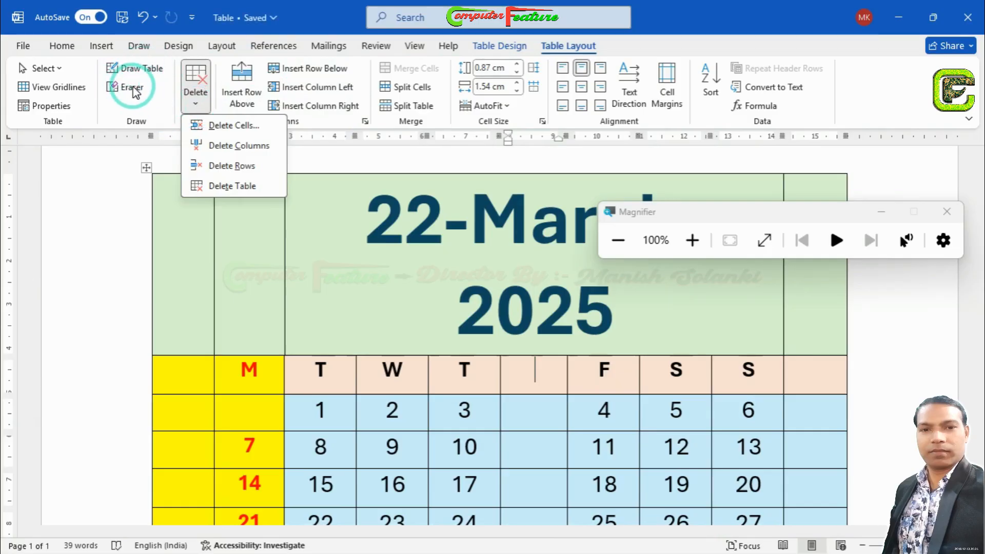
- Use the Eraser to remove the vertical borders inside the 22-March-2025 title row
click(319, 378)
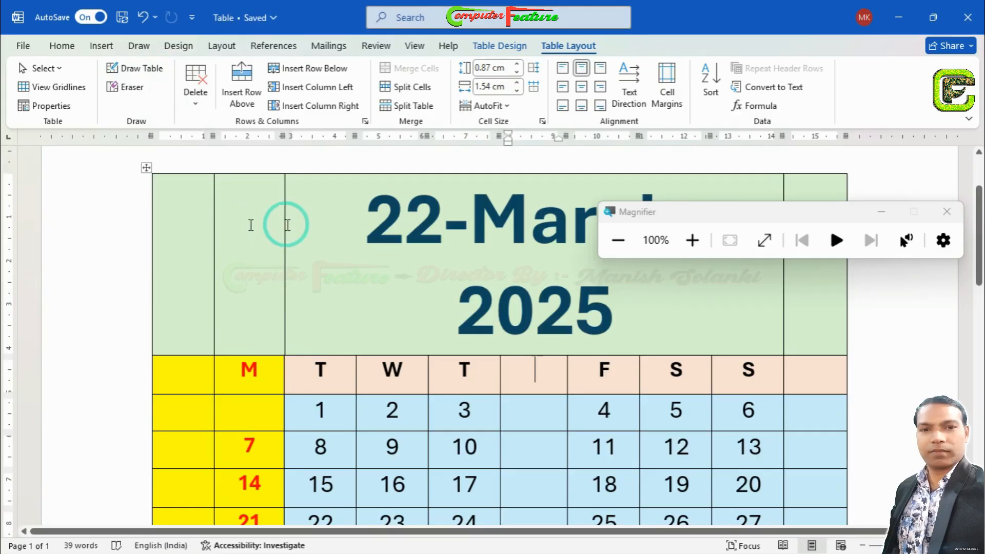
click(131, 95)
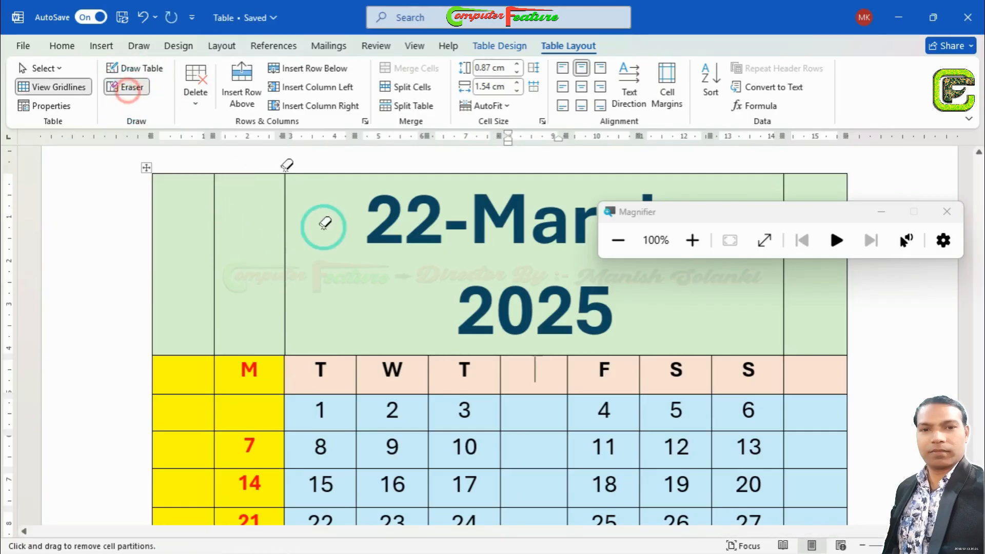
click(283, 236)
click(212, 234)
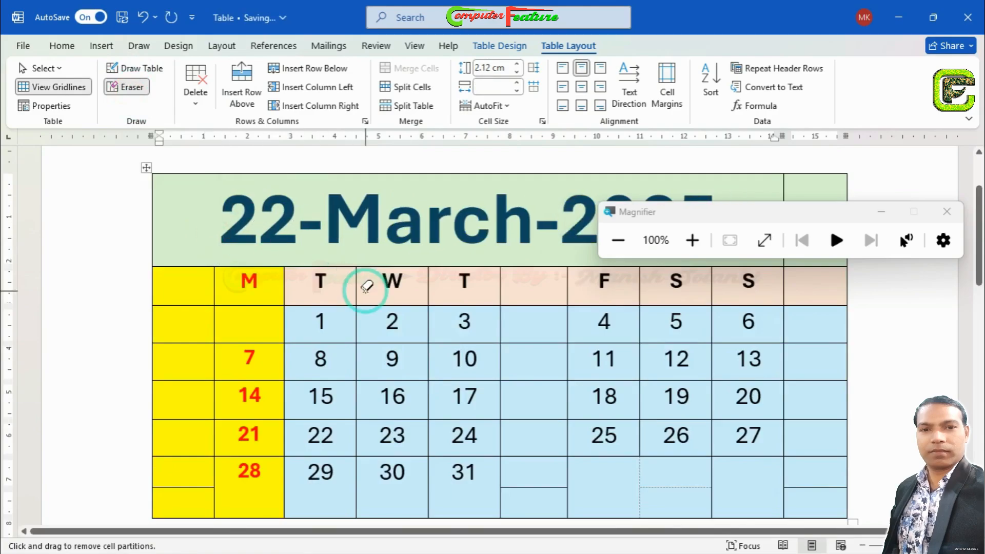
click(771, 227)
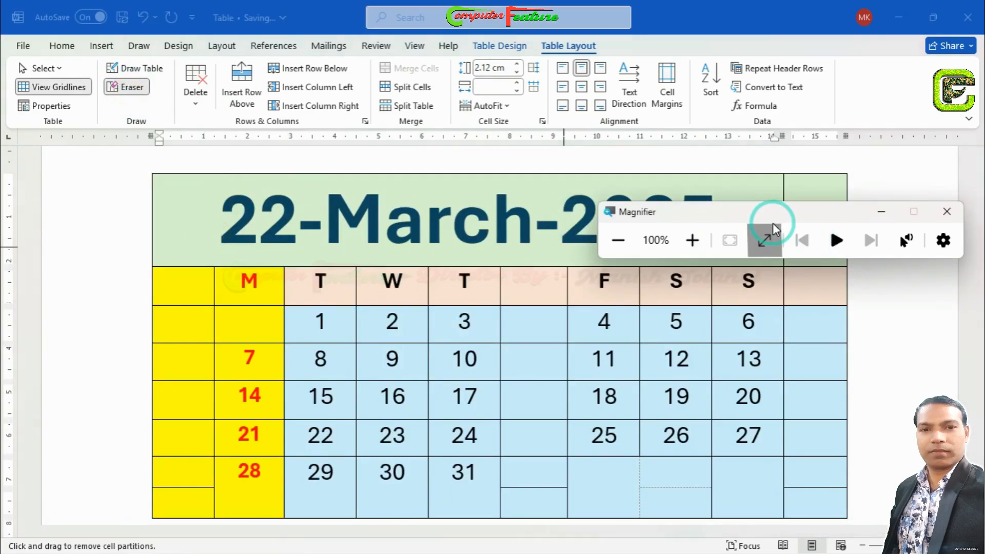
click(464, 258)
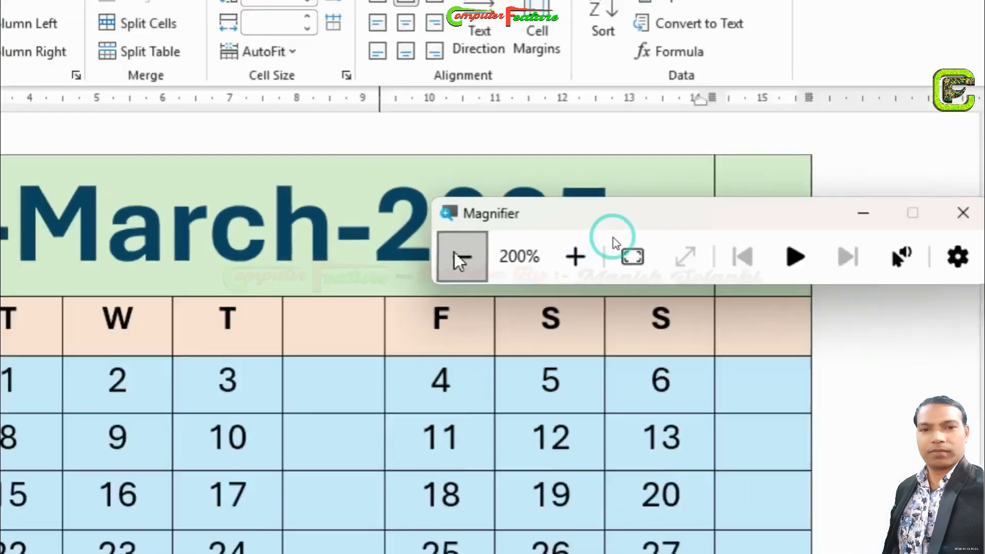
drag(759, 228, 785, 460)
click(783, 202)
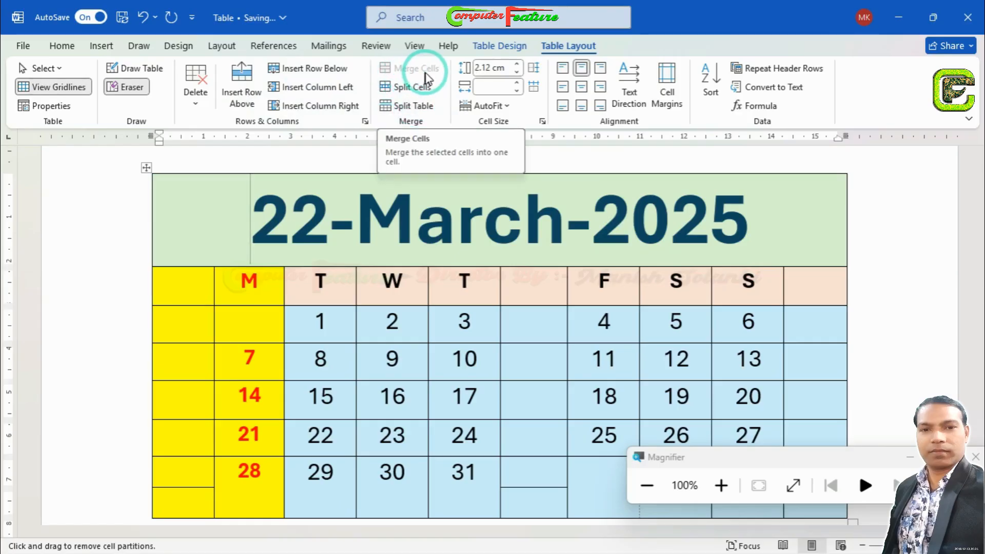
click(720, 487)
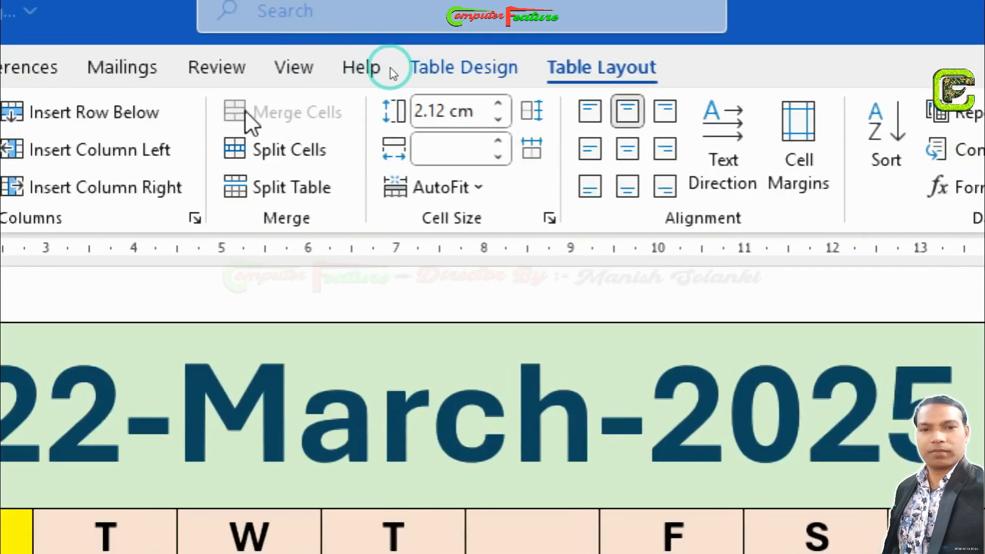
click(390, 68)
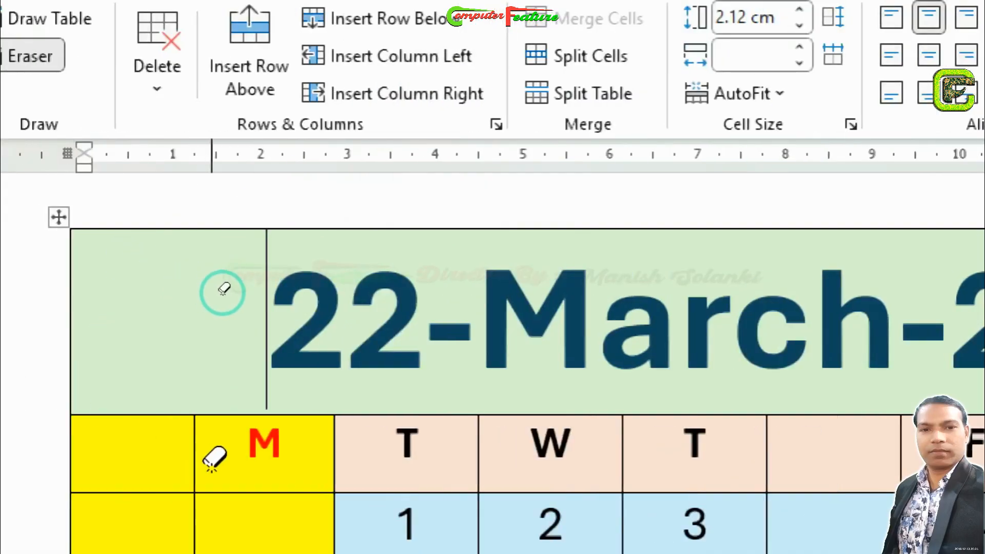
- Leave the Eraser and drag-select the empty first header cell through the M cell
click(213, 464)
key(Escape)
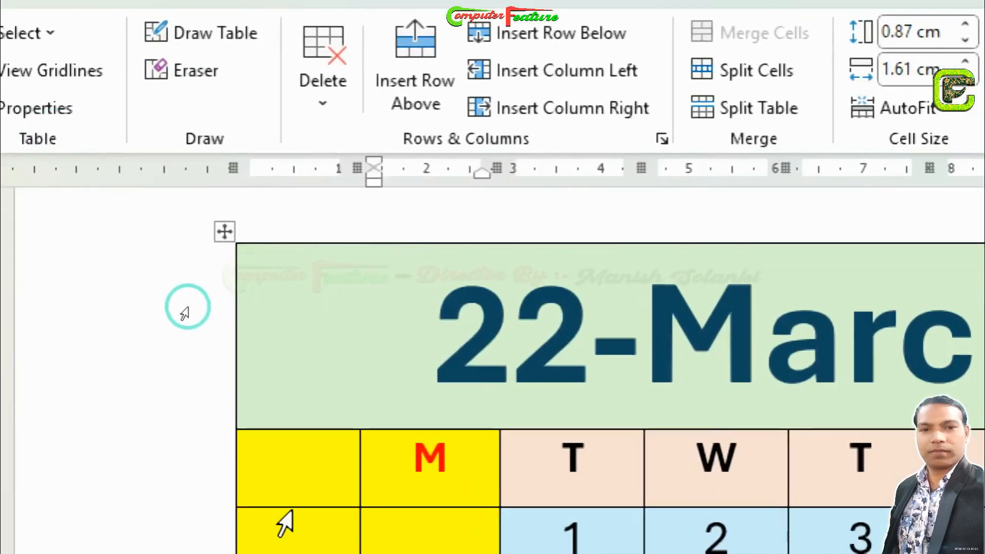
click(329, 455)
drag(311, 468, 400, 469)
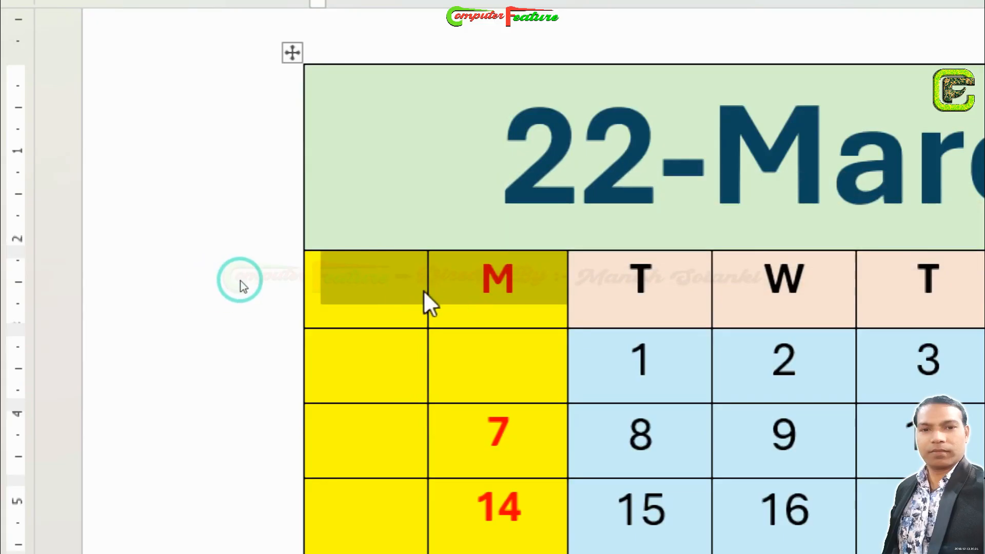
- Merge the empty first header cell with the M cell into one M header cell
click(408, 279)
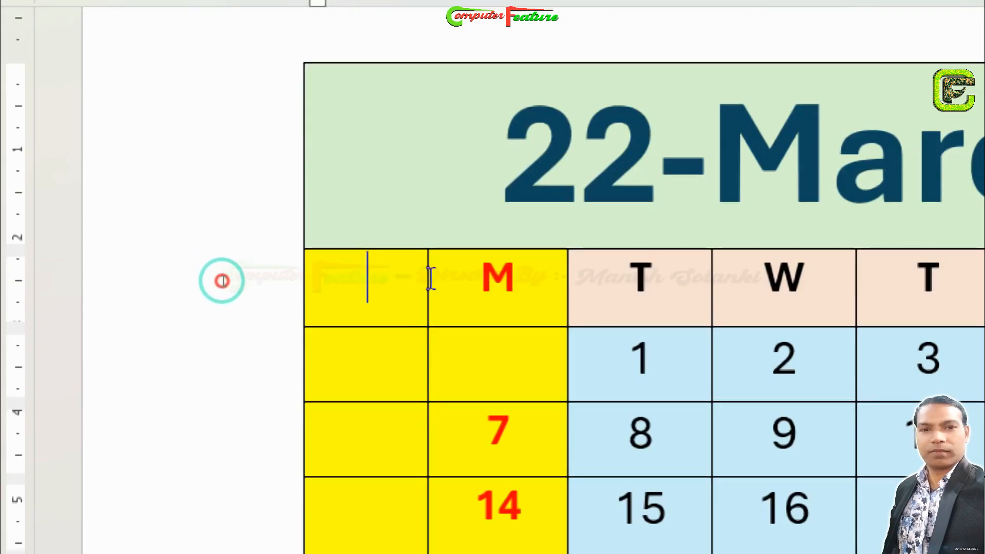
drag(425, 277, 515, 280)
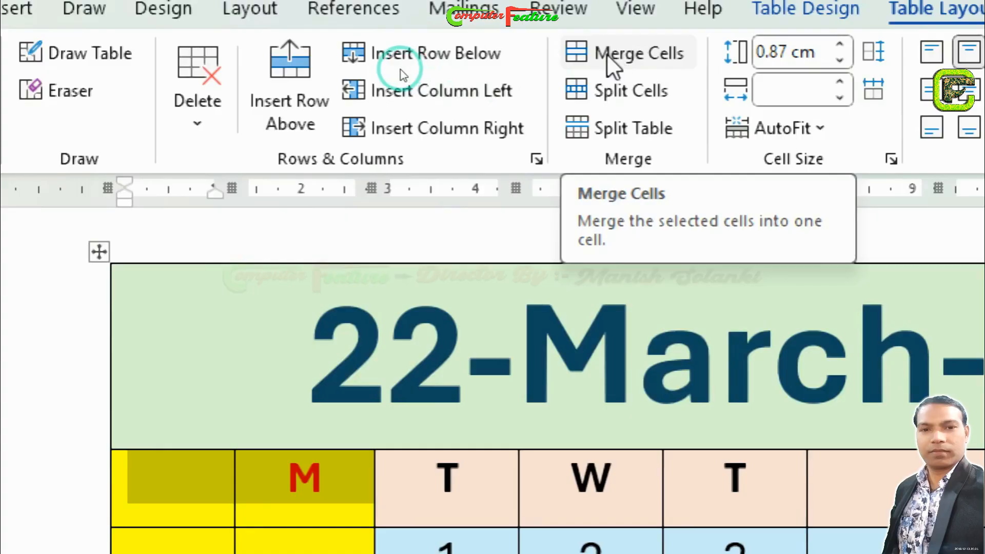
click(587, 57)
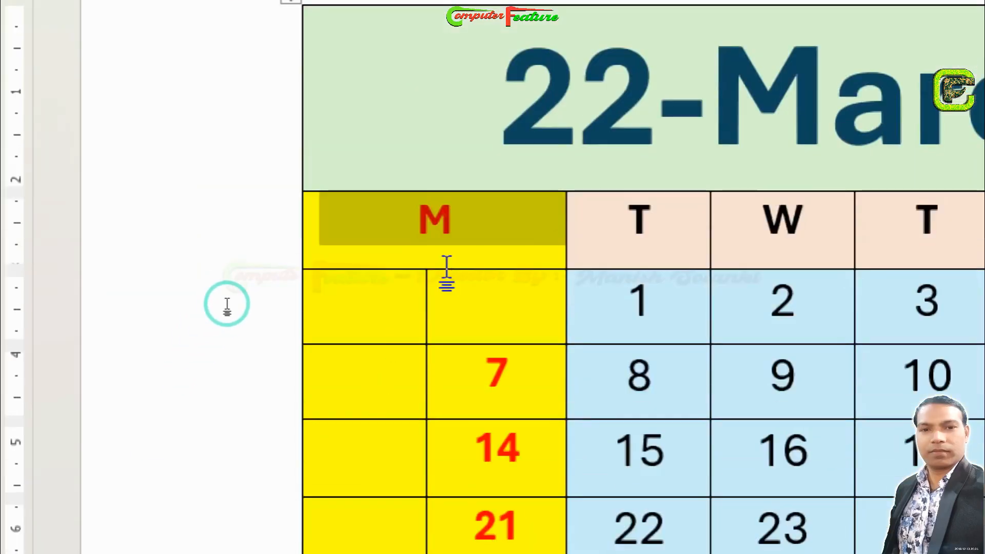
- Select the two empty cells beneath the M header and merge them into one
click(482, 255)
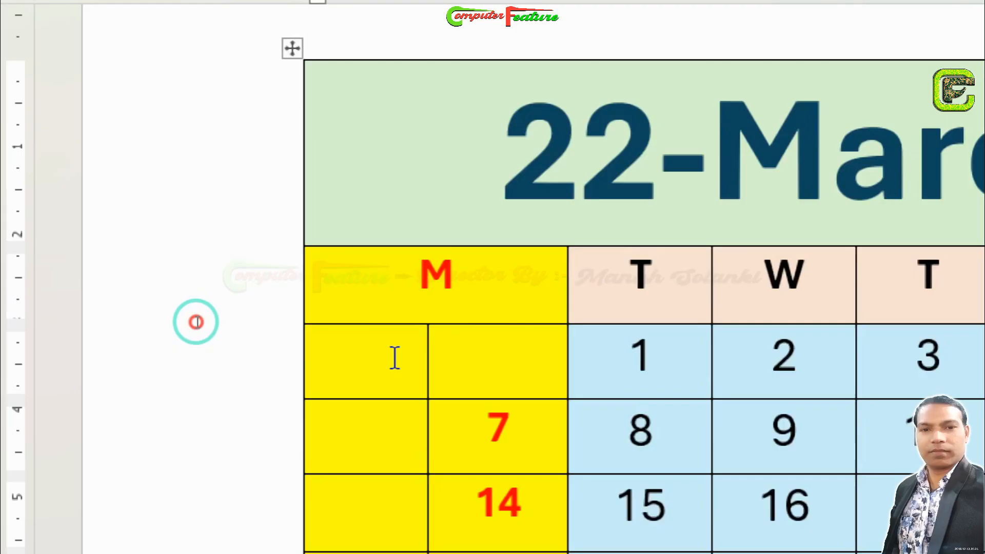
drag(393, 356, 483, 359)
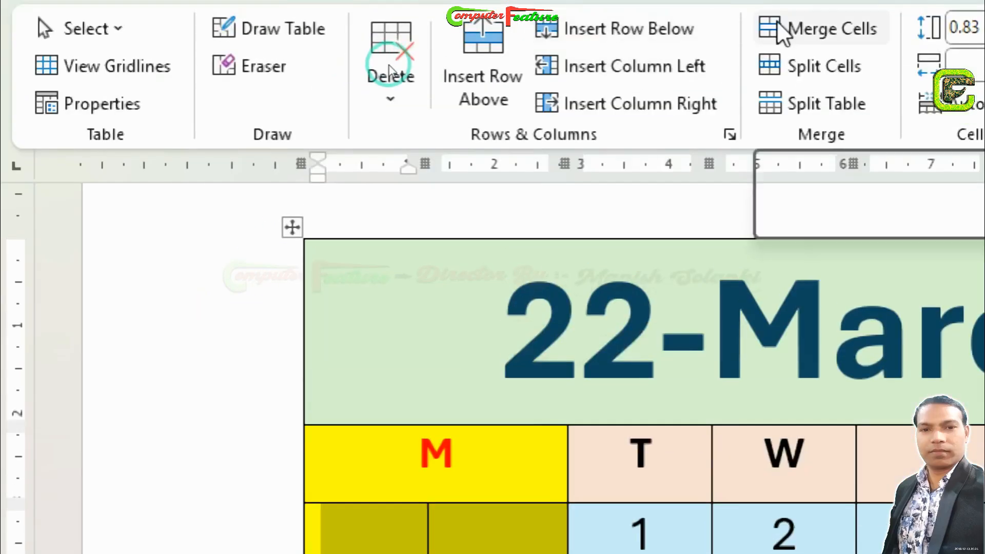
click(780, 32)
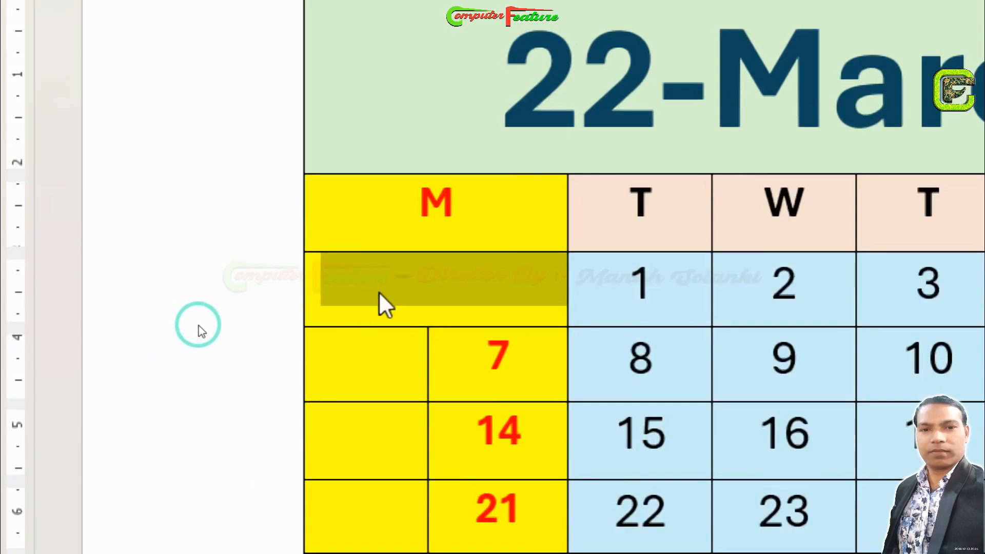
click(396, 290)
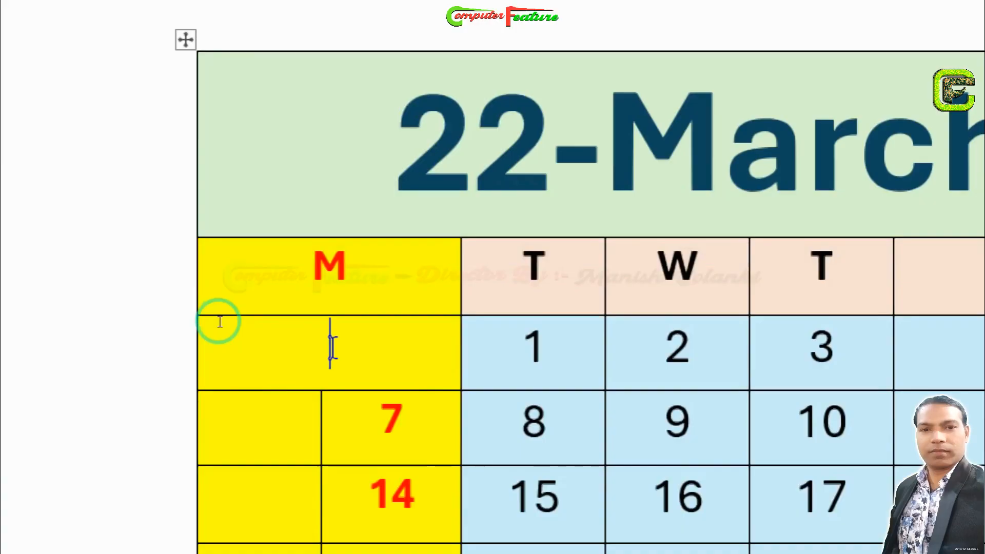
click(349, 362)
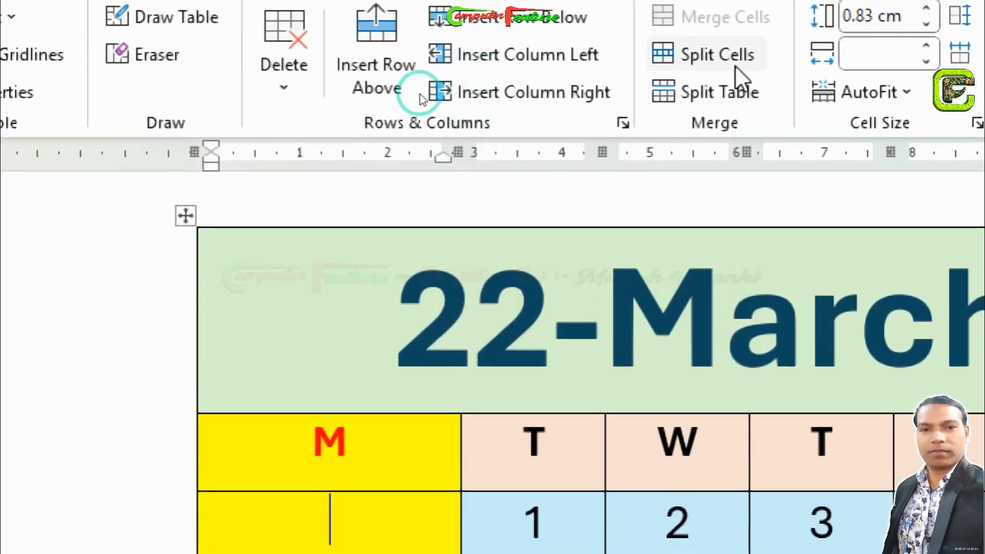
- Split the merged first-week cell under M into 3 columns and 2 rows
click(706, 60)
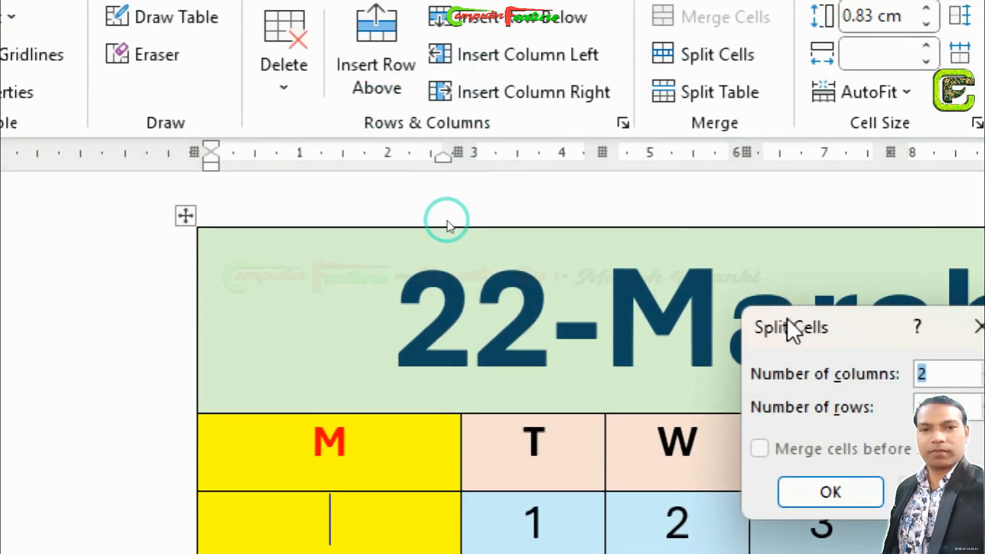
drag(791, 330, 578, 253)
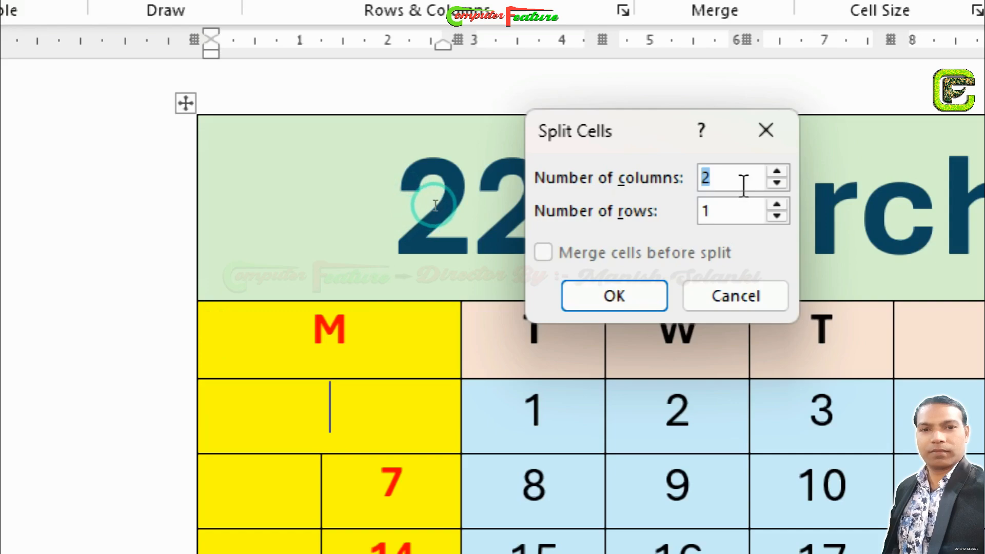
click(776, 172)
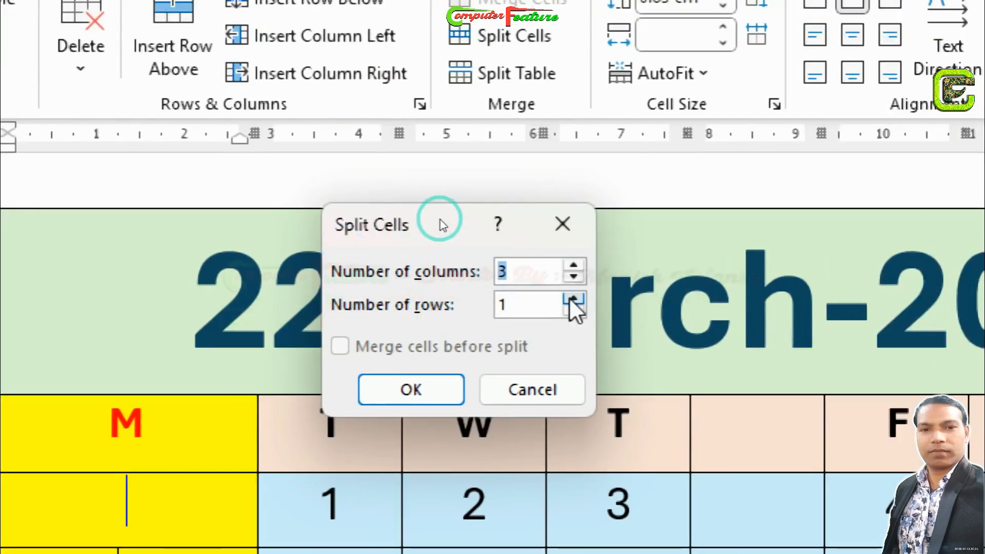
click(573, 300)
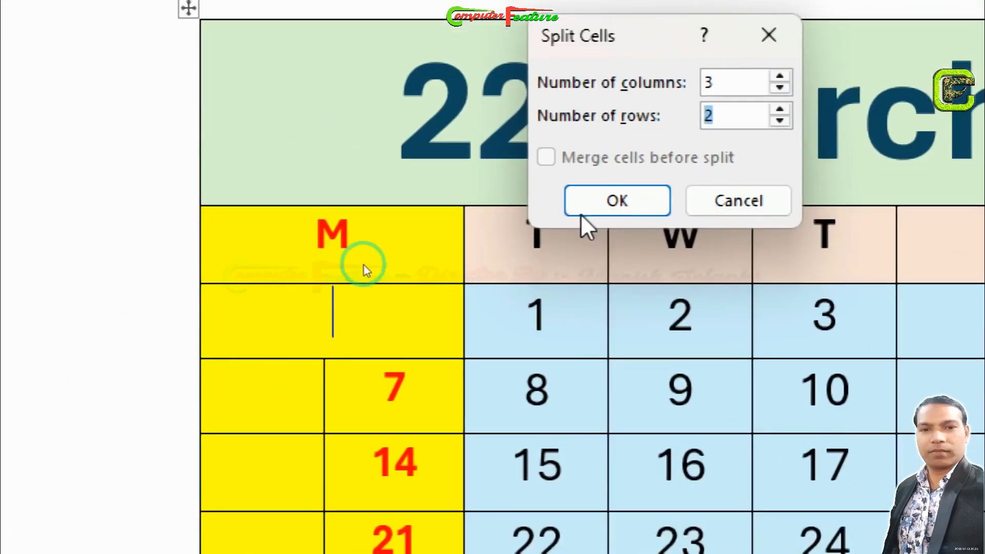
click(513, 266)
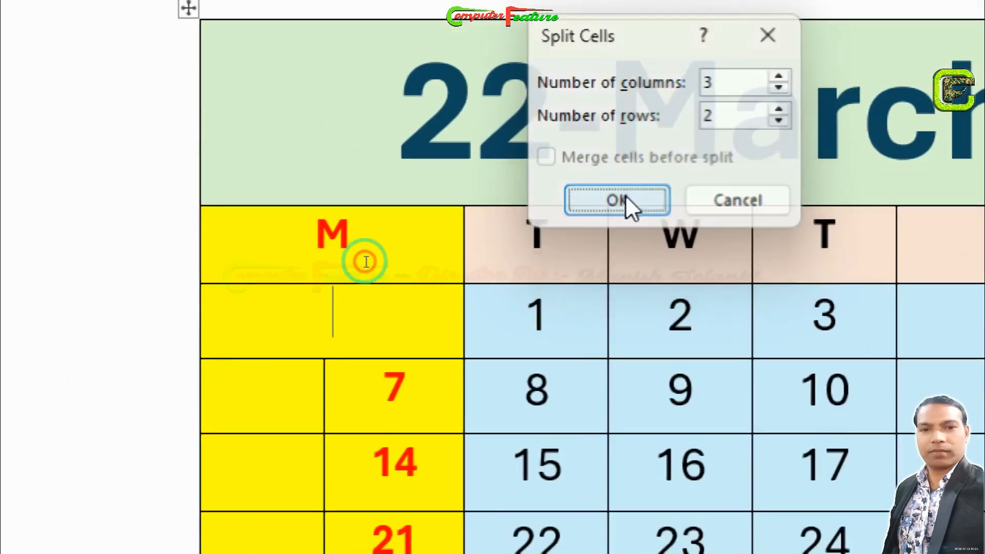
click(220, 319)
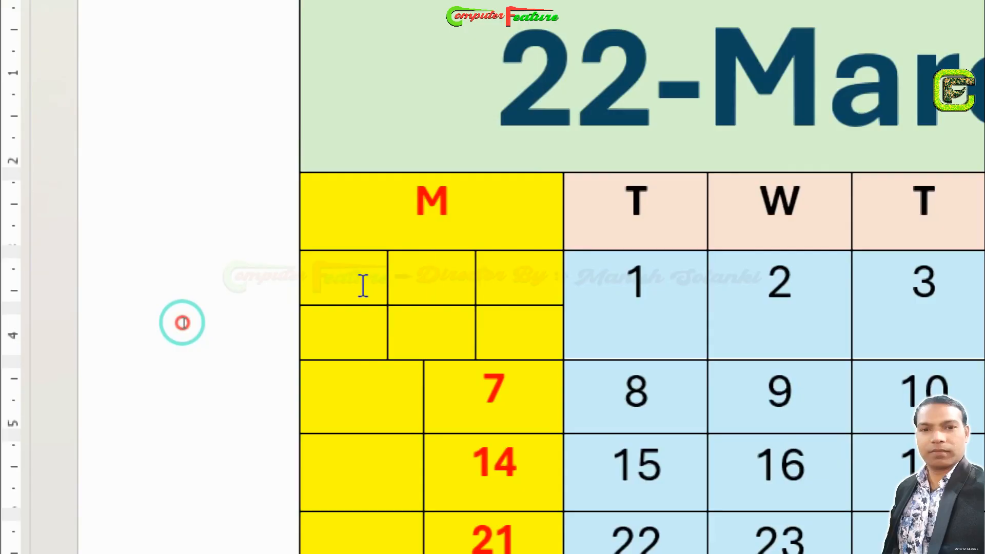
drag(359, 279, 348, 334)
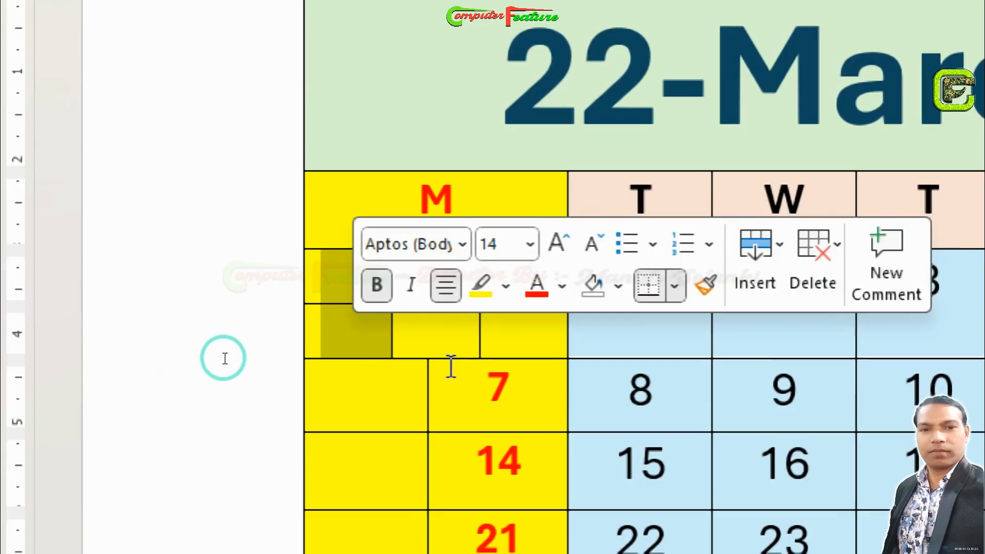
scroll(445, 287, down, 1)
drag(442, 209, 459, 289)
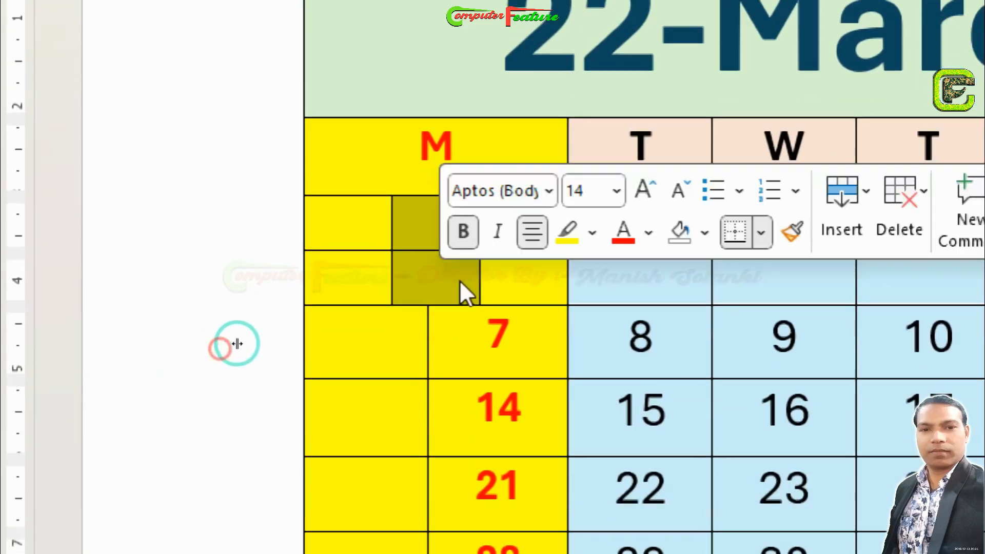
click(508, 289)
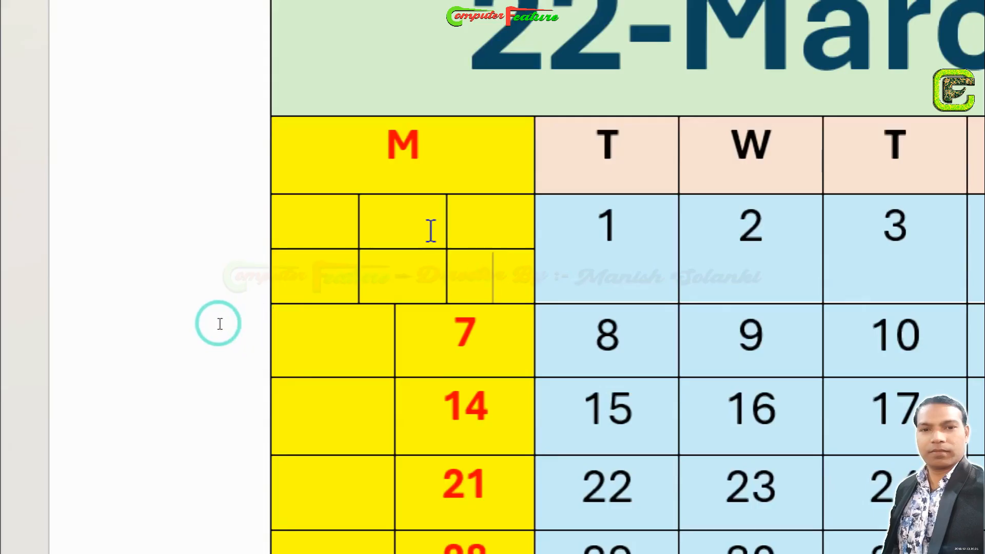
drag(323, 222, 448, 233)
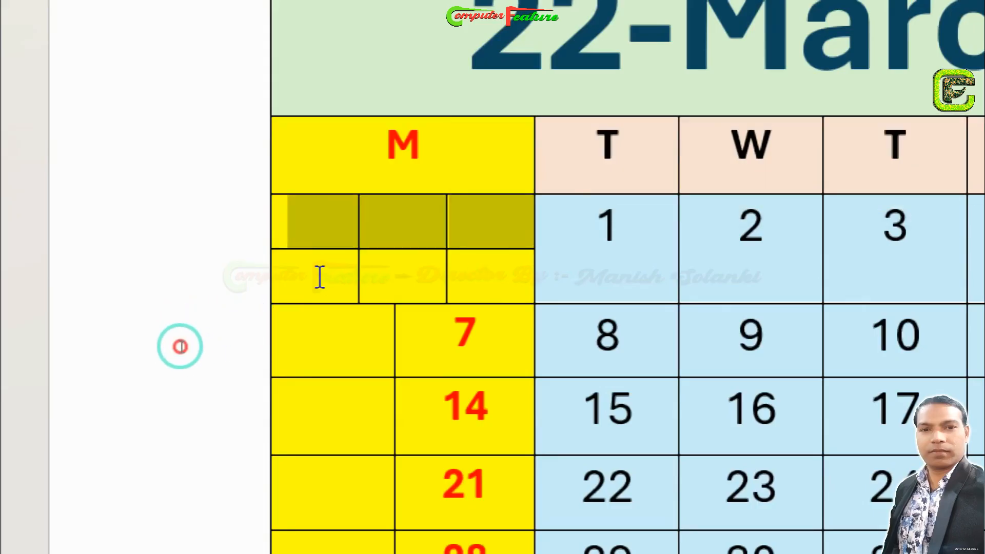
drag(320, 277, 475, 268)
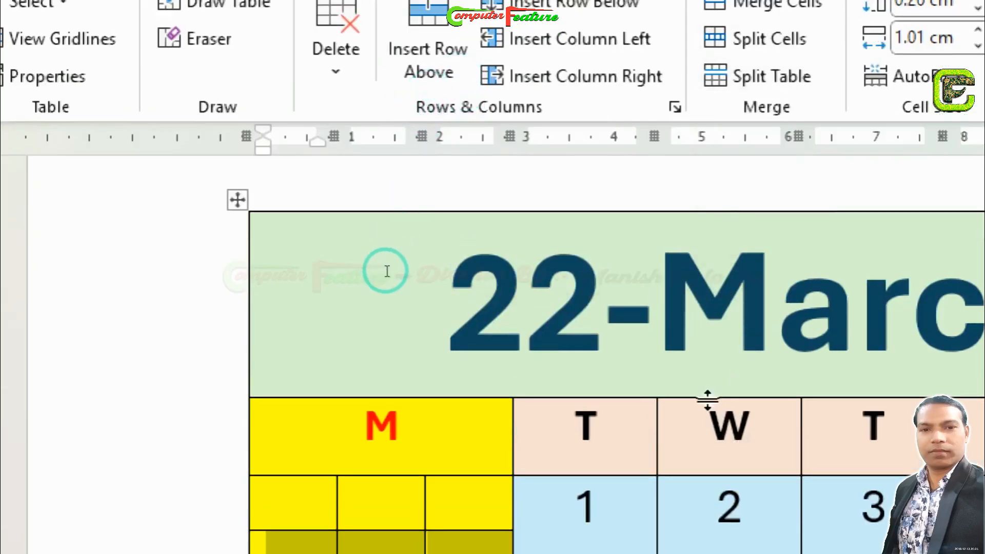
click(753, 433)
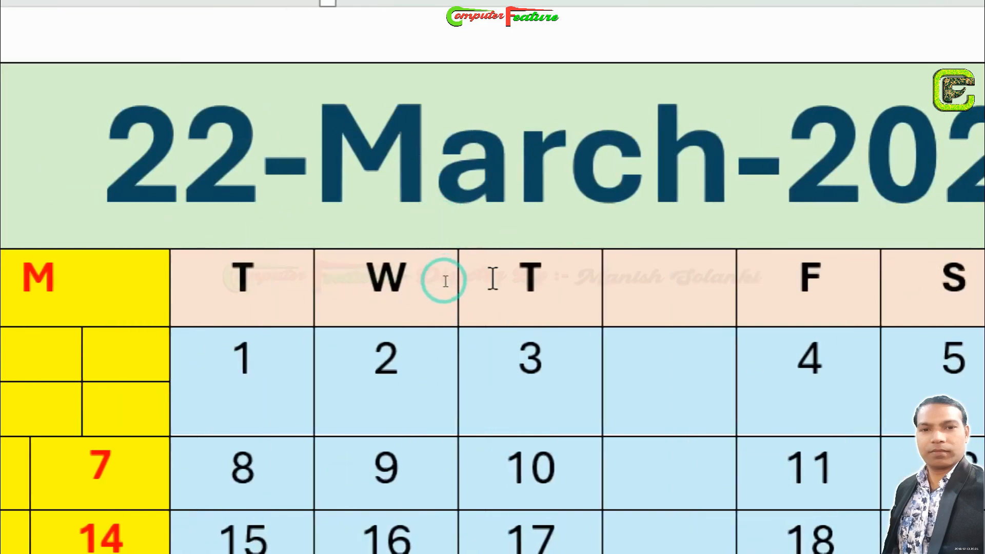
drag(492, 277, 497, 518)
click(411, 187)
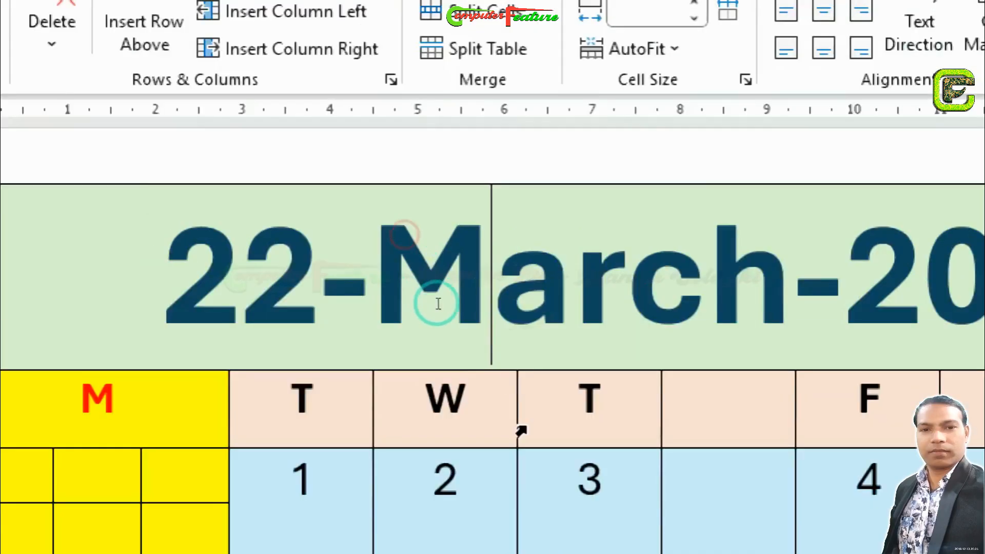
click(489, 293)
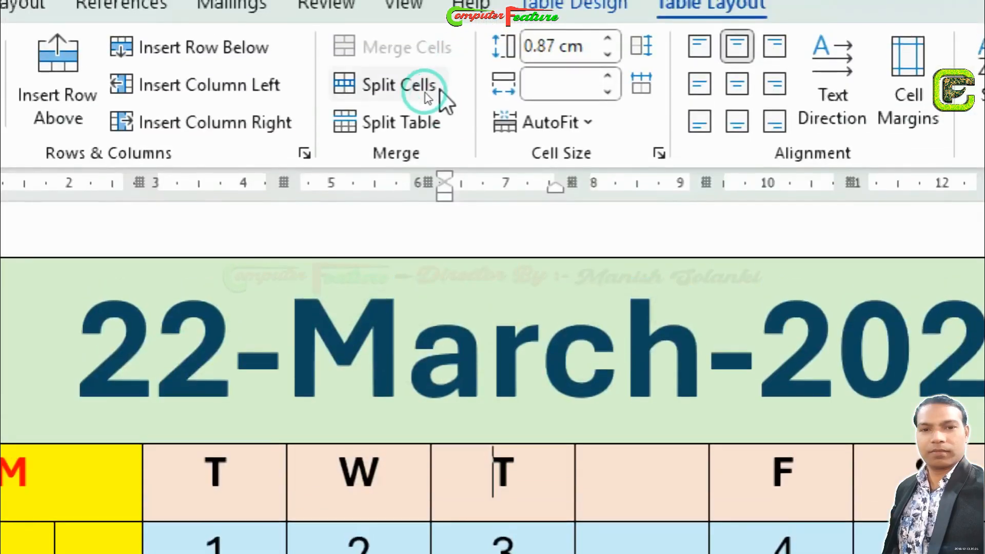
click(402, 110)
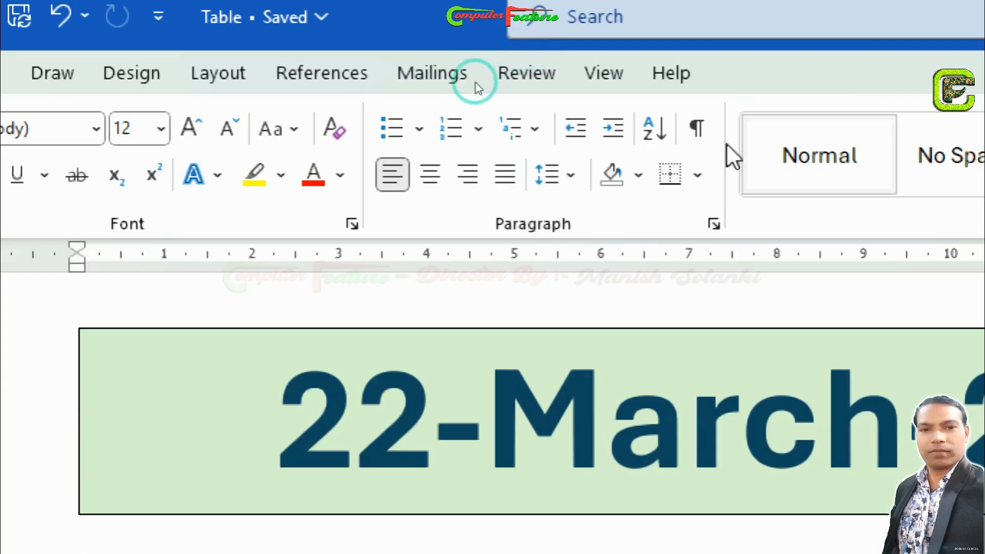
click(617, 411)
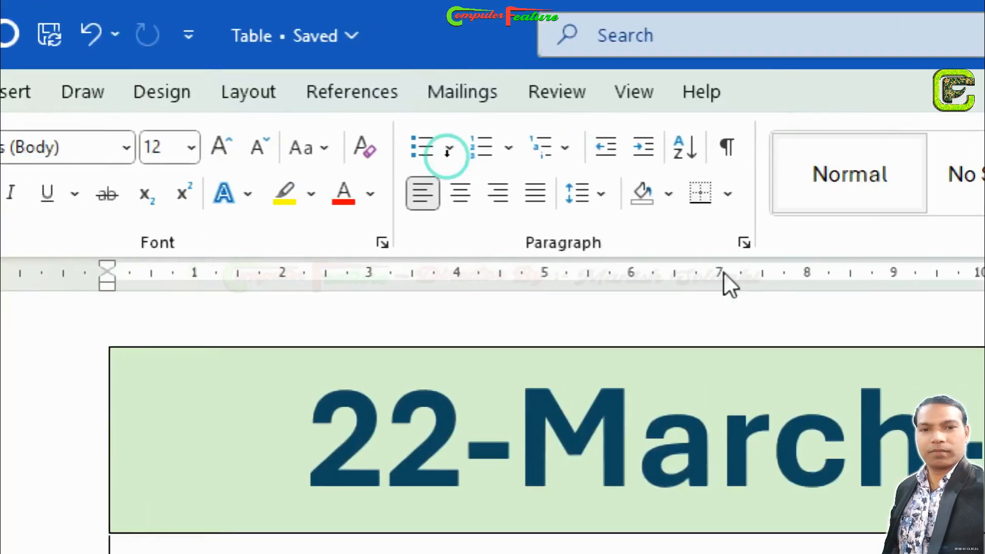
click(649, 418)
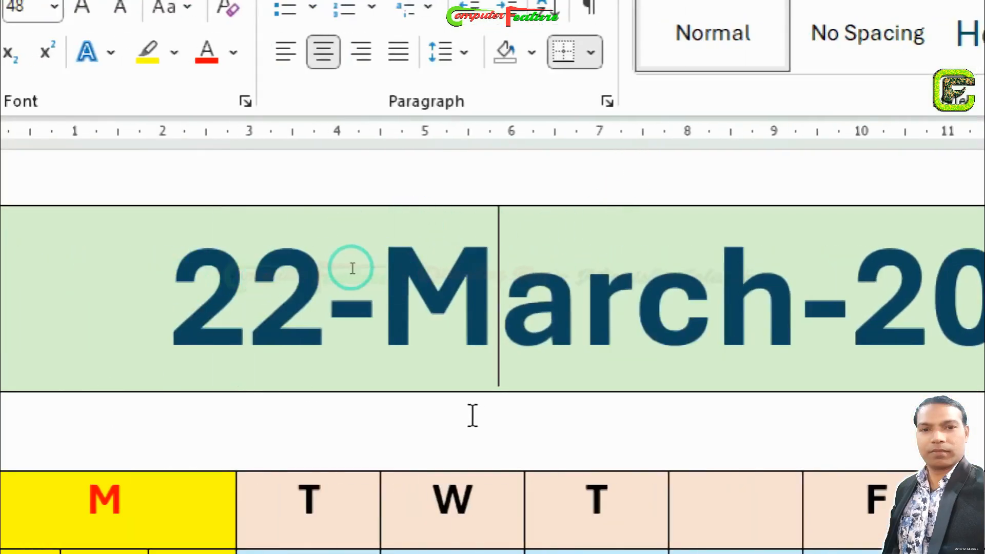
click(415, 412)
key(Delete)
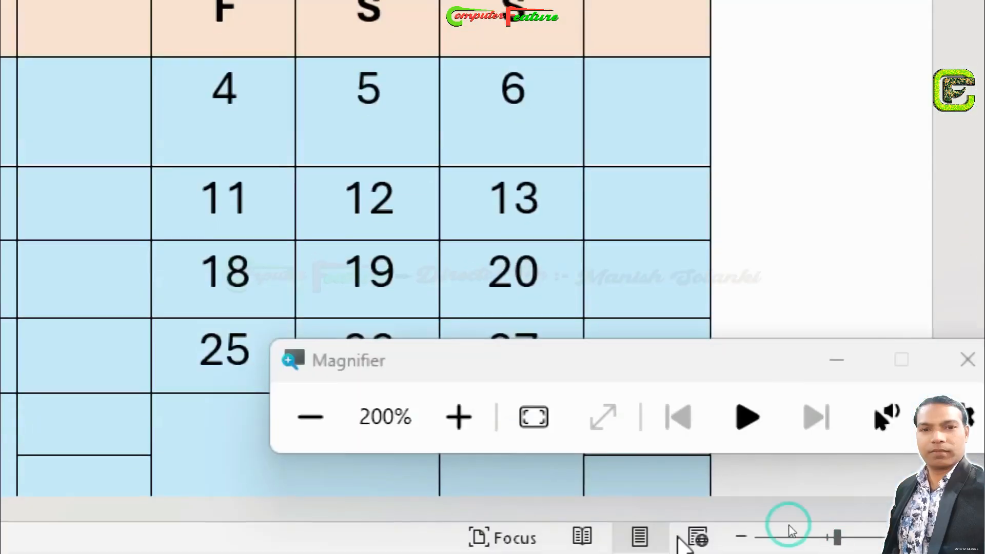
- Reset Magnifier to 100% and show the Table Layout tools for the calendar
click(308, 416)
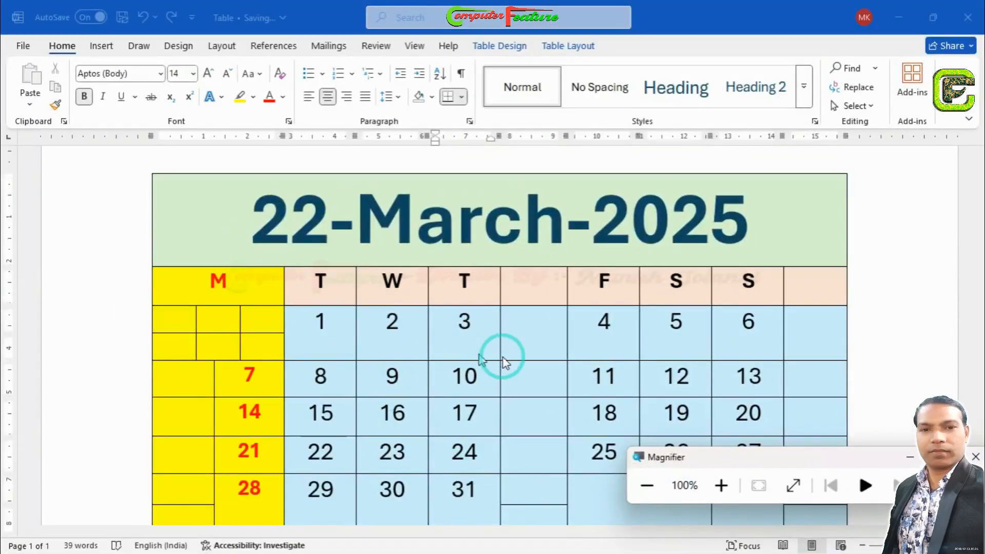
click(517, 369)
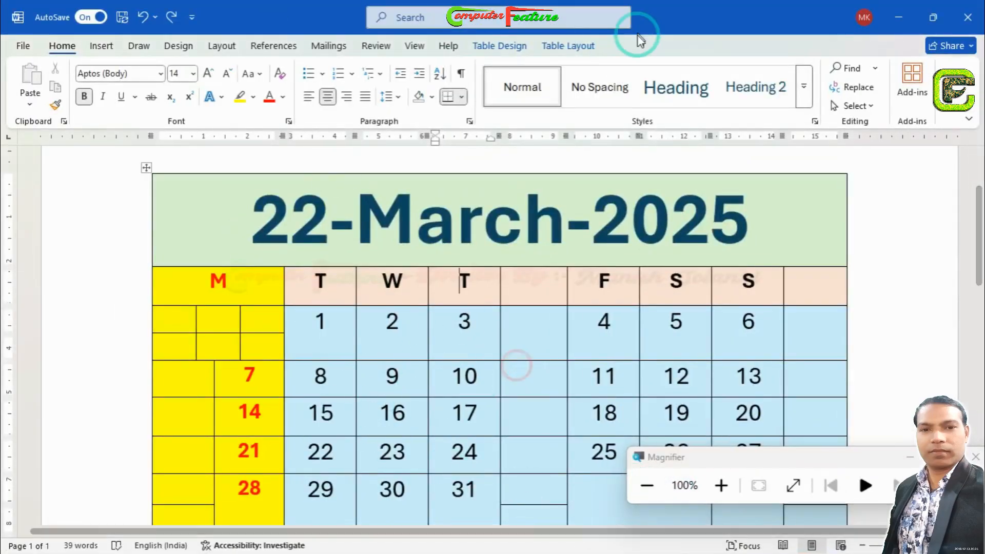
click(548, 51)
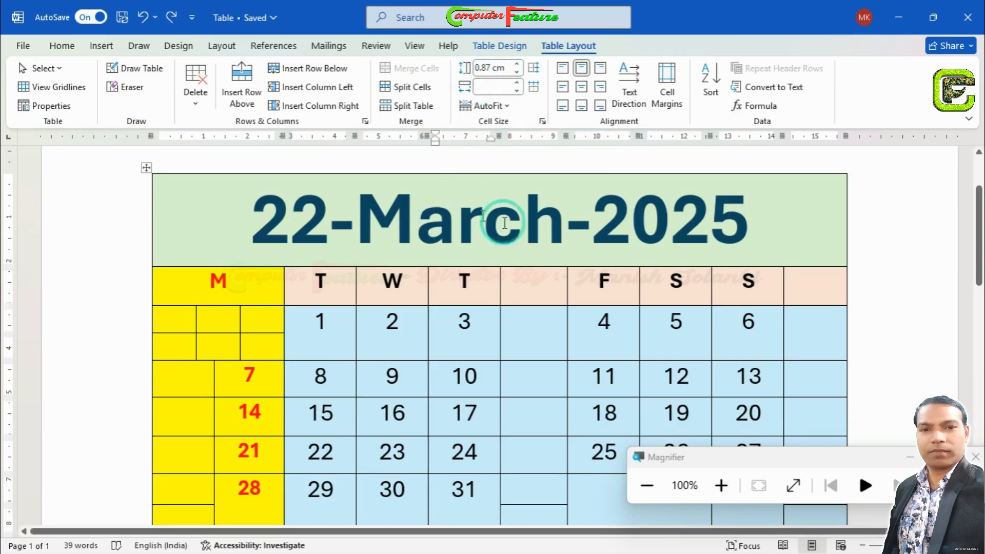
- Set the M row height to 1 cm and widen the first column to 6.3 cm
click(259, 281)
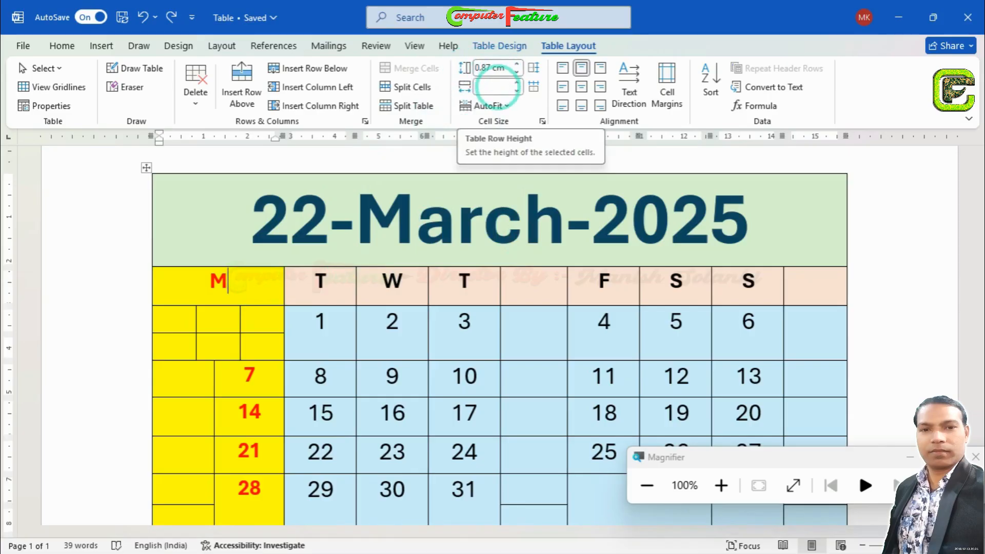
click(518, 84)
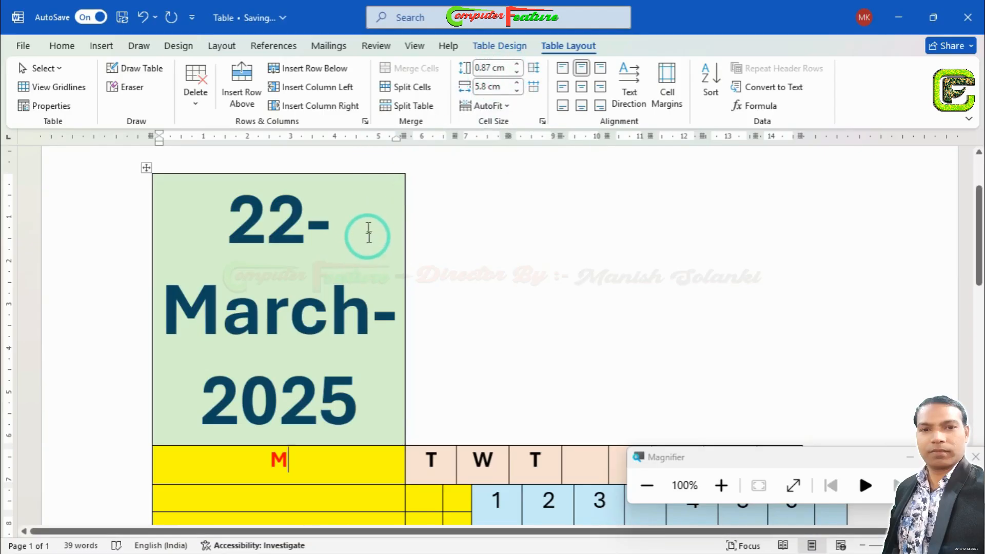
click(517, 71)
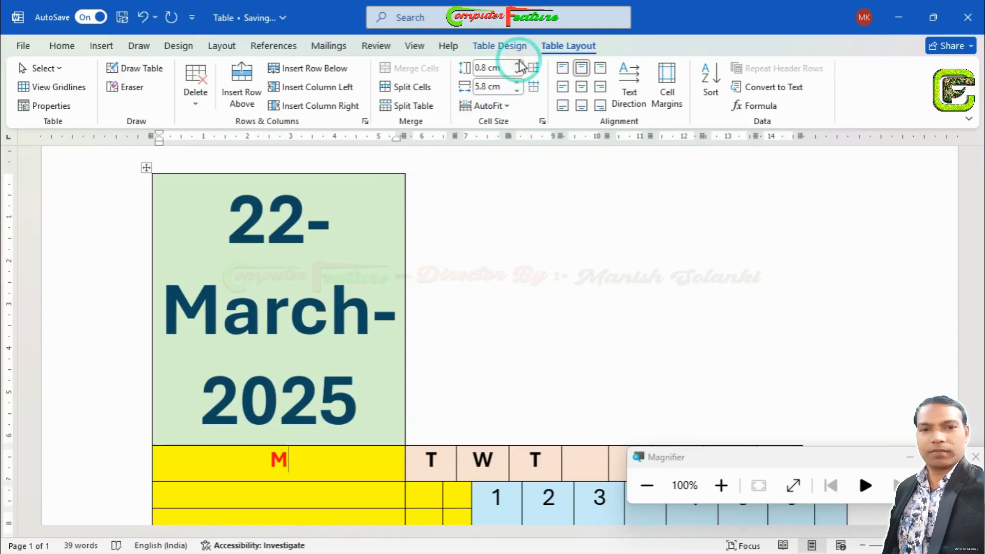
click(519, 61)
click(519, 61)
click(516, 83)
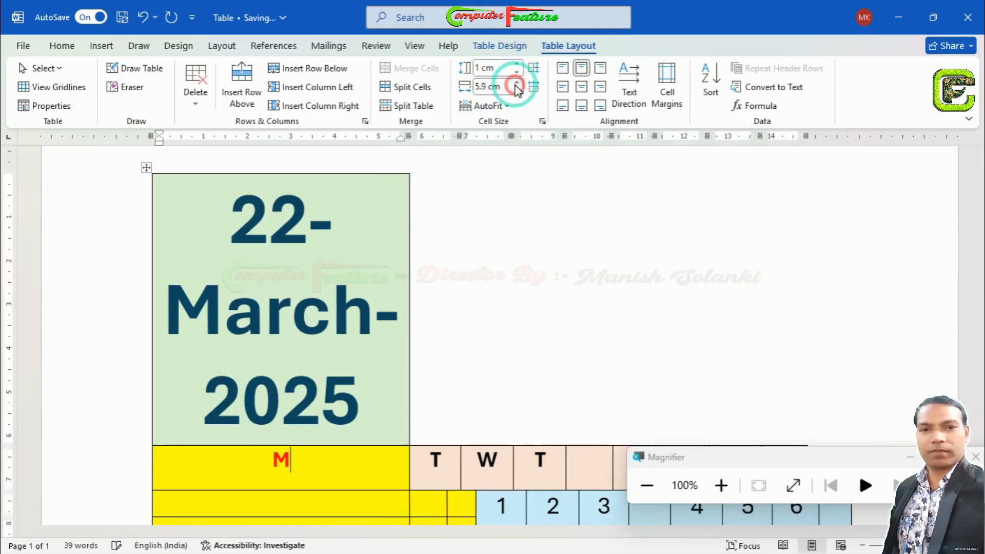
click(516, 83)
click(516, 83)
click(516, 83)
click(515, 83)
click(516, 83)
click(516, 83)
click(516, 83)
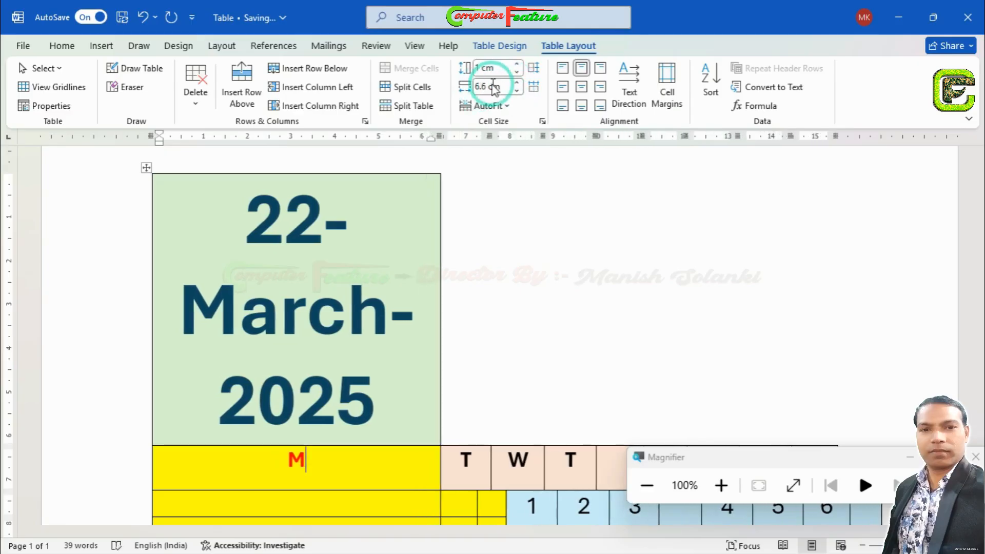
- Undo the row height and column width changes to restore the original layout
key(ctrl+z)
key(ctrl+z)
key(ctrl+z)
key(ctrl+z)
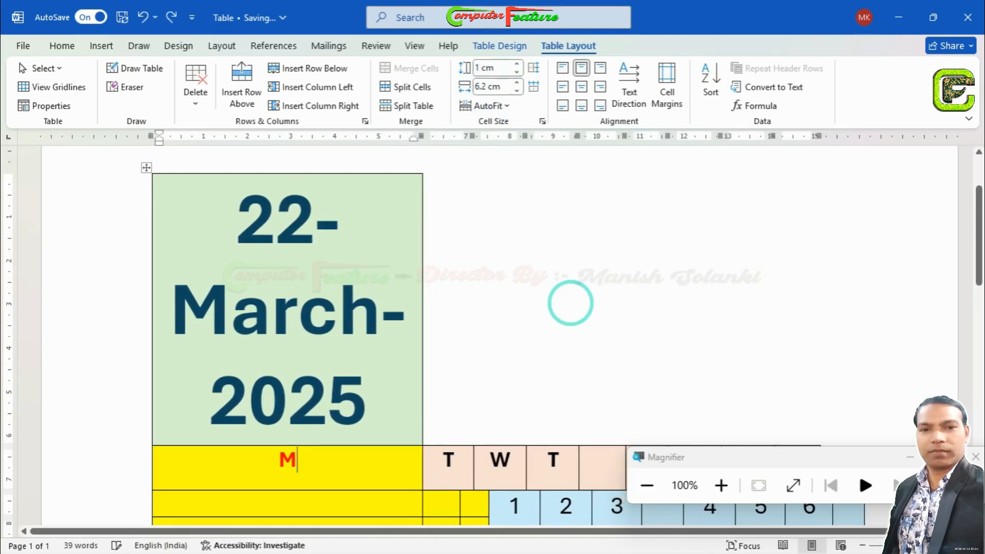
key(ctrl+z)
key(ctrl+z)
key(ctrl+z)
key(ctrl+z)
key(ctrl+z)
key(ctrl+z)
key(ctrl+z)
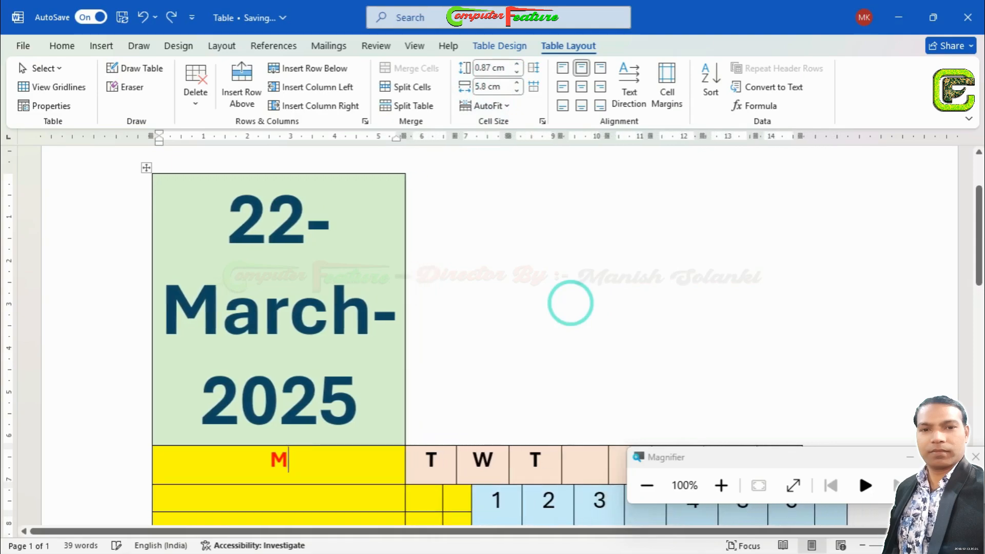
key(ctrl+z)
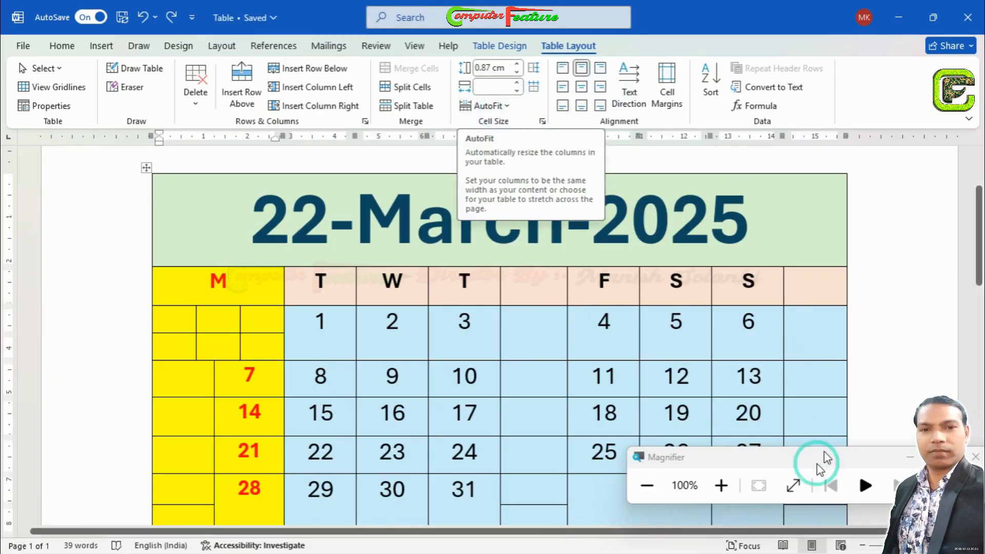
drag(747, 461, 824, 440)
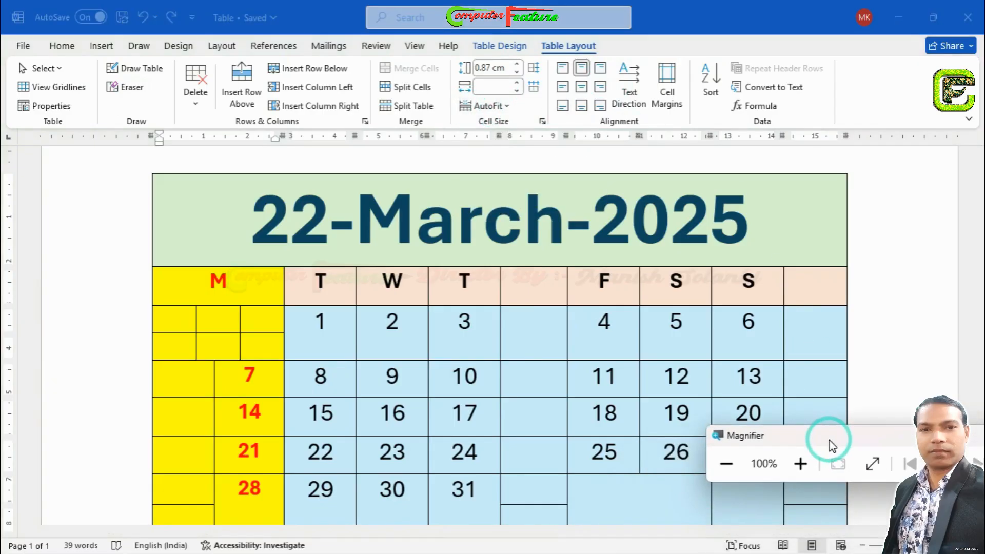
- Delete the 22-March-2025 title row from the calendar table
click(523, 282)
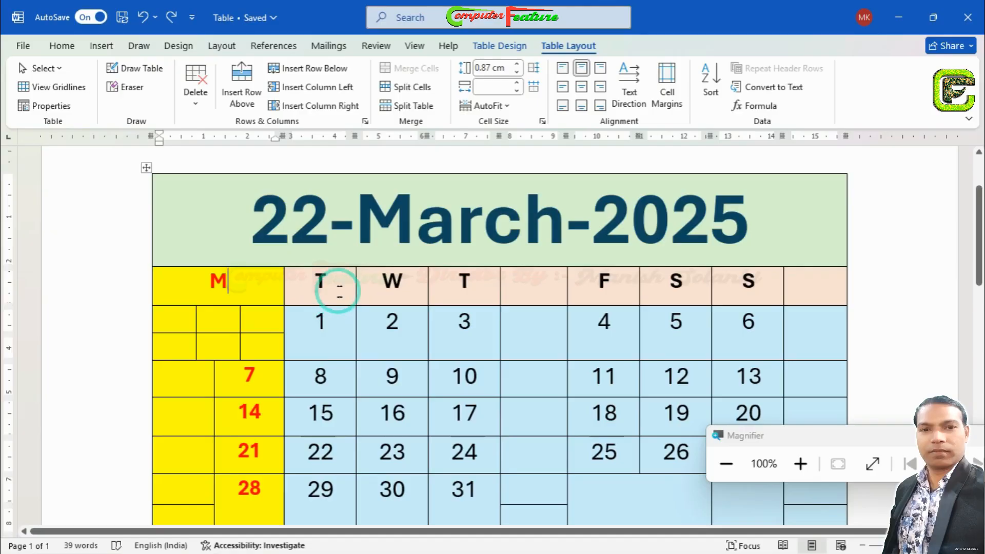
click(412, 251)
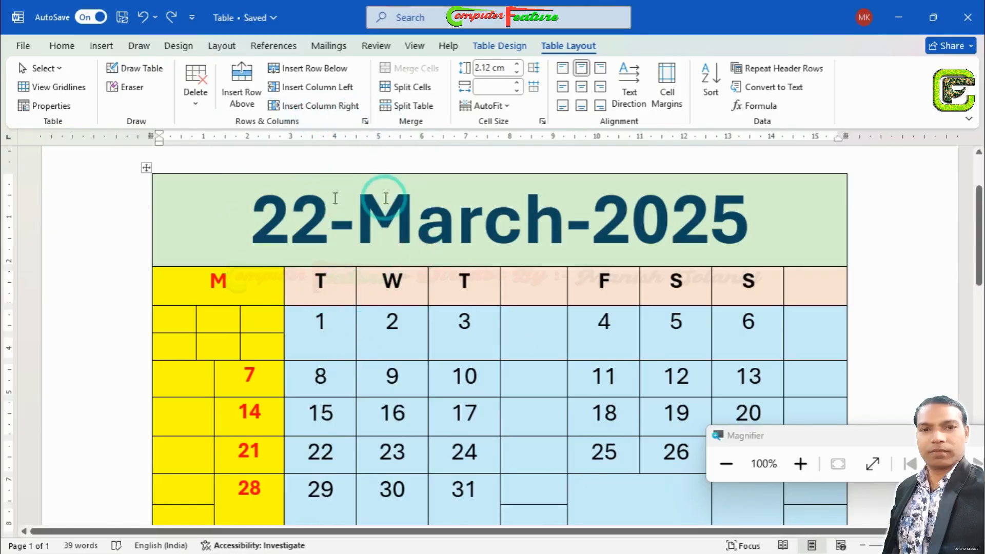
click(197, 98)
click(221, 166)
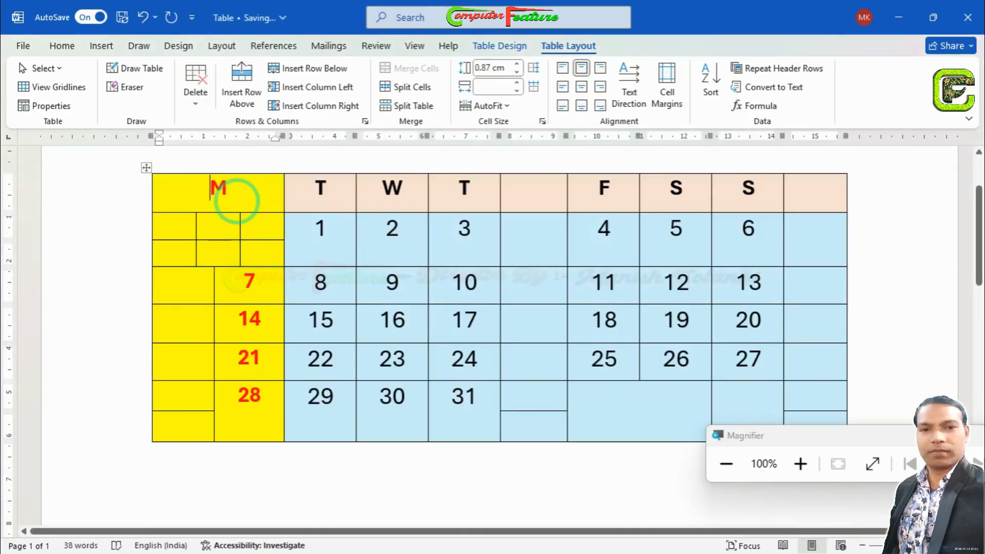
- Delete the yellow week columns and the empty column between T and F
click(197, 97)
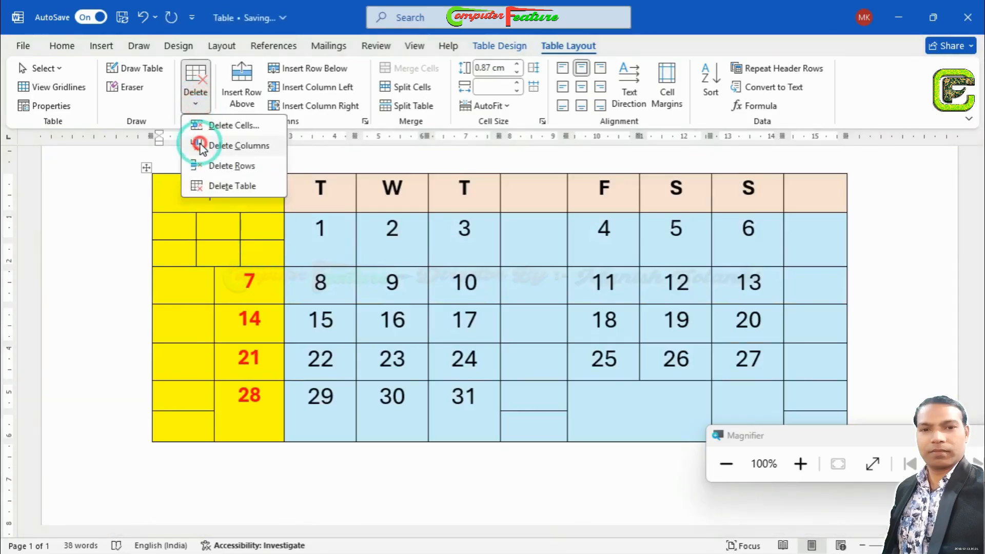
click(200, 147)
click(403, 199)
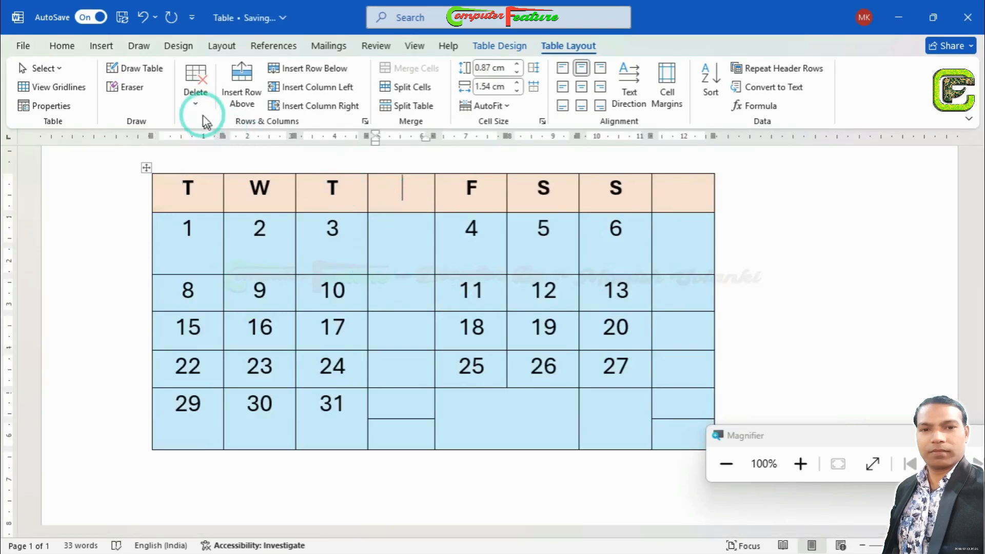
click(195, 100)
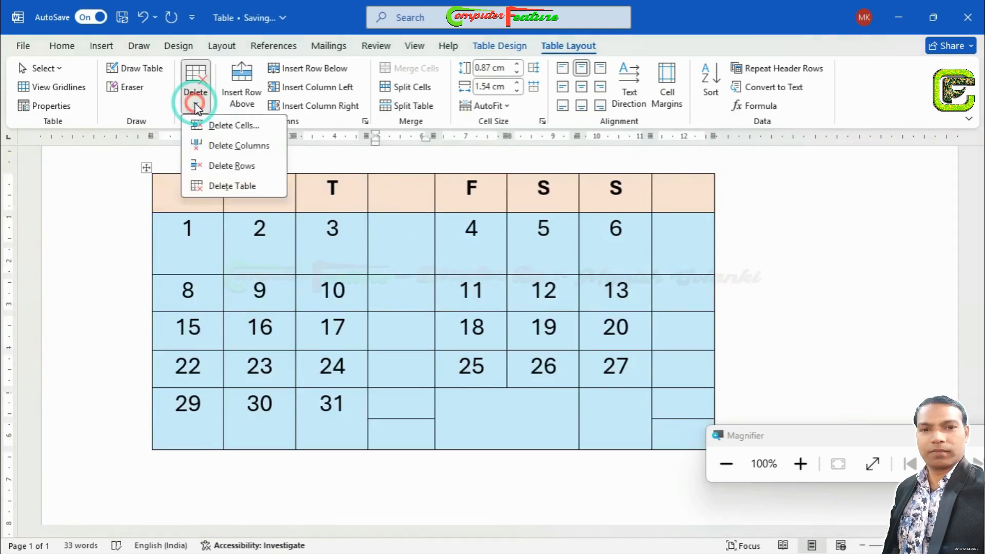
click(248, 148)
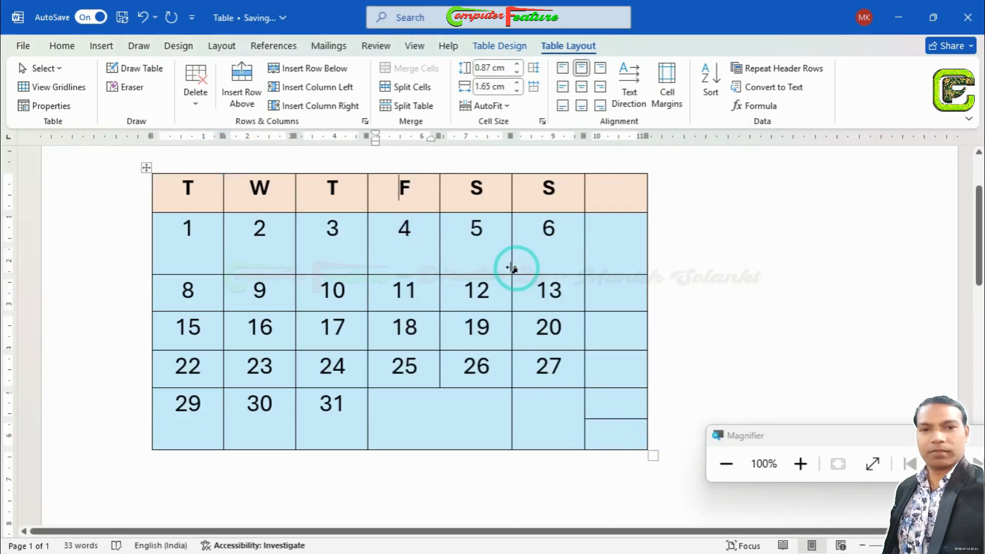
- Stretch the table toward the right margin and select the whole calendar table
drag(652, 455, 836, 469)
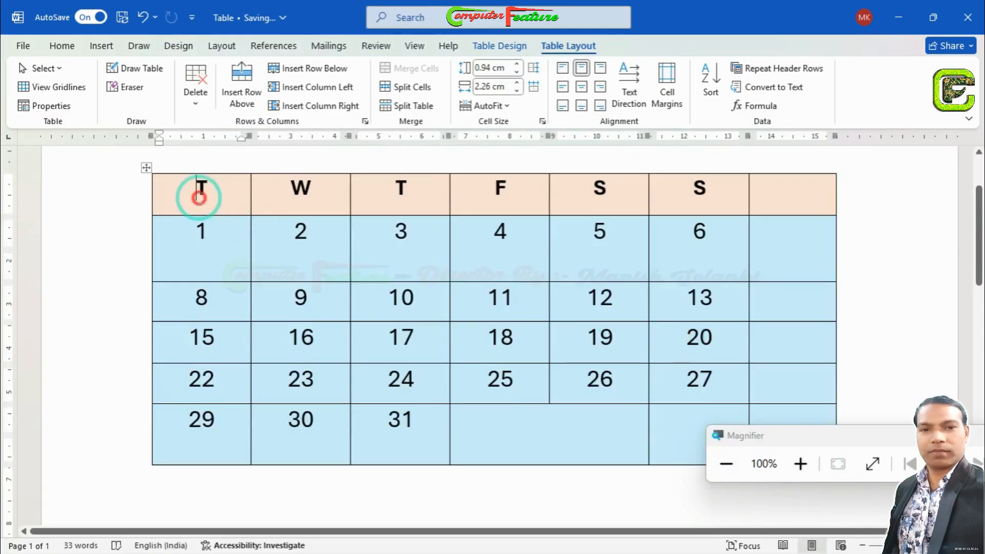
click(198, 198)
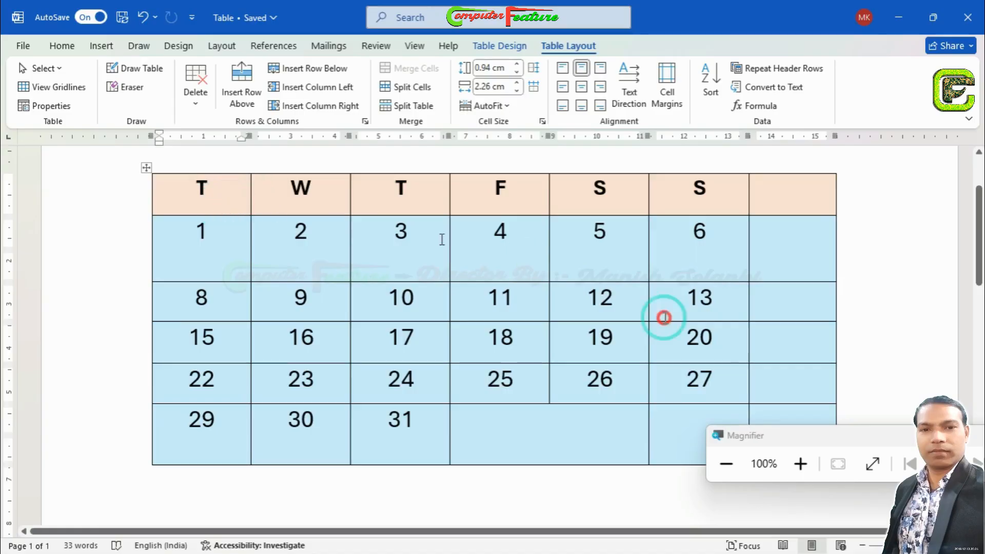
drag(798, 439, 809, 495)
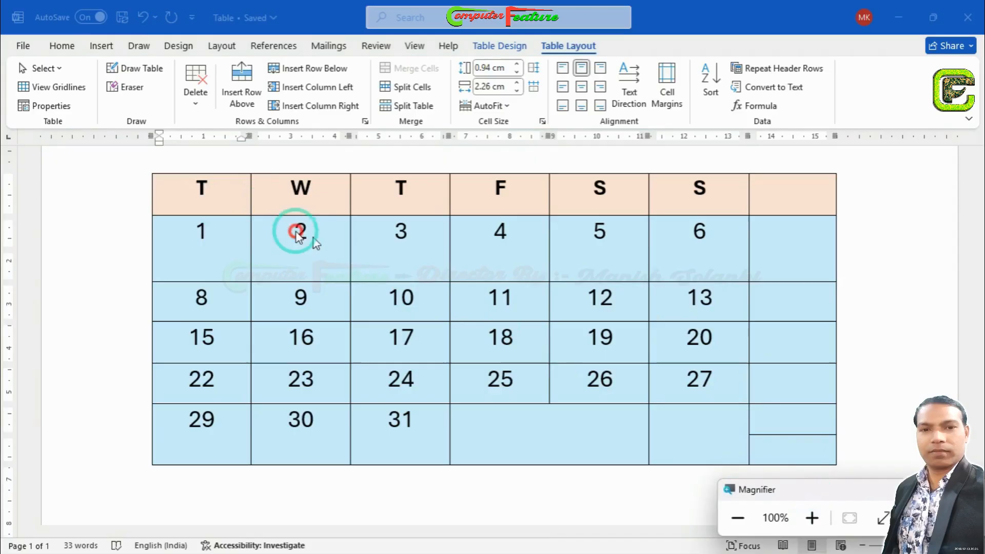
click(235, 184)
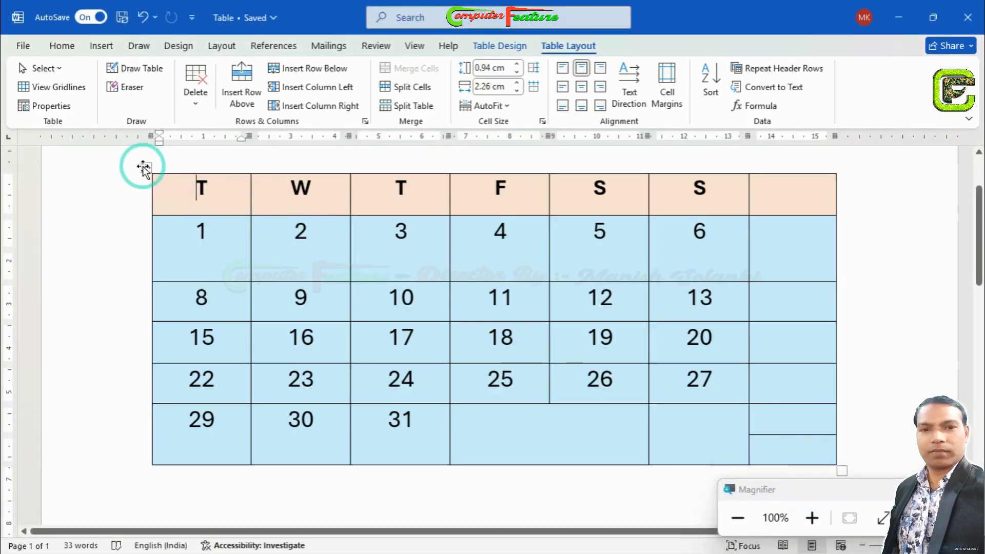
click(142, 167)
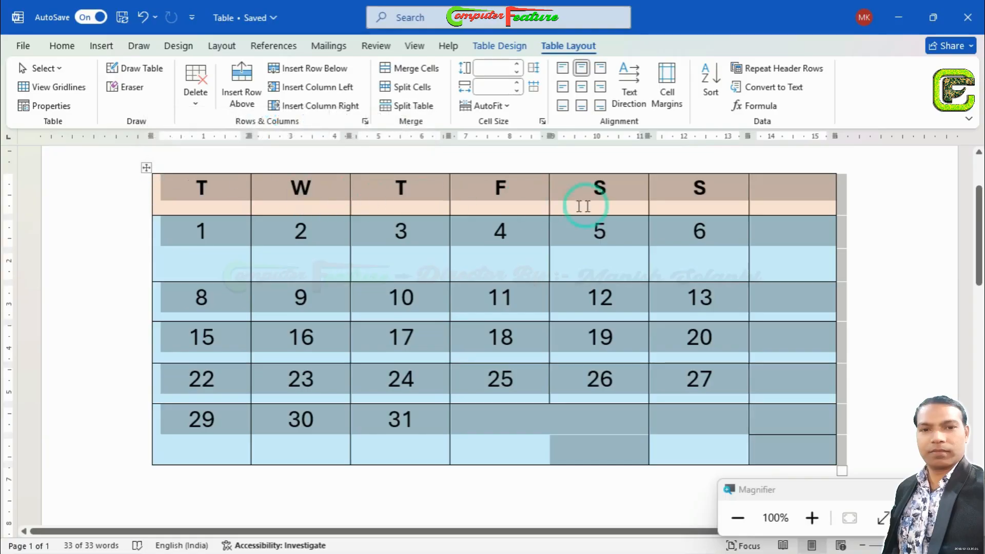
- Apply AutoFit Contents so every column shrinks to fit its contents
click(505, 108)
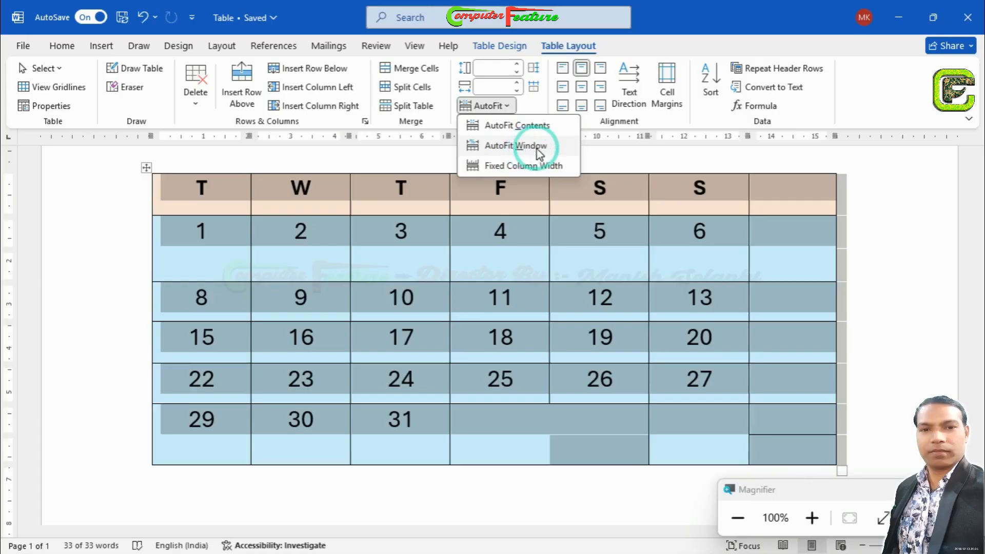
click(537, 132)
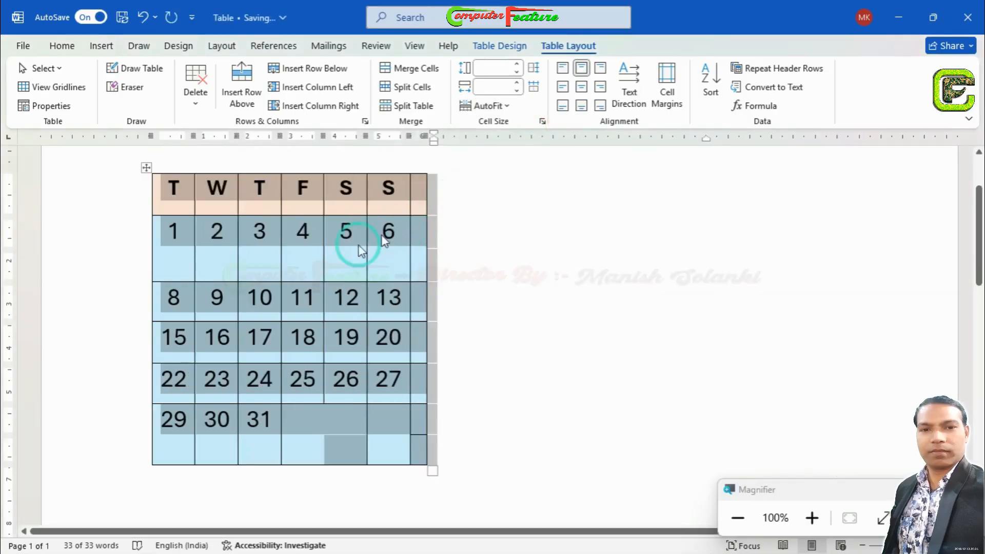
click(171, 200)
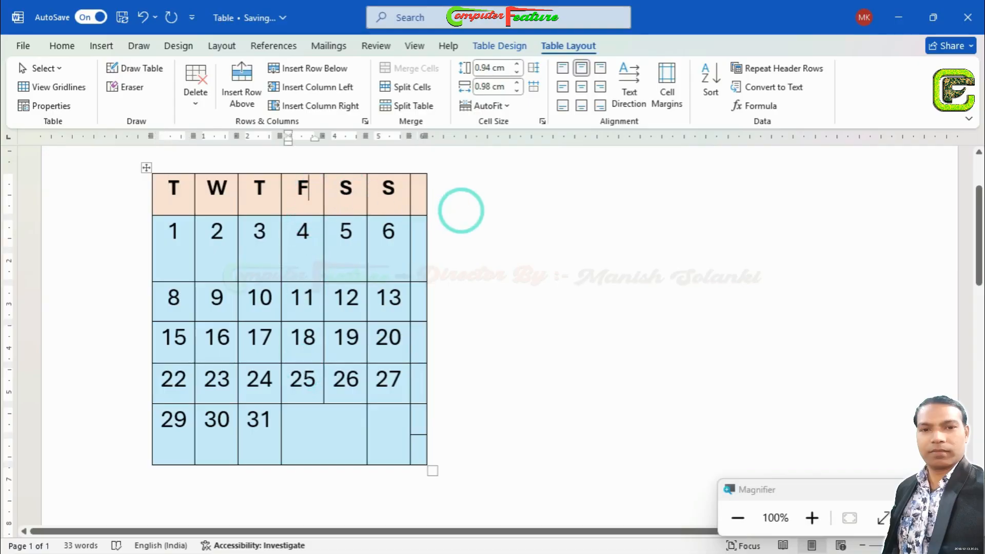
- Type sample lines like 'ddfdf' into the F header cell, then delete them again
text(ddfdf)
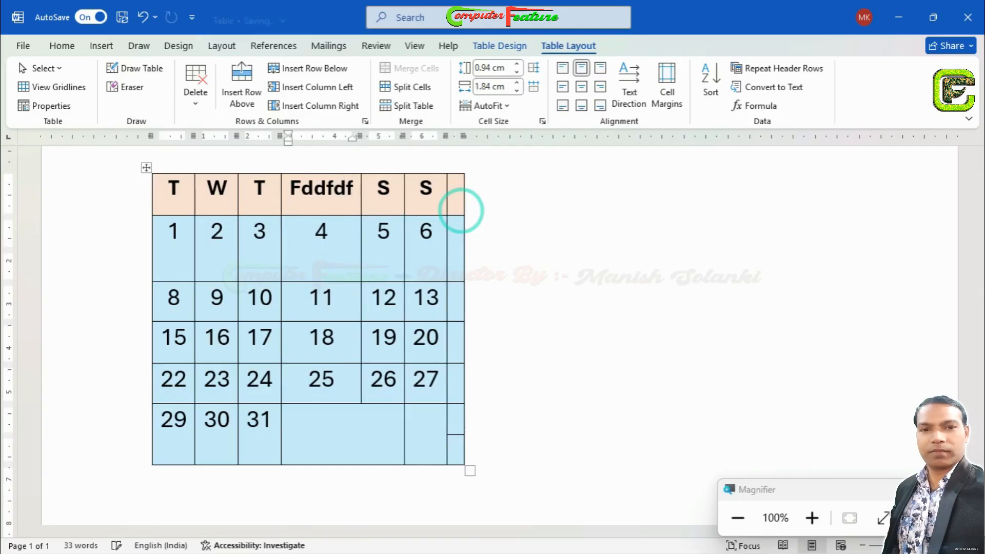
key(Return)
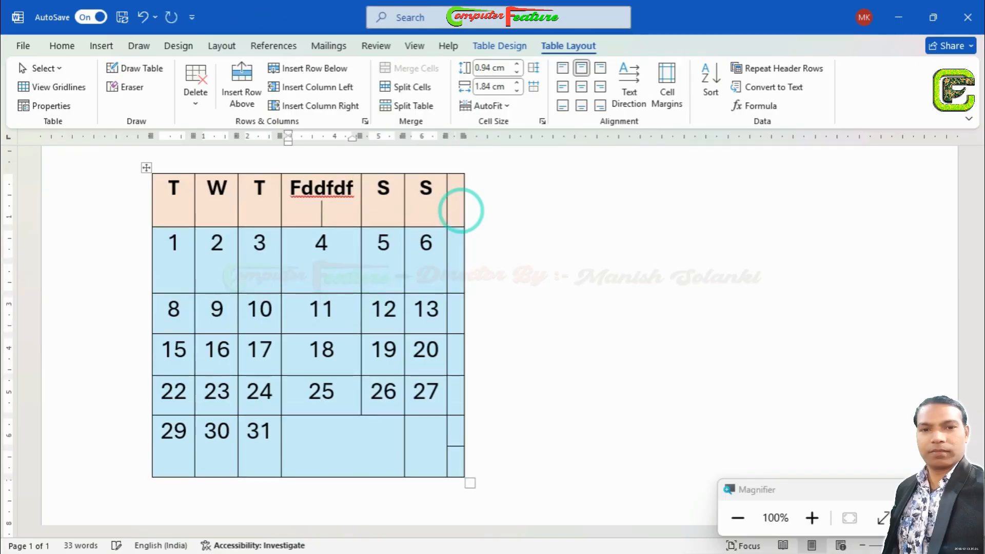
text(zcxcxcxc)
key(Return)
text(xcx)
key(Return)
text(xc)
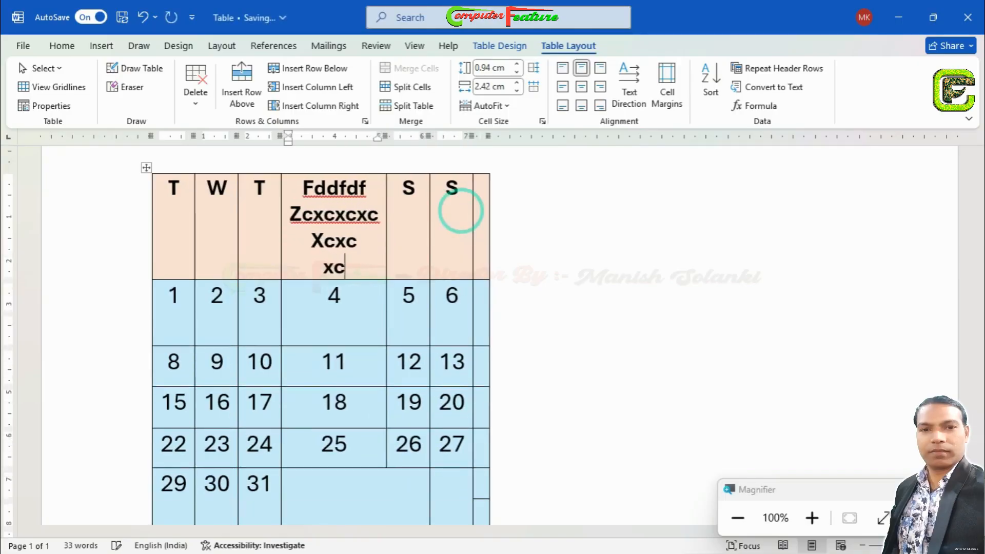
key(BackSpace)
key(BackSpace)
key(BackSpace)
key(BackSpace)
key(BackSpace)
key(BackSpace)
key(BackSpace)
key(BackSpace)
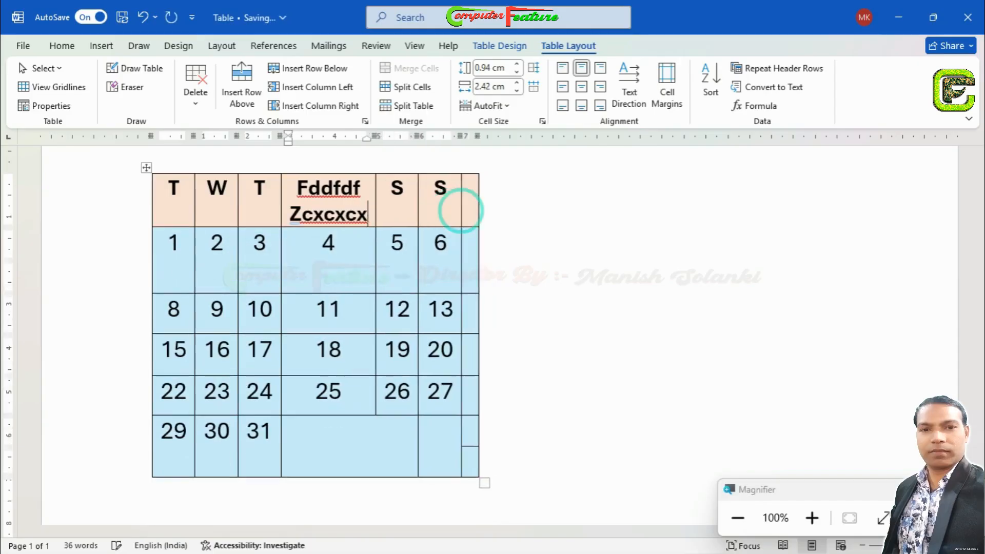
key(BackSpace)
key(BackSpace)
key(BackSpace)
key(BackSpace)
key(BackSpace)
key(BackSpace)
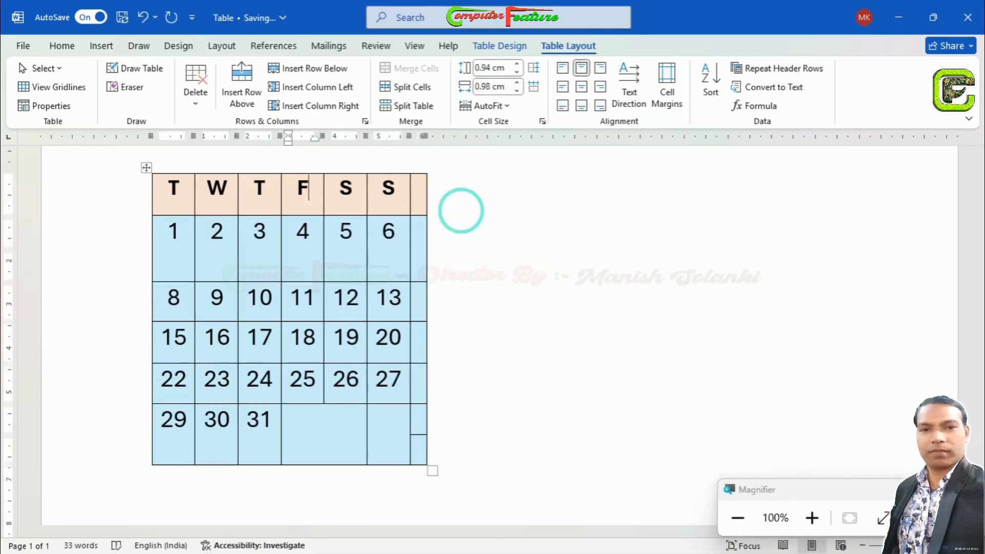
click(500, 106)
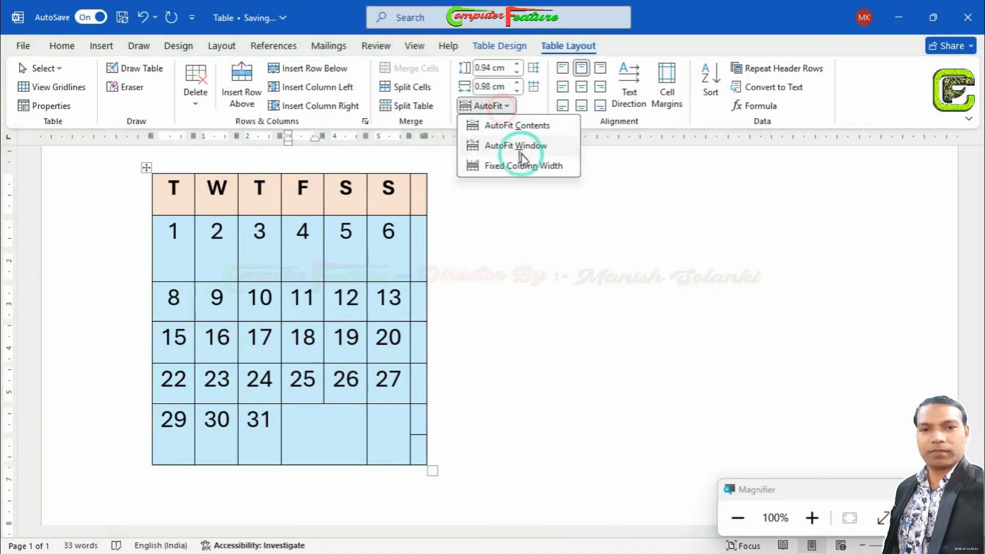
- Apply AutoFit Window so the table spans the page, then switch to Fixed Column Width
click(519, 149)
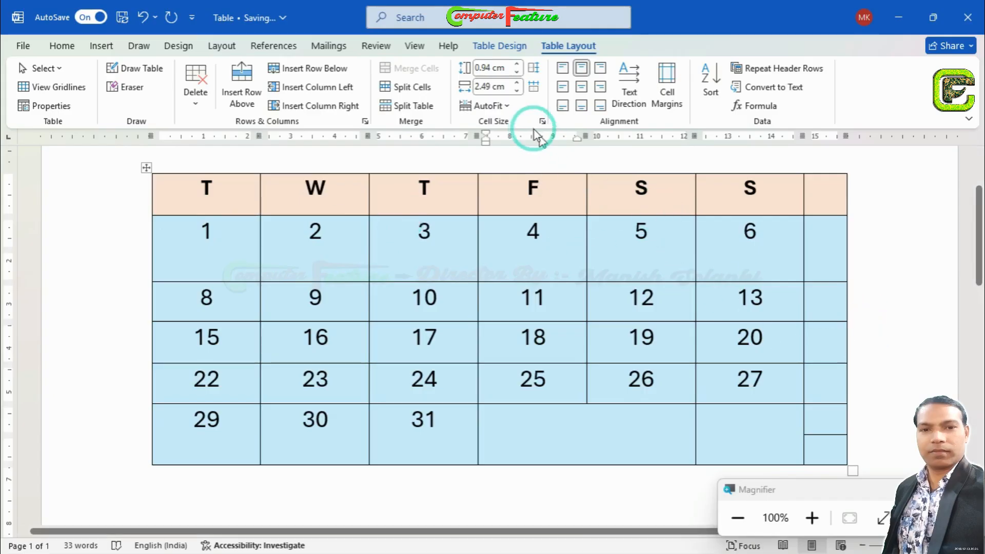
click(503, 107)
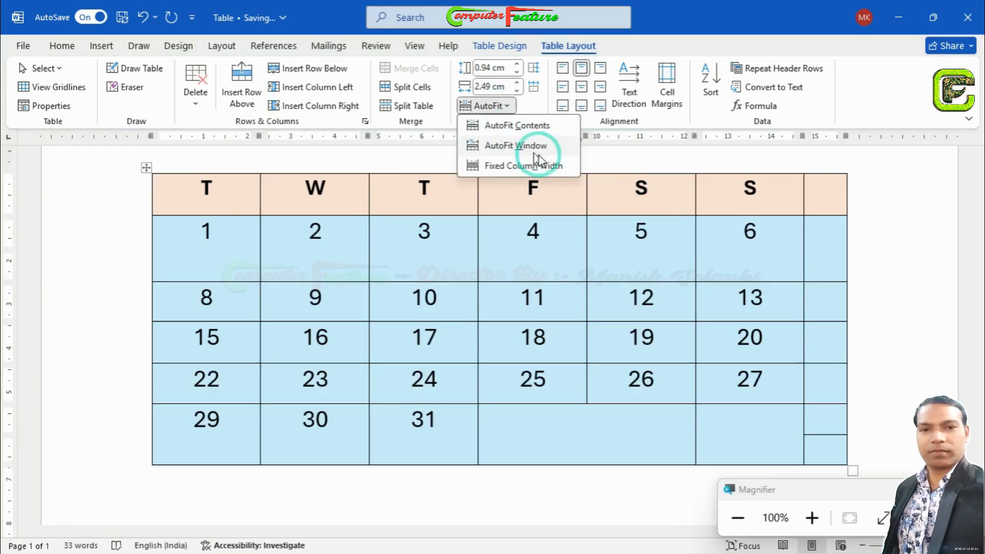
click(521, 166)
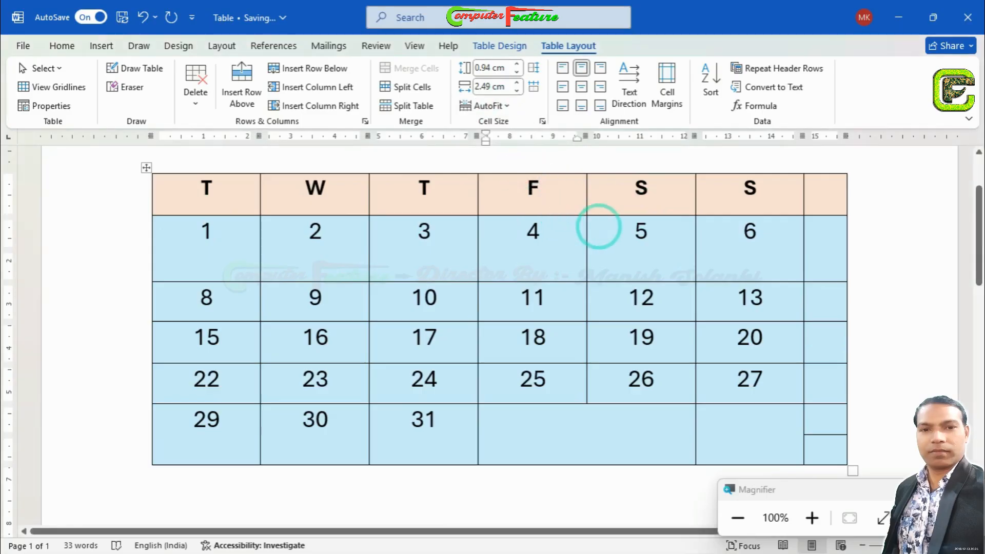
- Exit the accidentally opened header and return to the table after the date 4
click(604, 171)
double_click(604, 171)
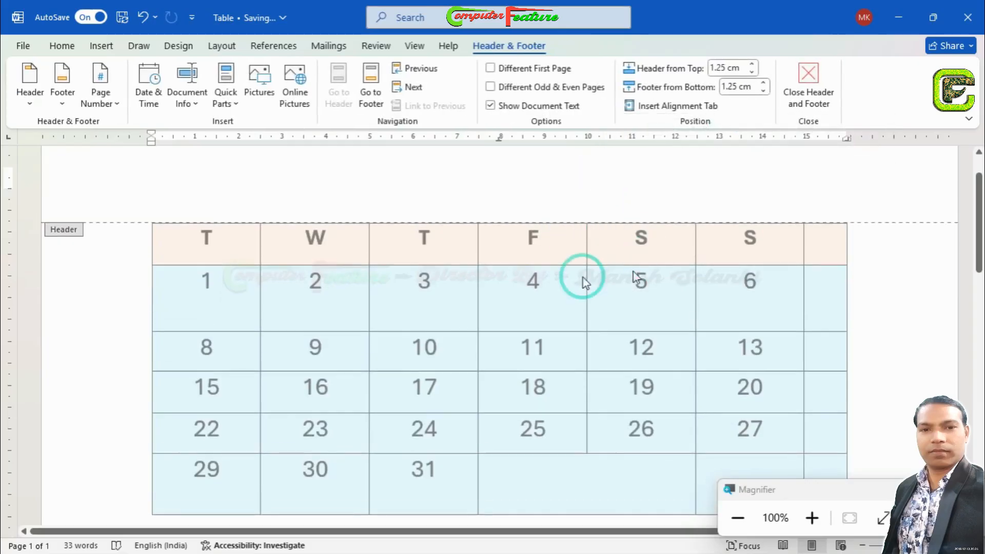
double_click(561, 269)
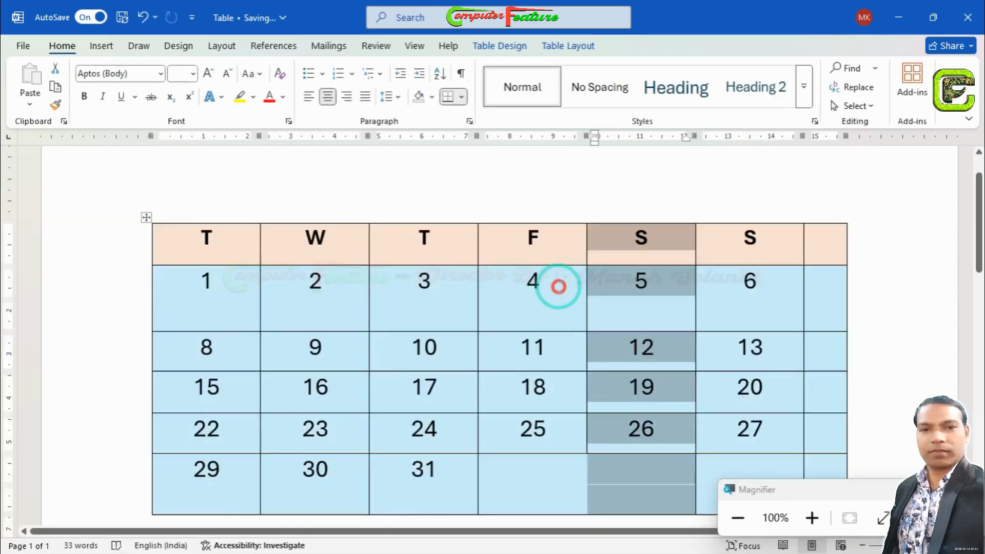
click(559, 281)
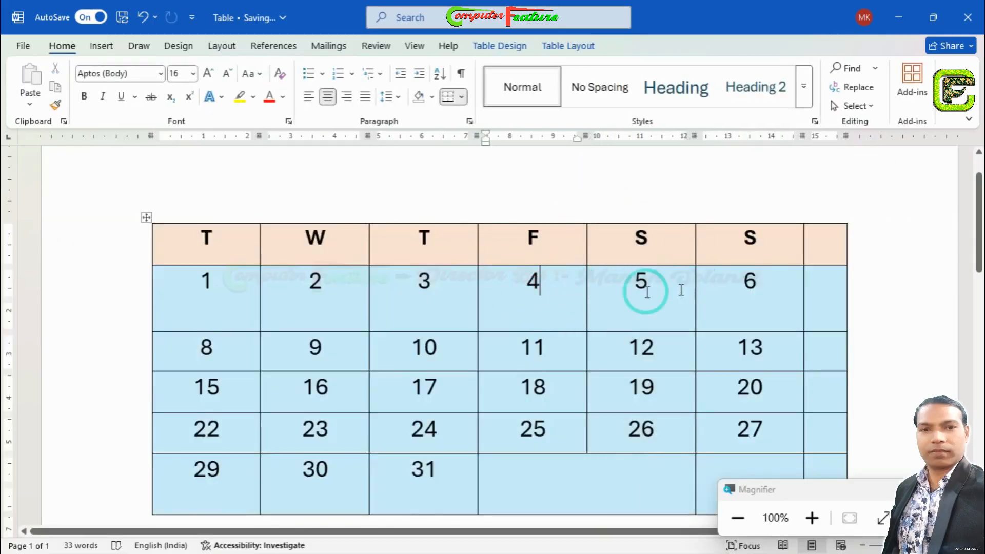
click(579, 49)
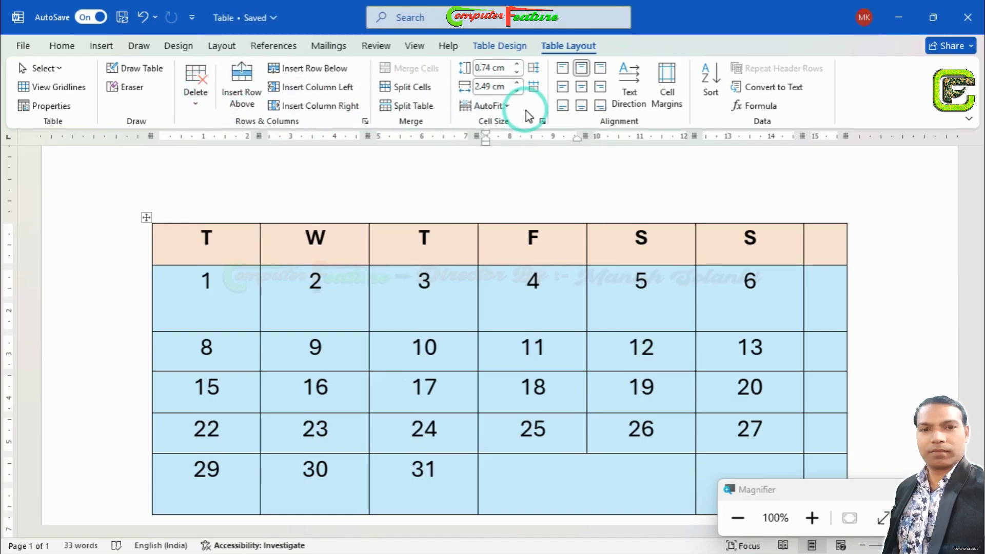
- Move the Magnifier window aside and select the whole calendar table via its move handle
click(568, 252)
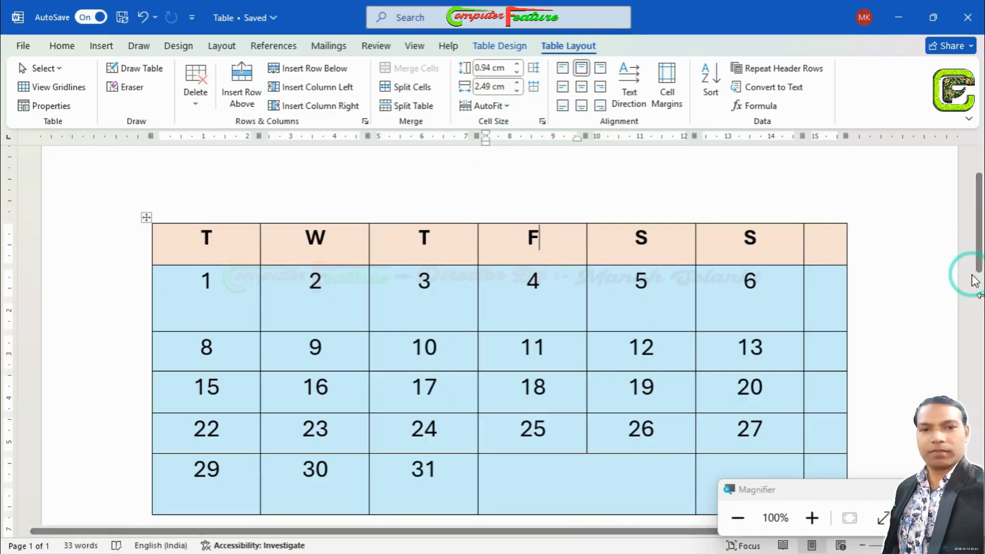
mouse_move(974, 187)
mouse_down()
mouse_move(978, 216)
mouse_move(973, 193)
mouse_up()
drag(845, 494, 871, 535)
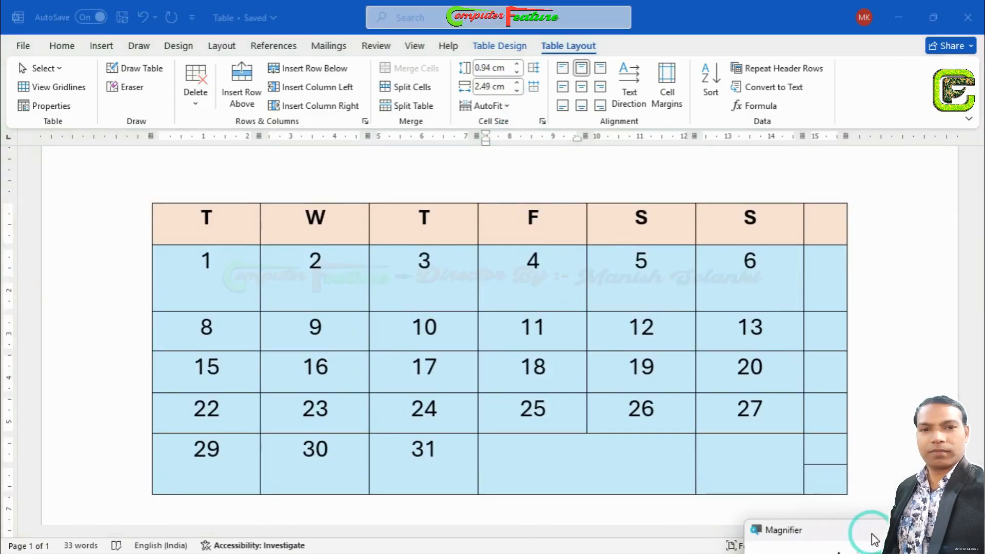
click(666, 303)
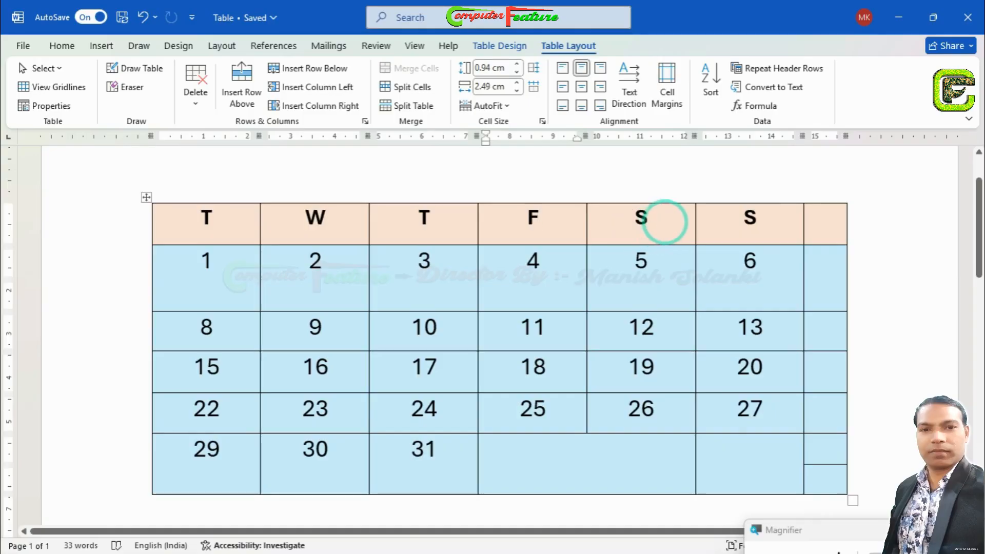
click(665, 222)
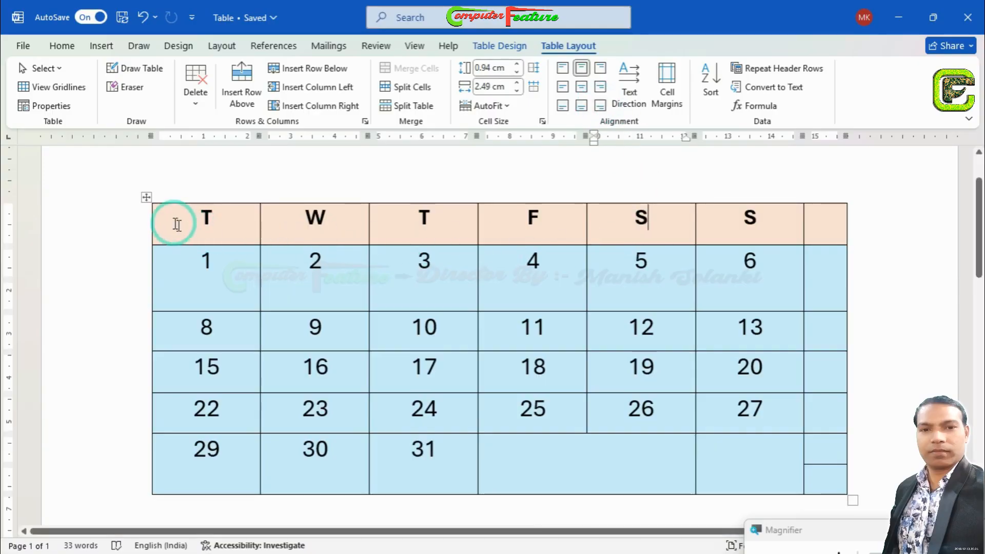
click(146, 199)
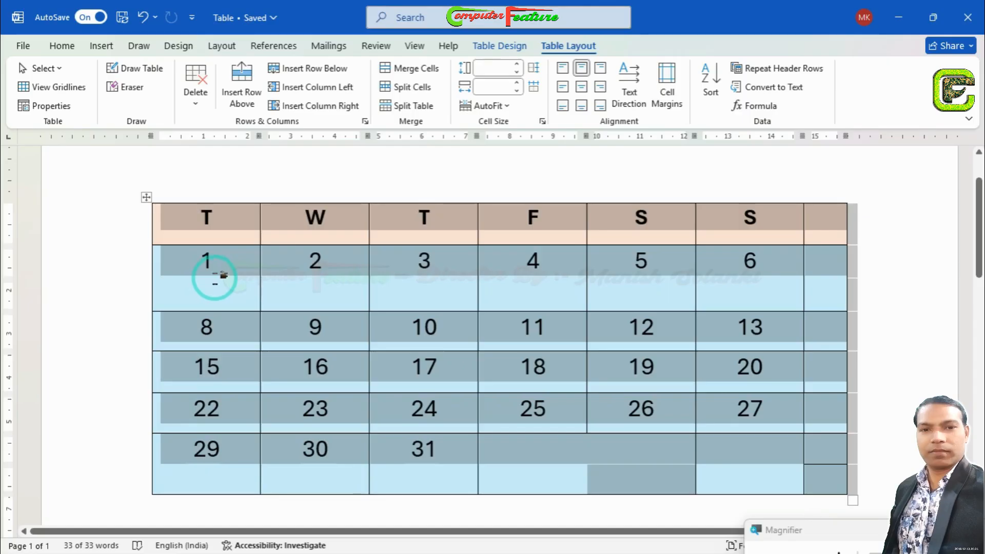
- Try each cell alignment option on the table, finishing with Align Center
click(582, 87)
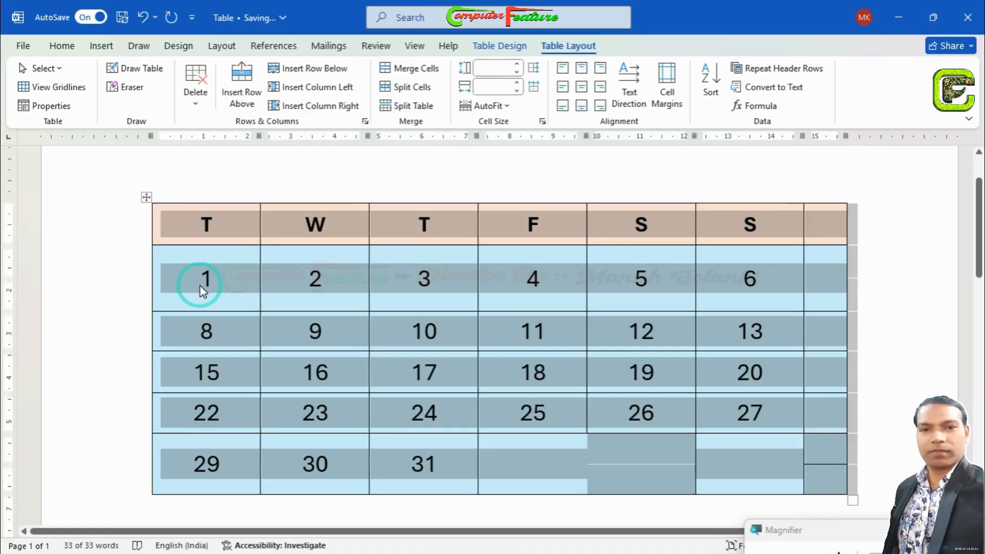
click(601, 87)
click(596, 70)
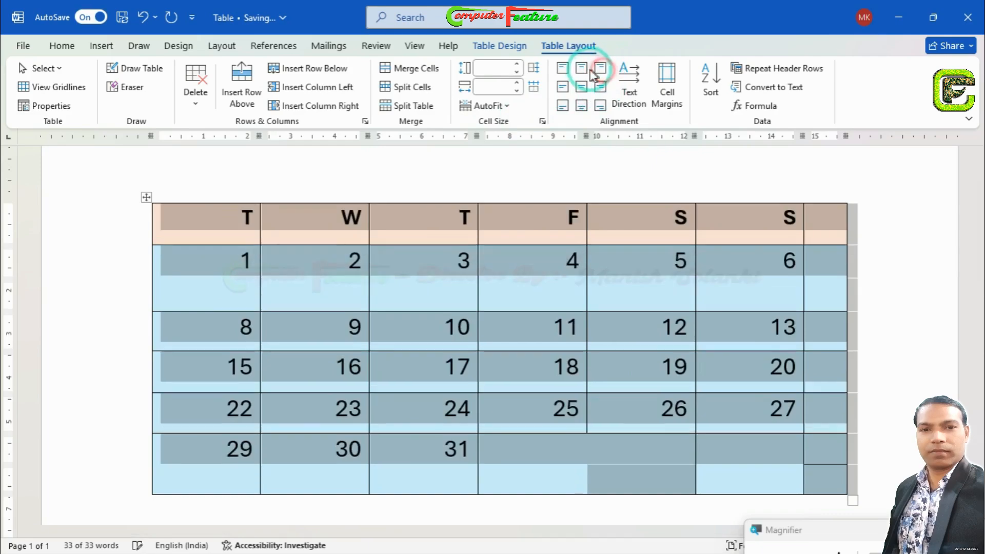
click(584, 69)
click(562, 69)
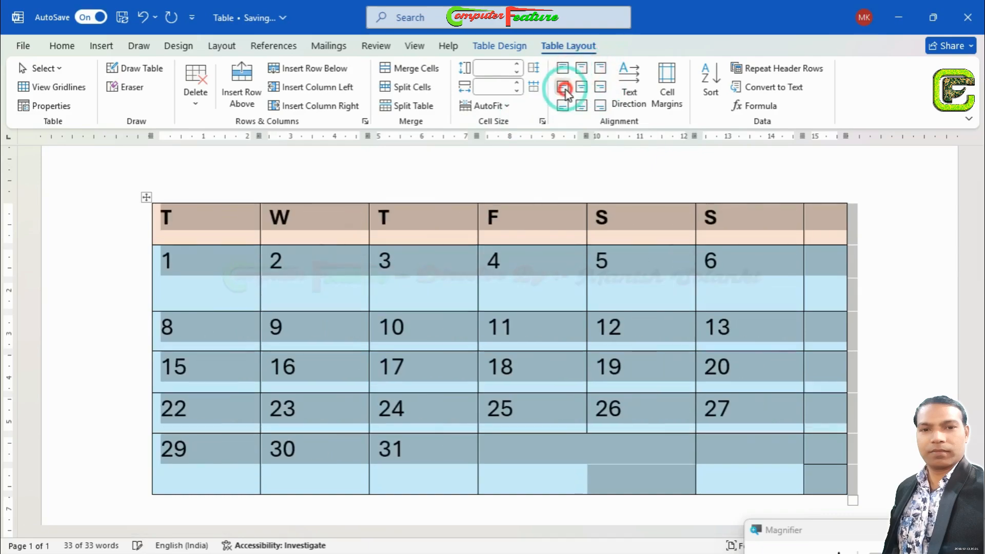
click(563, 87)
click(563, 106)
click(581, 105)
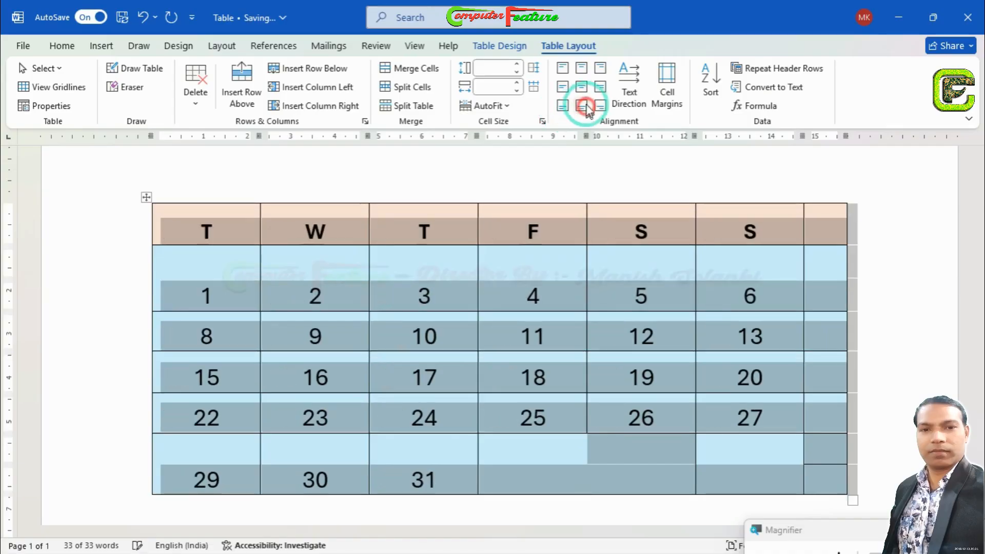
click(581, 87)
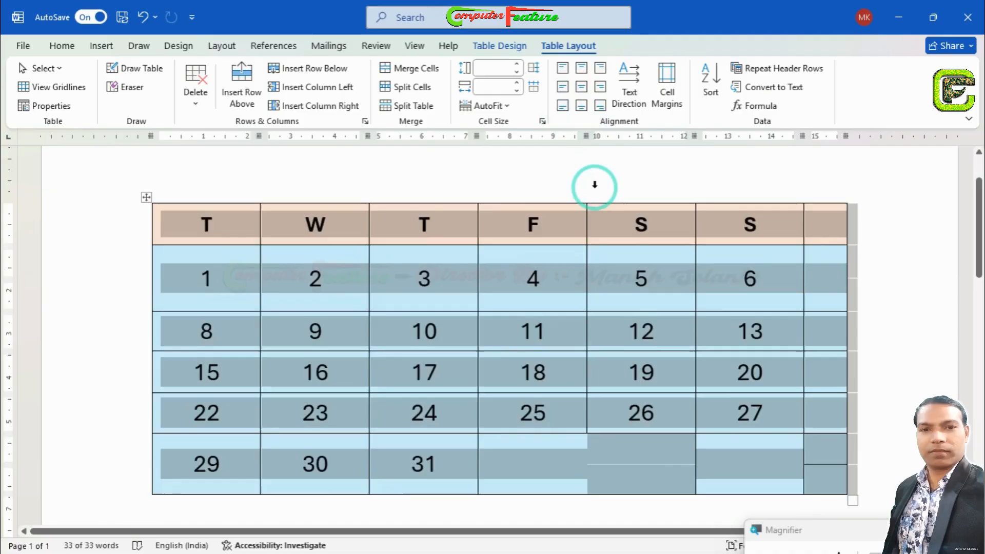
- Deselect the table, reselect and deselect it, then place the cursor in the third day header
click(320, 280)
click(146, 199)
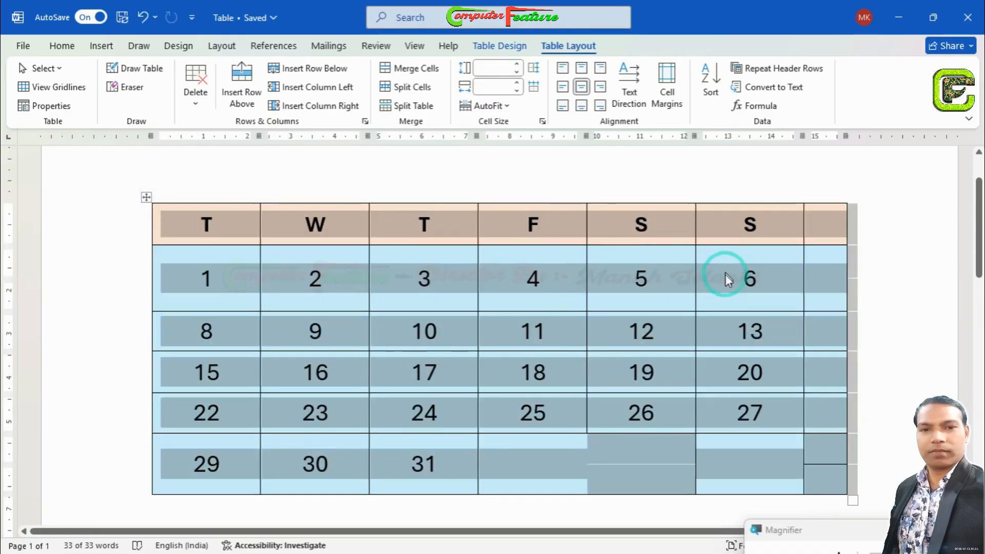
click(783, 292)
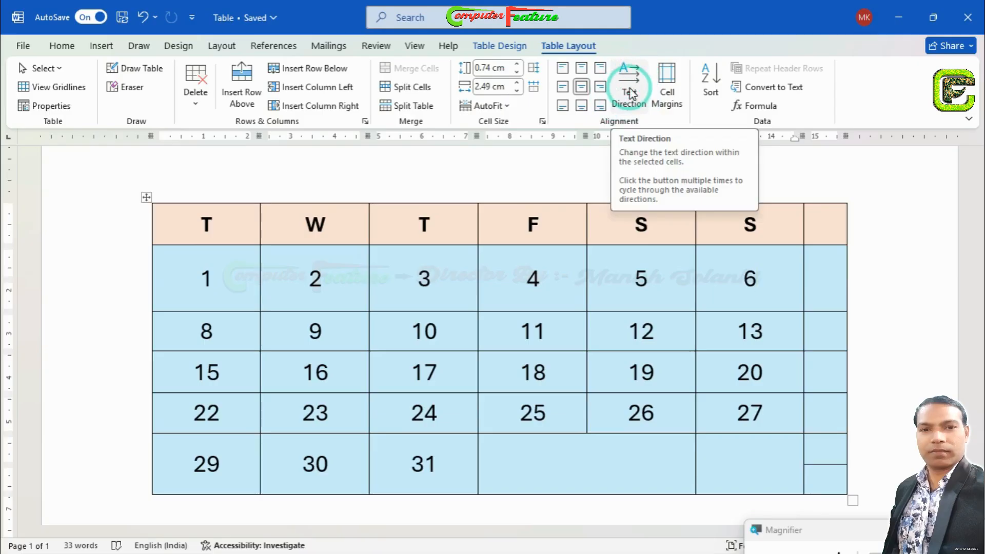
click(448, 222)
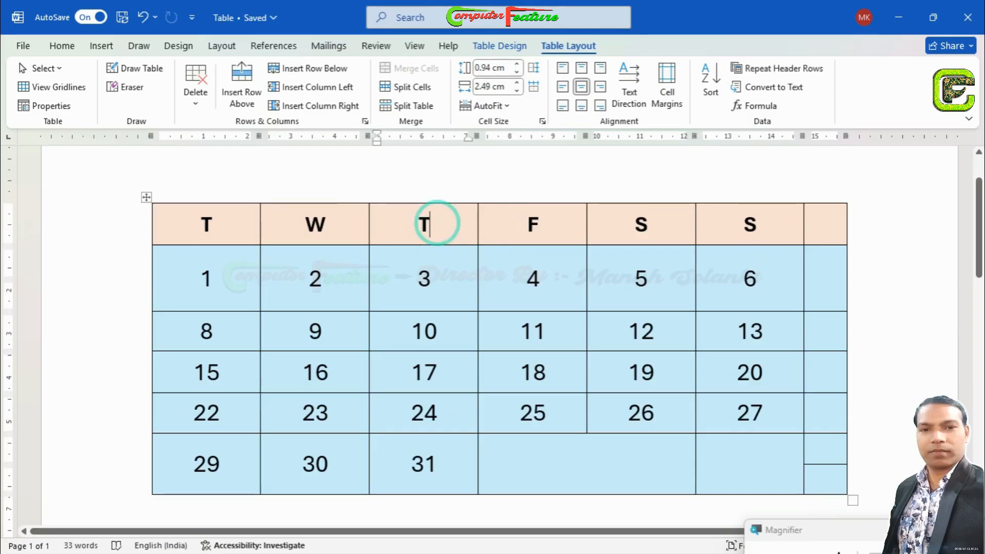
text(hghg)
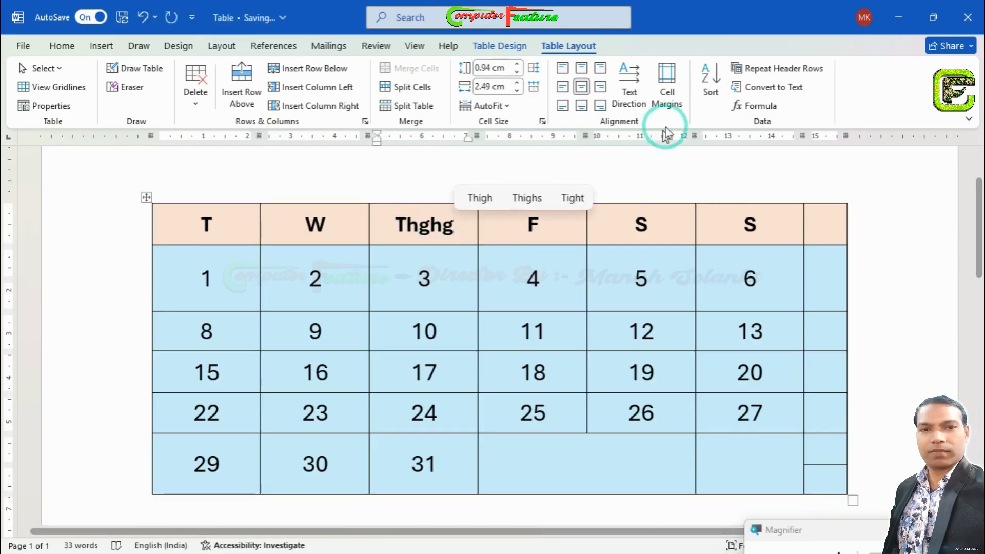
click(628, 82)
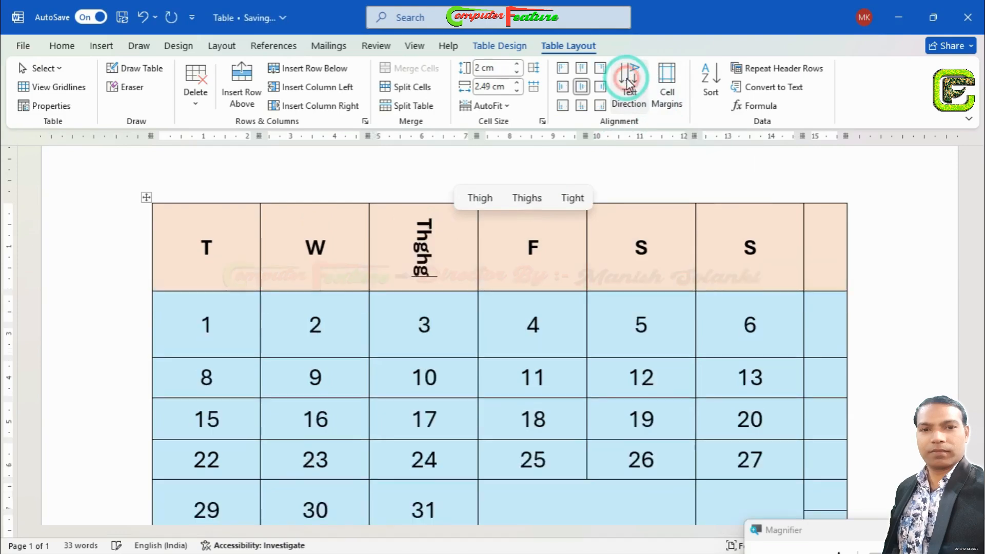
text(f gfgf)
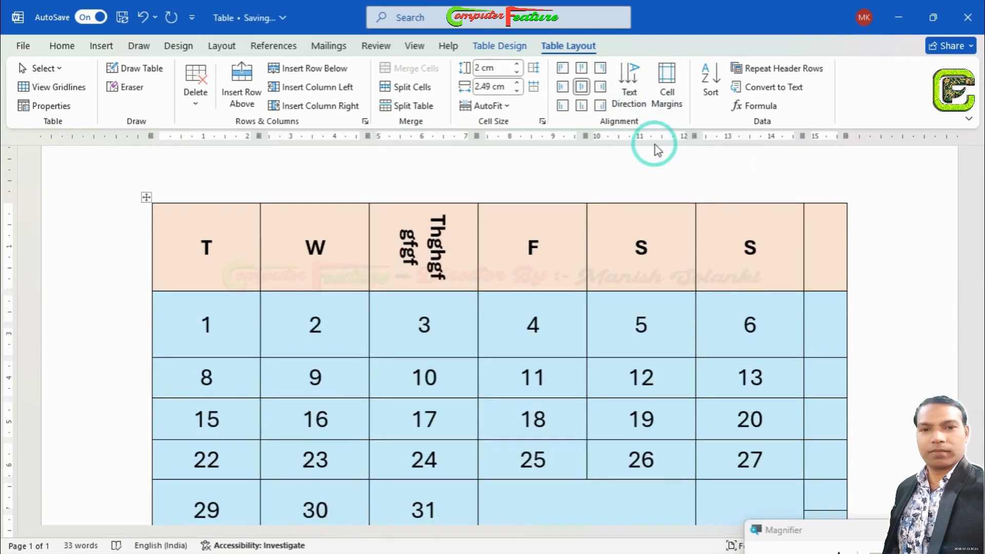
click(636, 87)
text(fgf g)
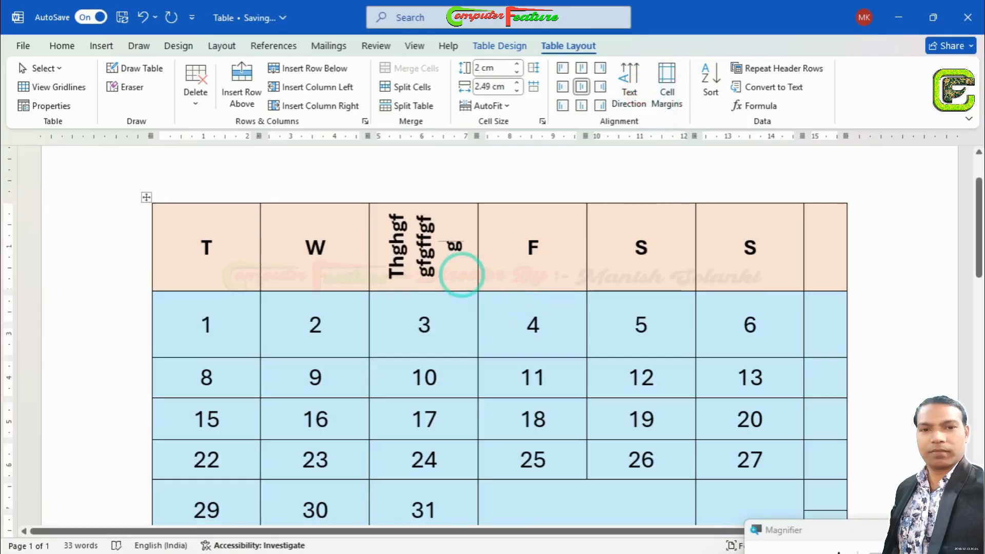
key(ctrl+z)
key(ctrl+z)
key(ctrl+z)
key(ctrl+z)
key(ctrl+z)
key(ctrl+z)
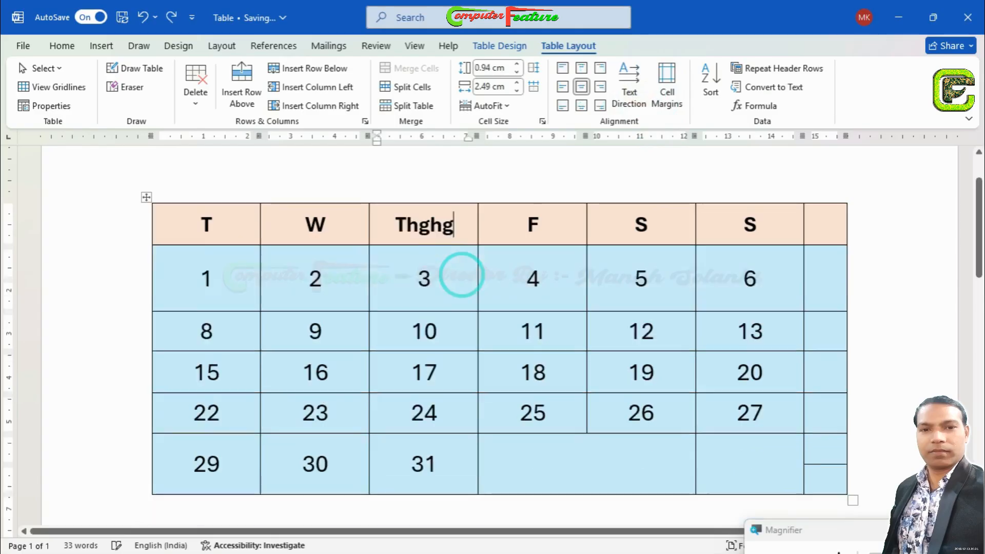
click(222, 229)
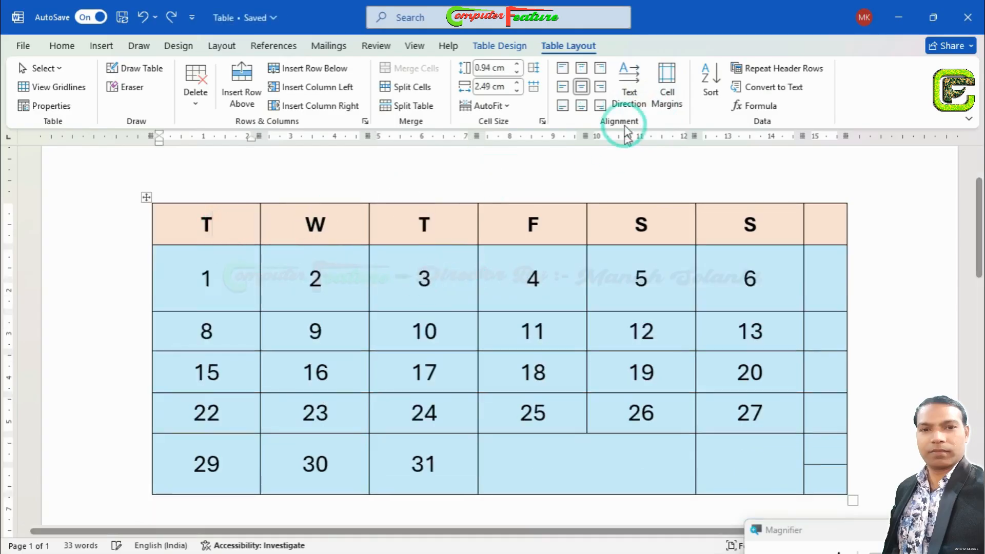